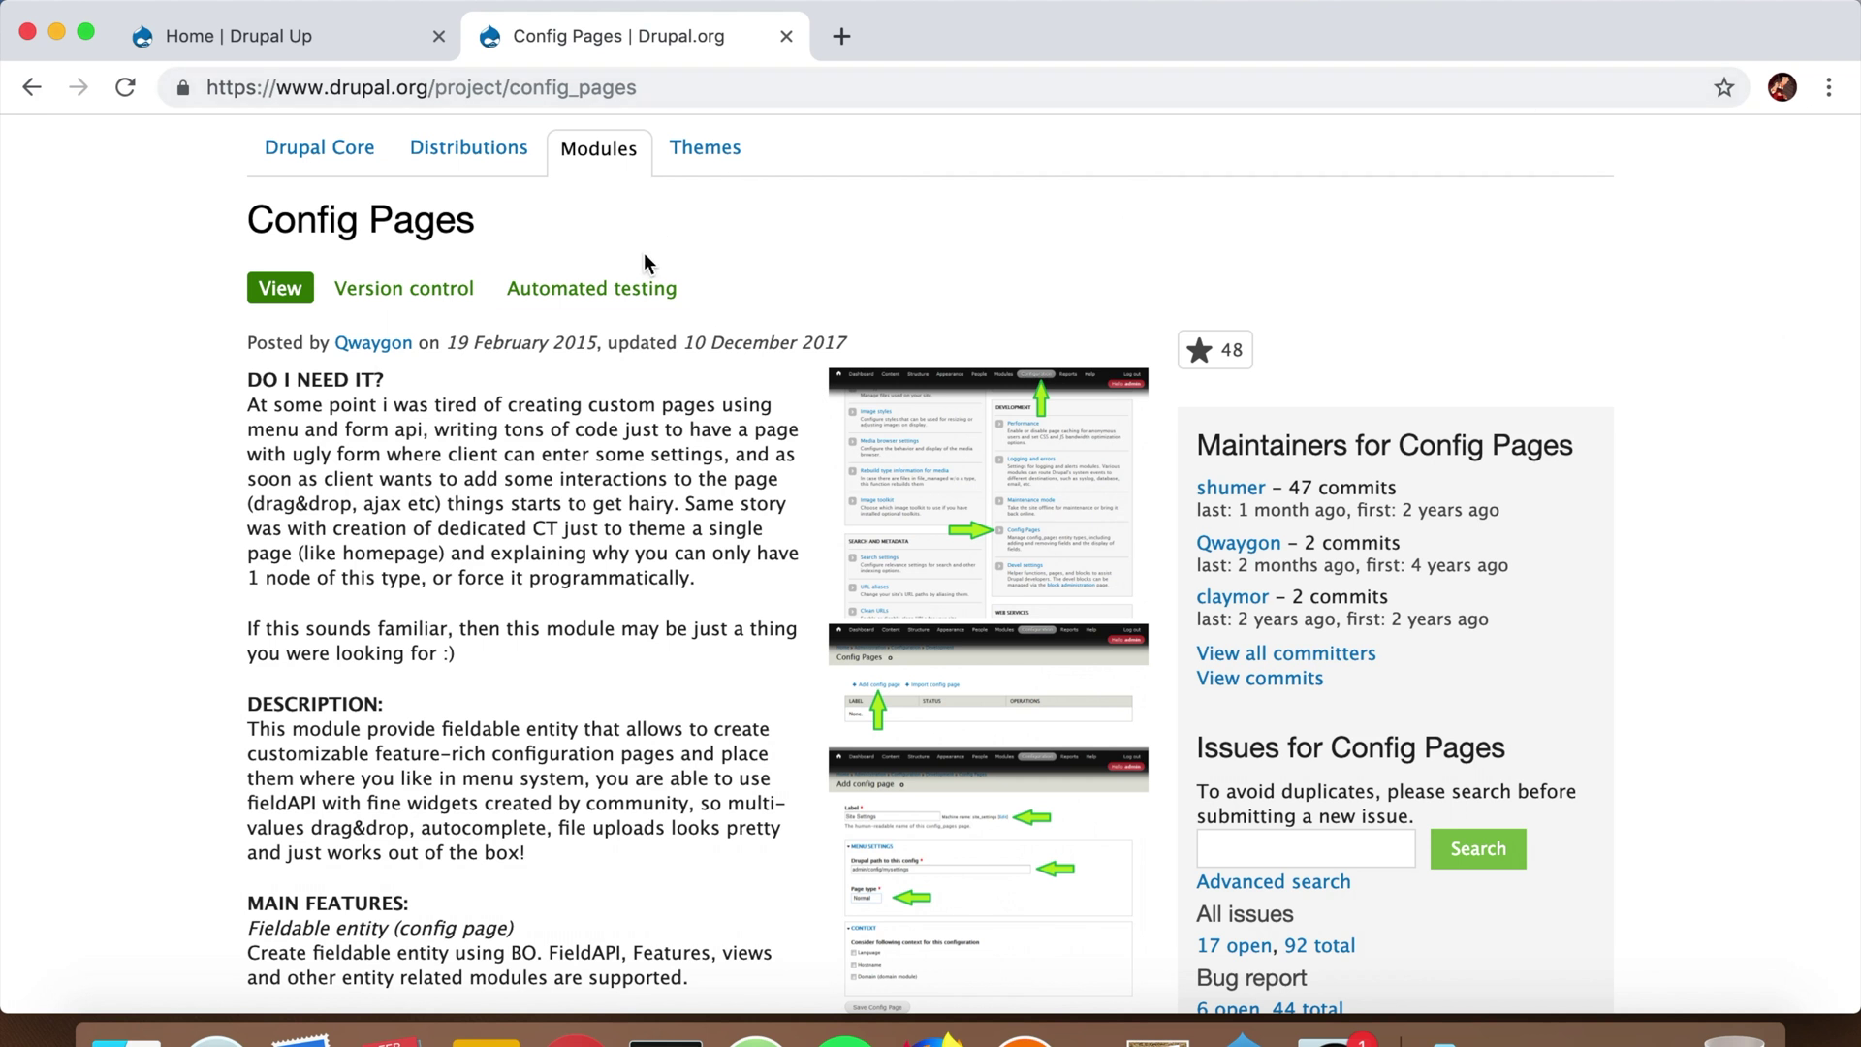
Step: Note the config_pages project name on Drupal.org, then start an Acquia Dev Desktop terminal for drupal_comp
double_click(565, 86)
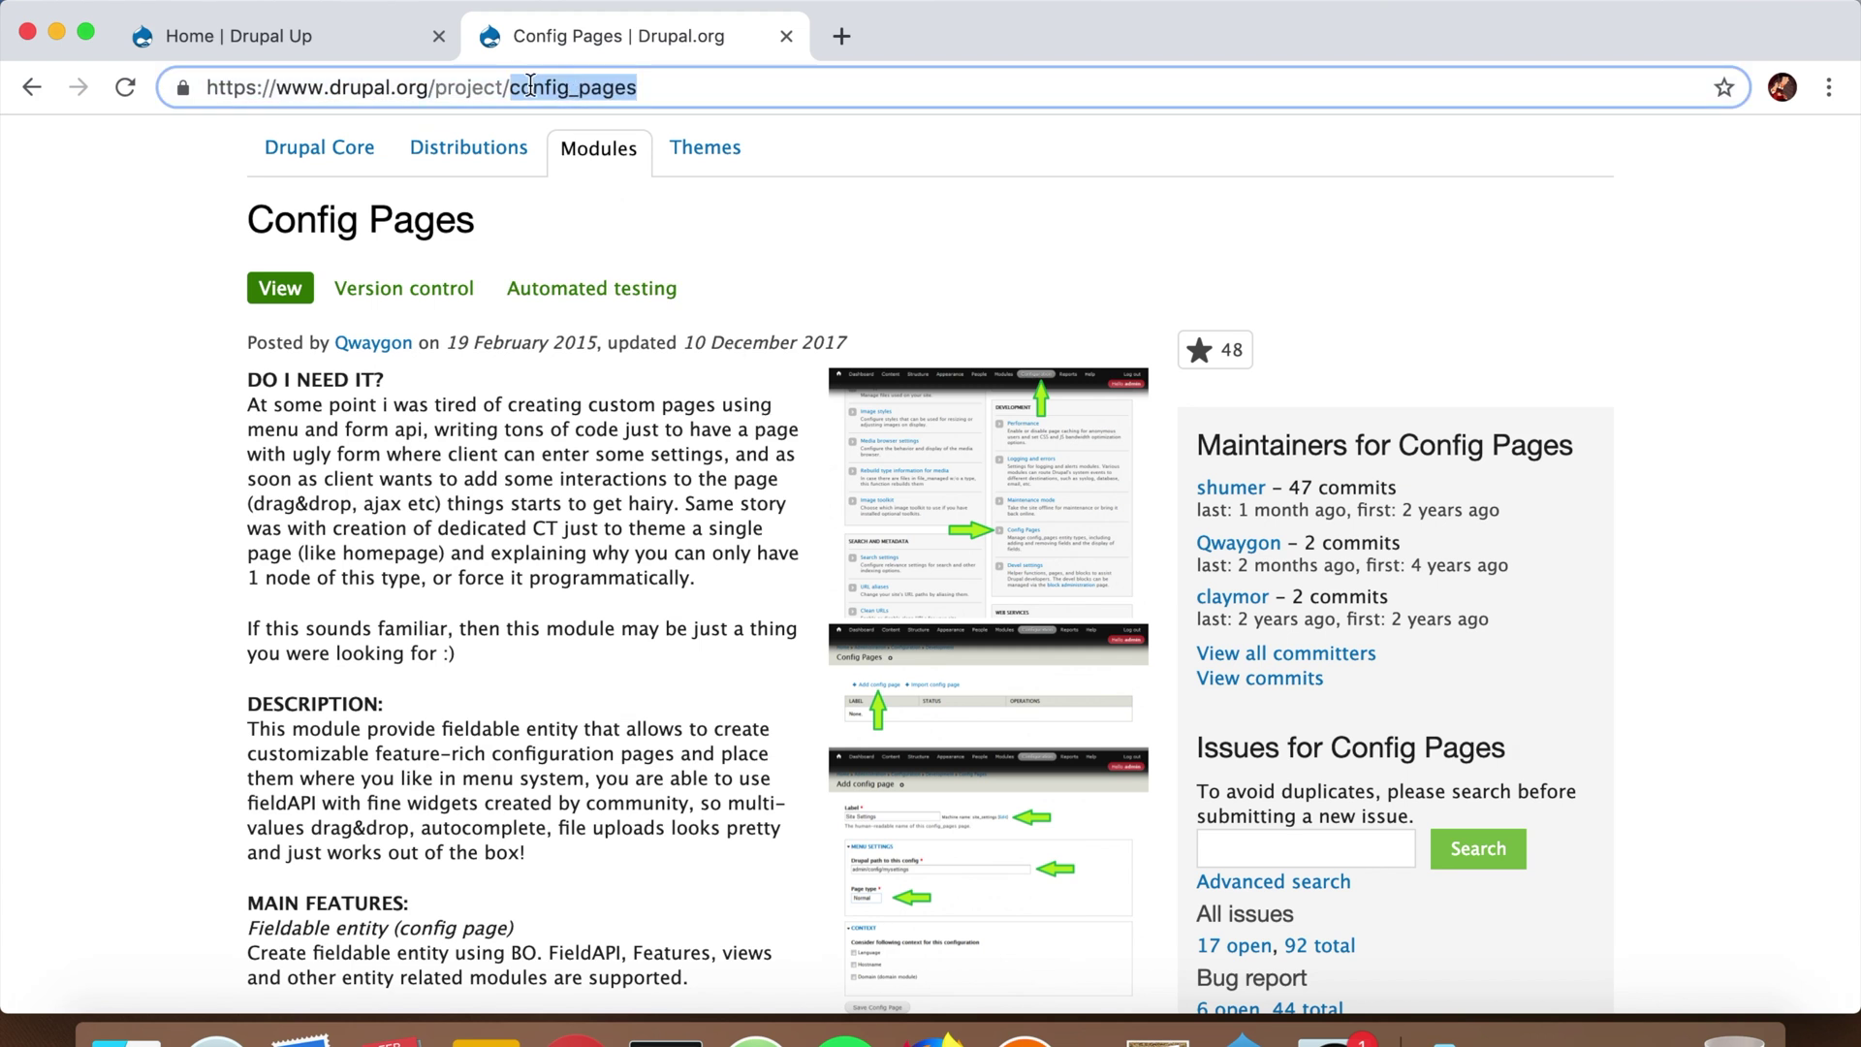
left_click(290, 36)
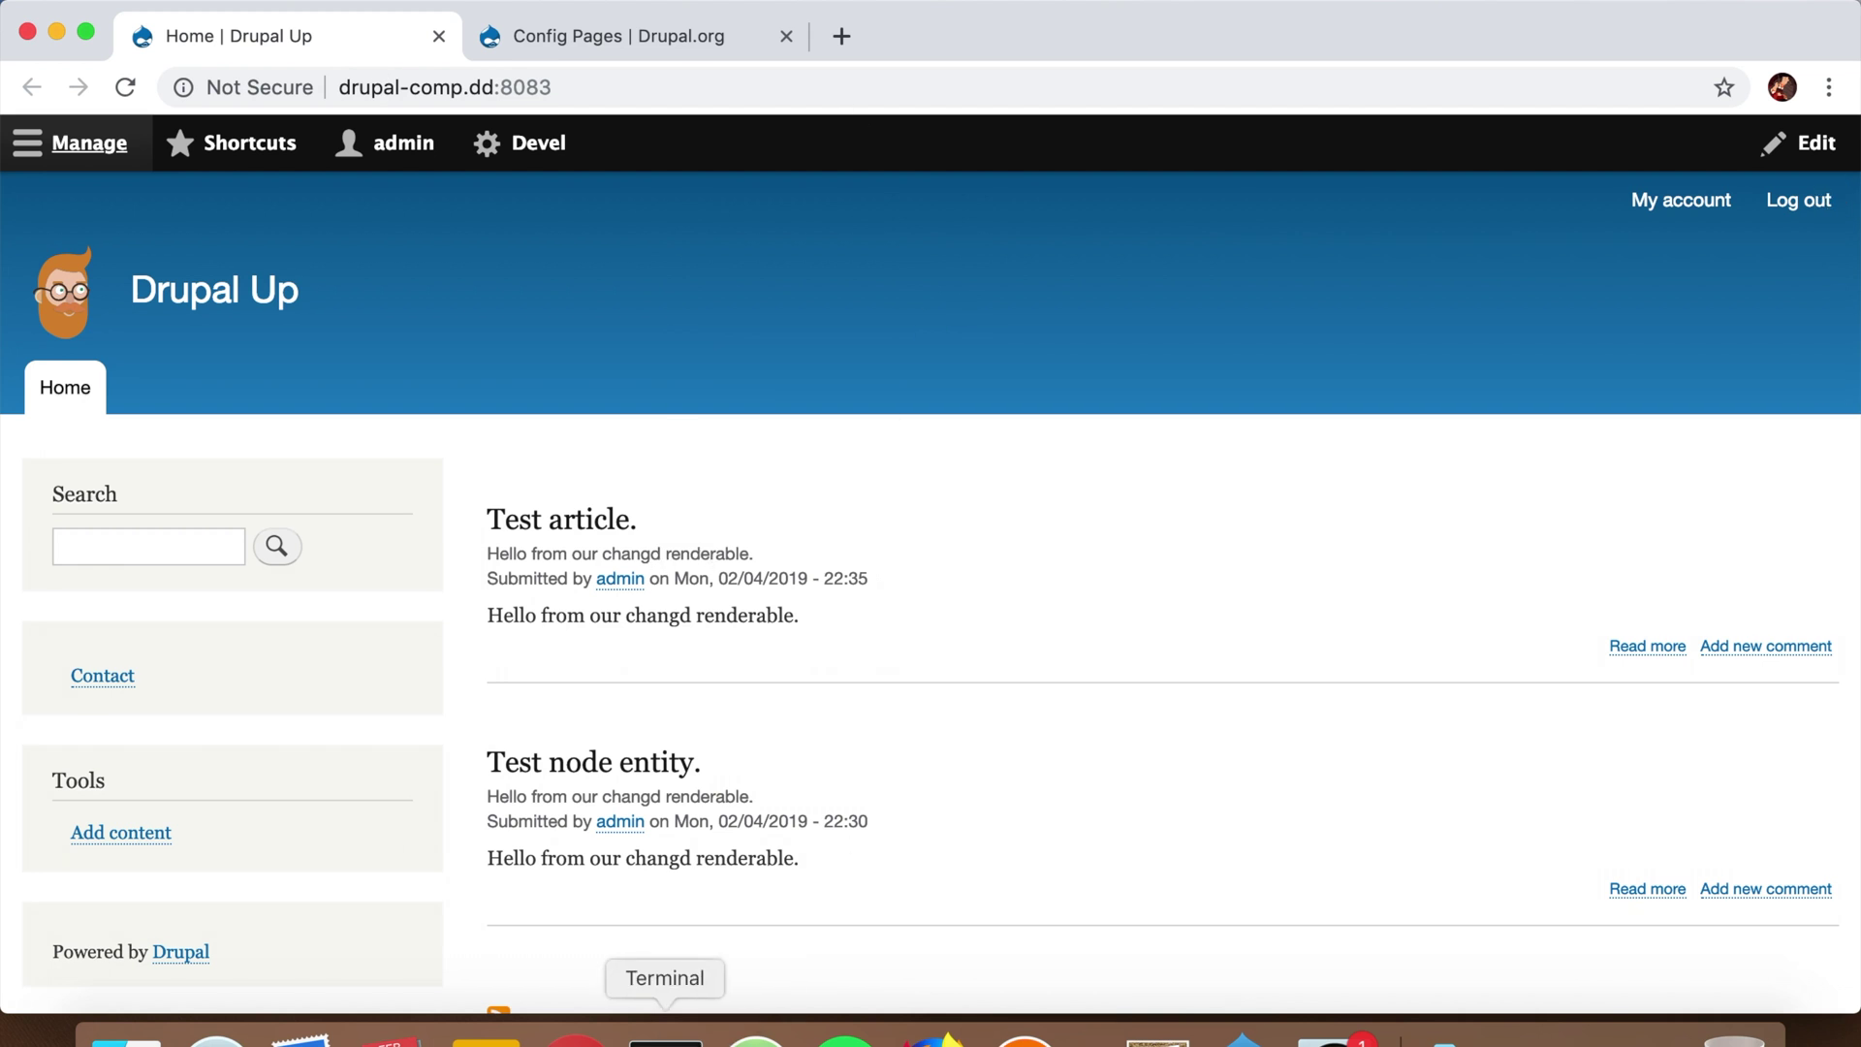
left_click(1244, 1033)
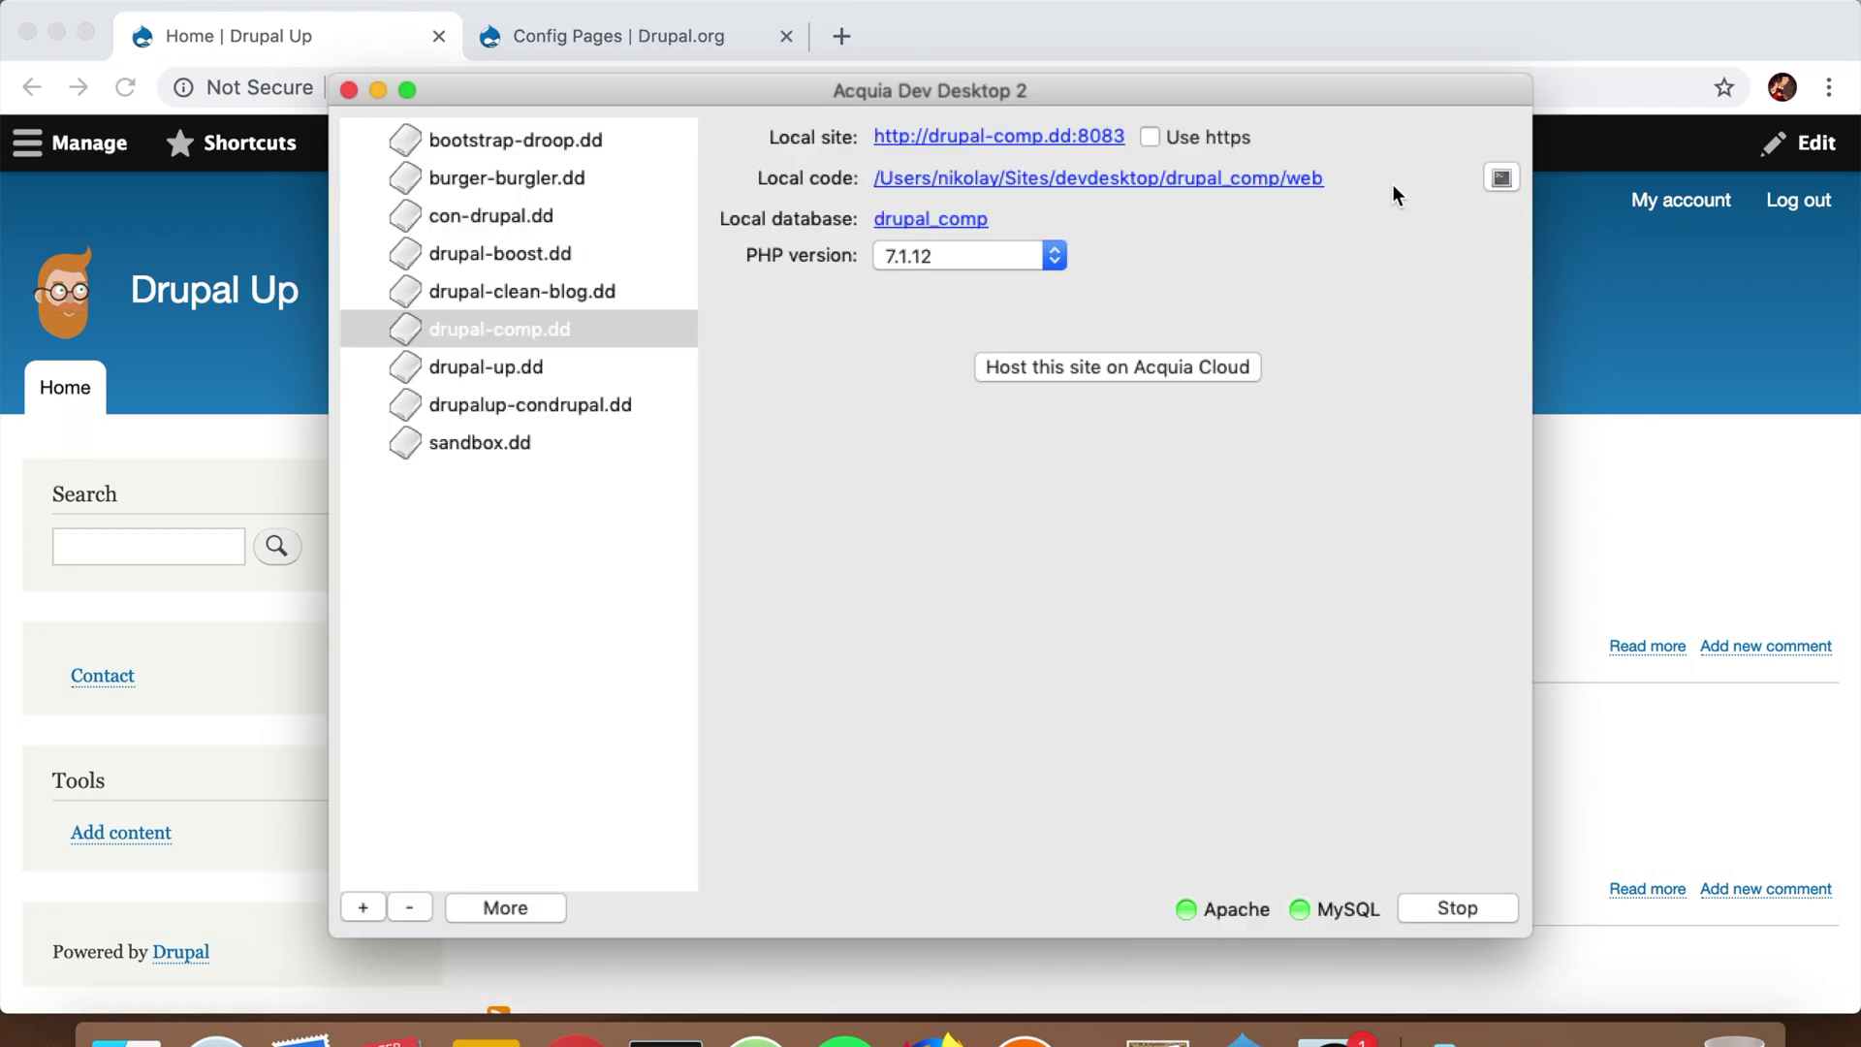
left_click(1501, 179)
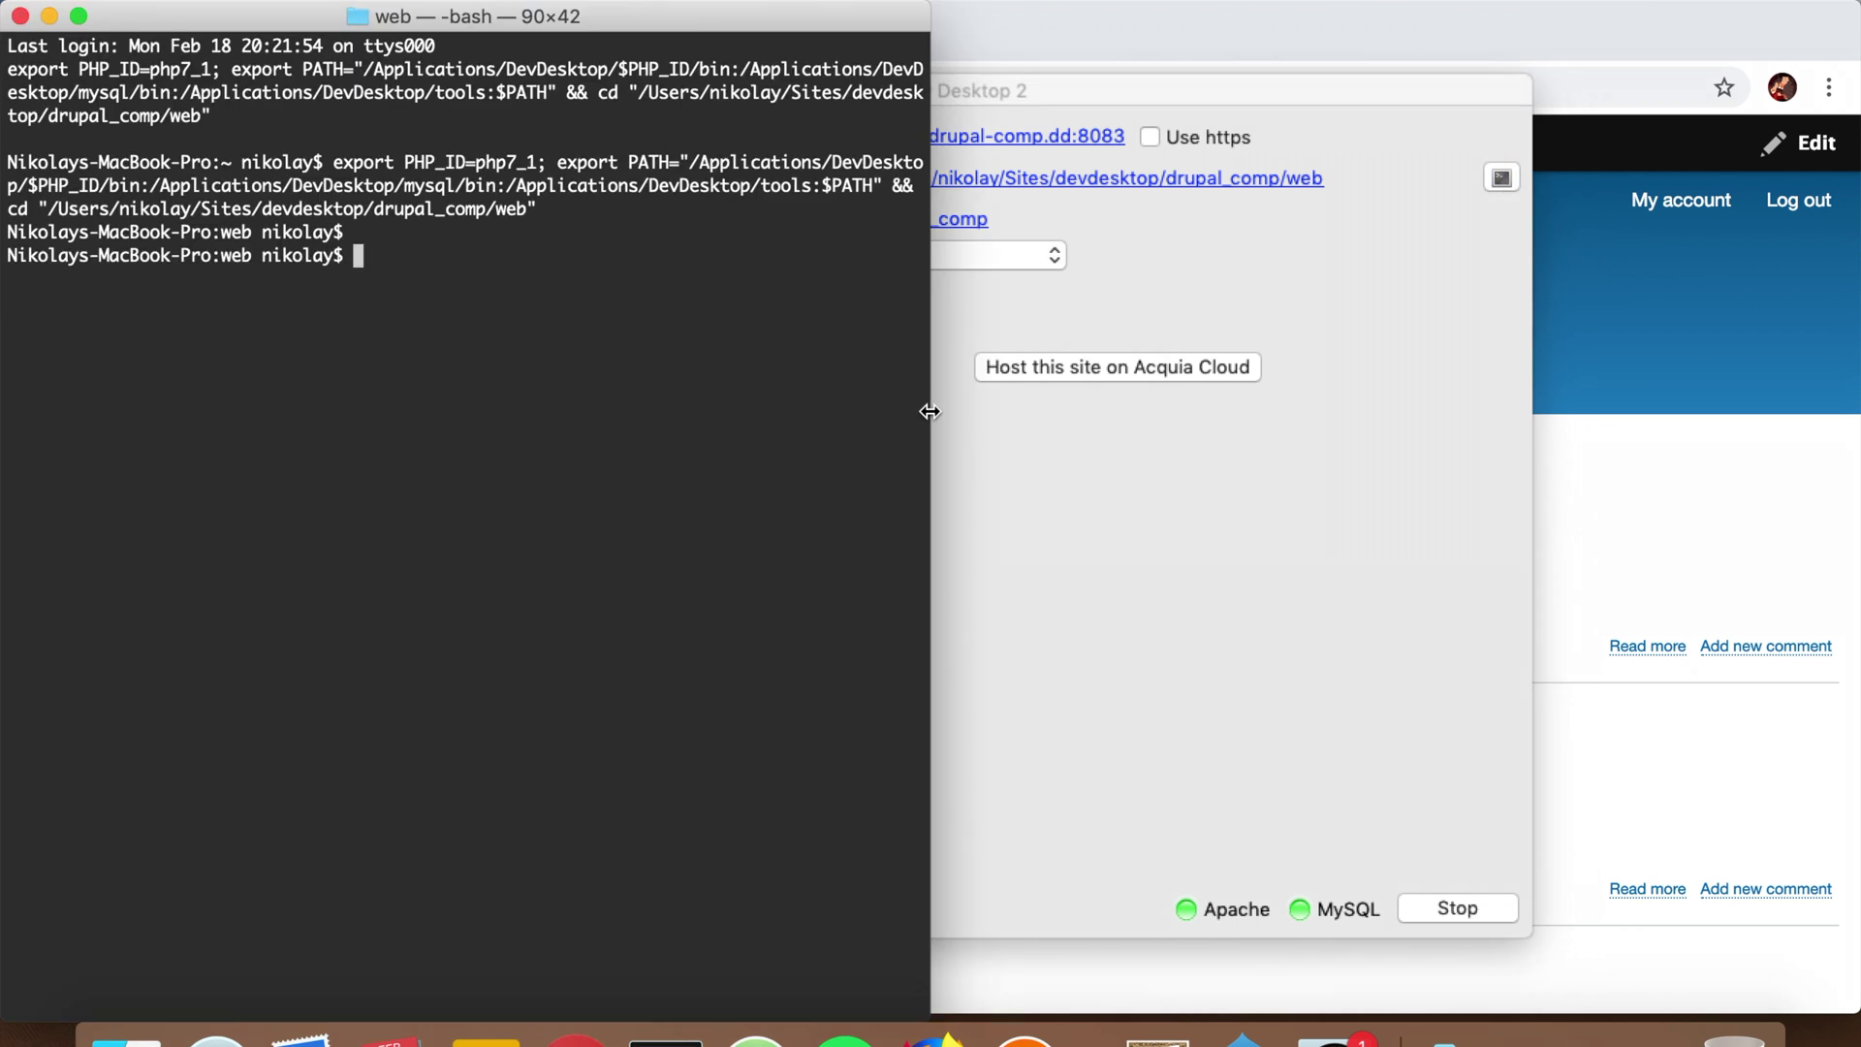
left_click_drag(931, 411, 1855, 416)
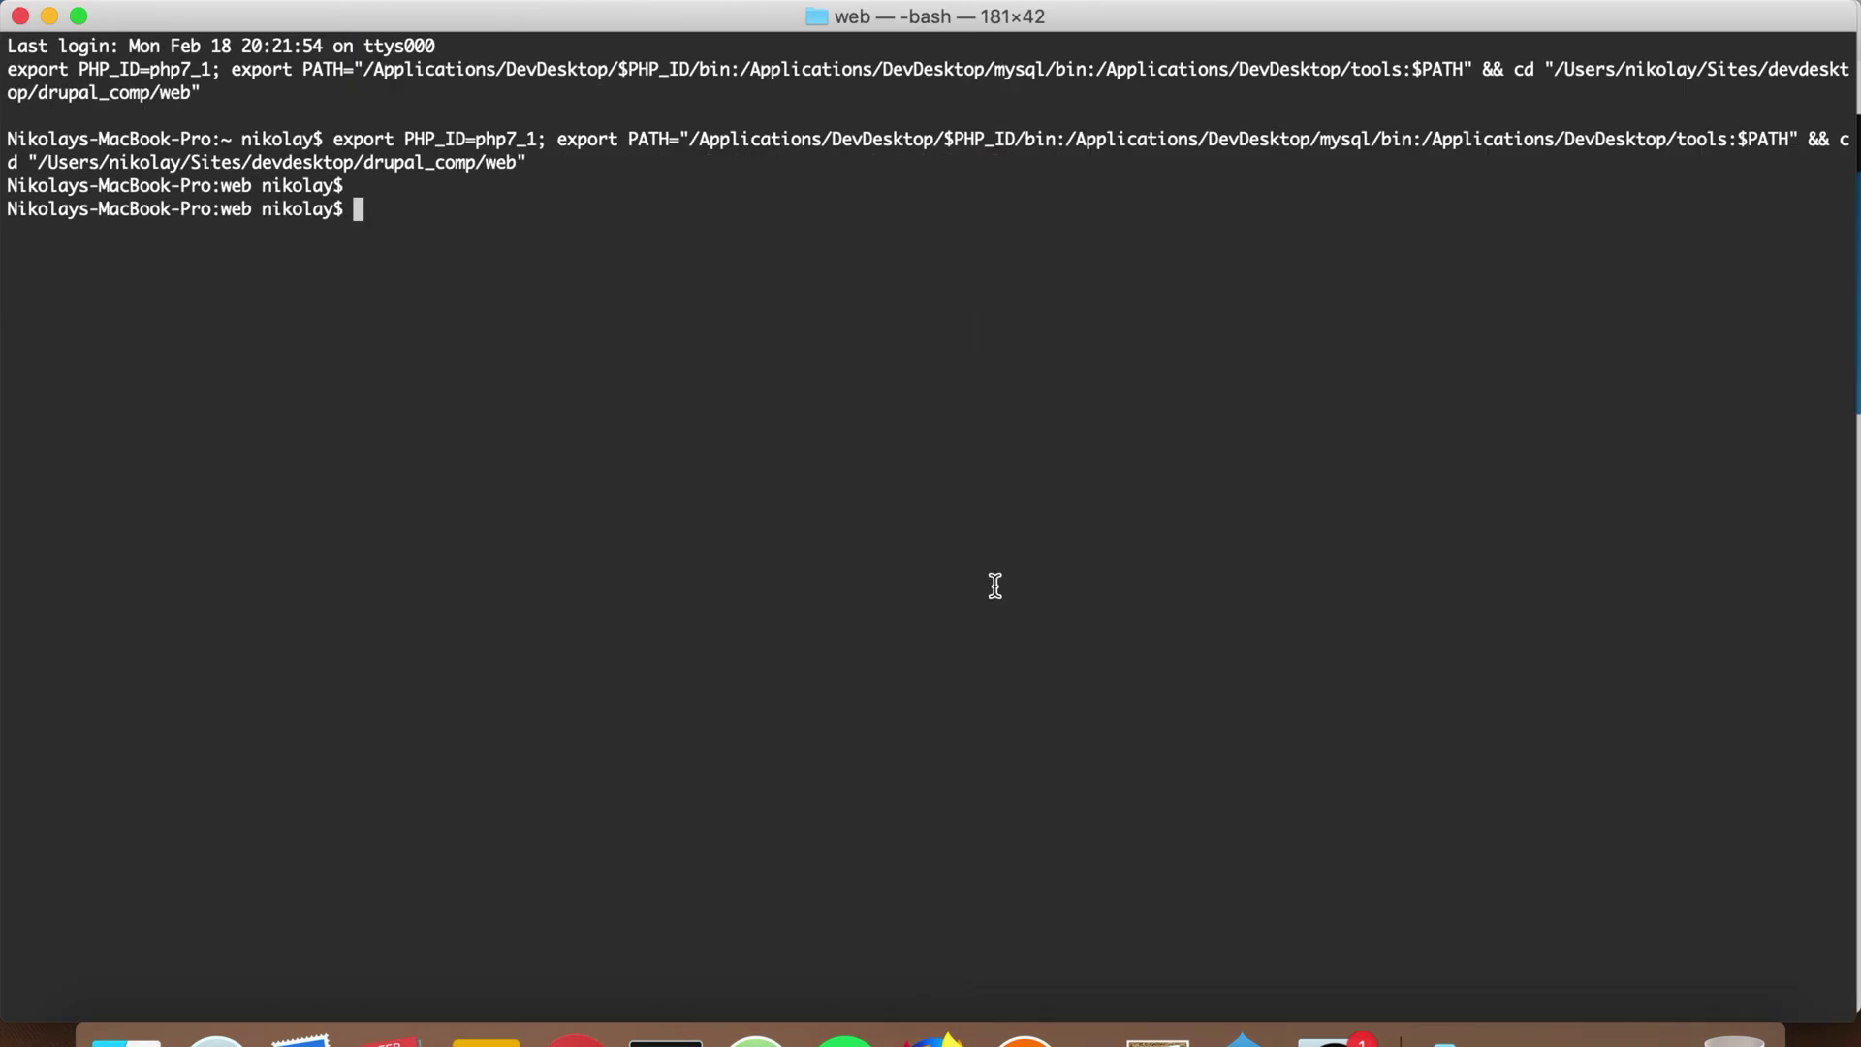
Step: From the drupal_comp project root, run 'composer require drupal/config_pages' to install version 2.2.0
type("cd ..")
key("Return")
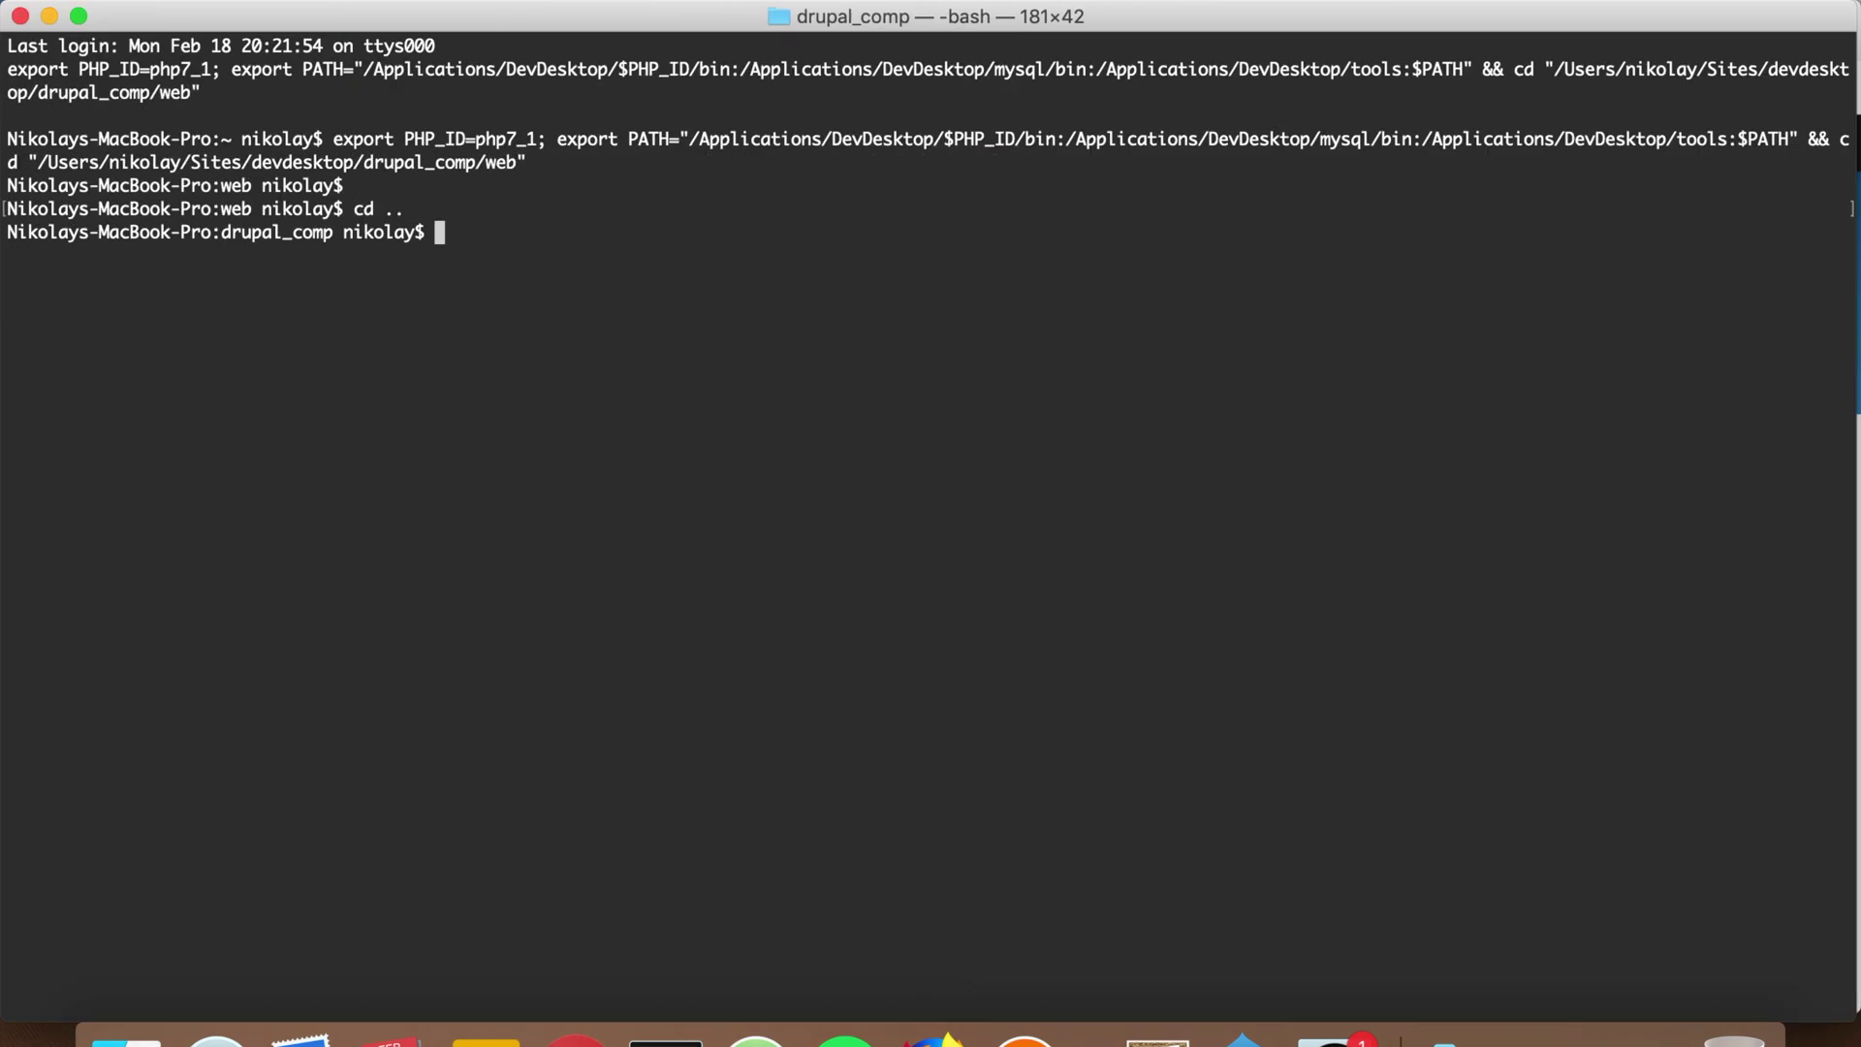
type("composer require drupal")
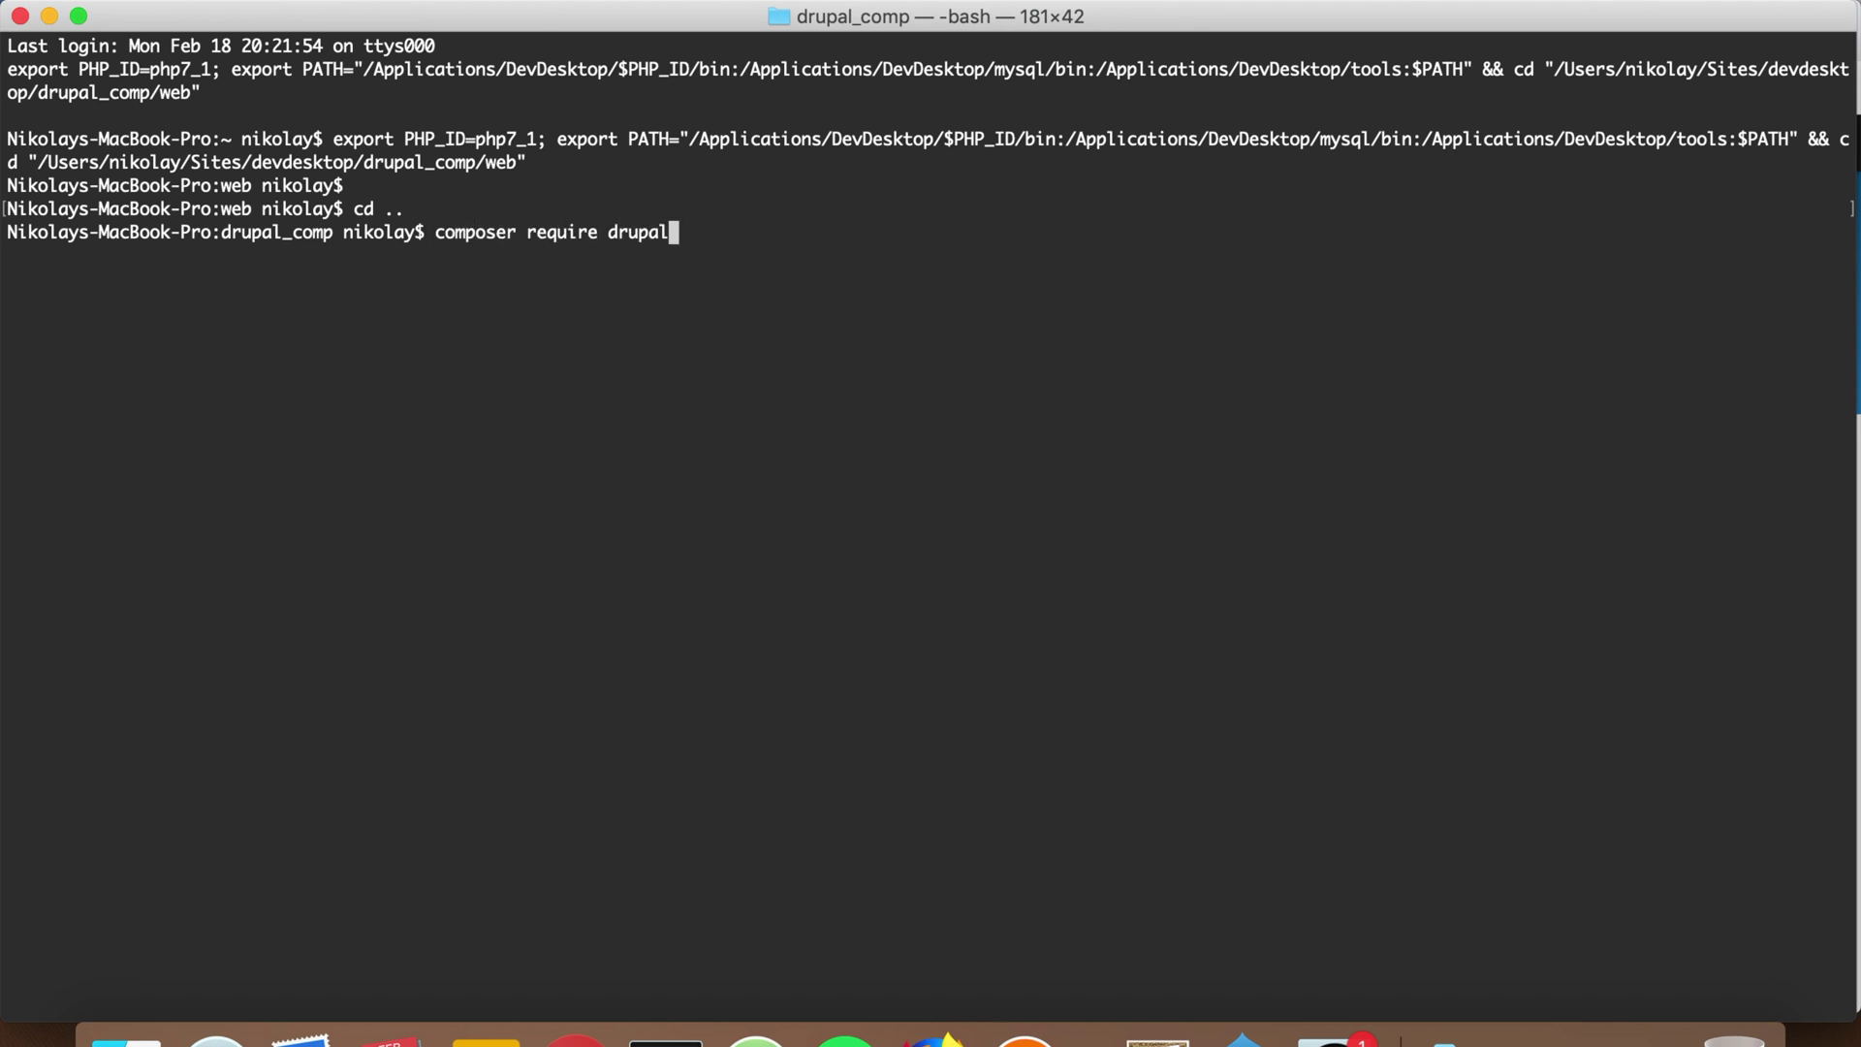
type("/config_pages")
key("Return")
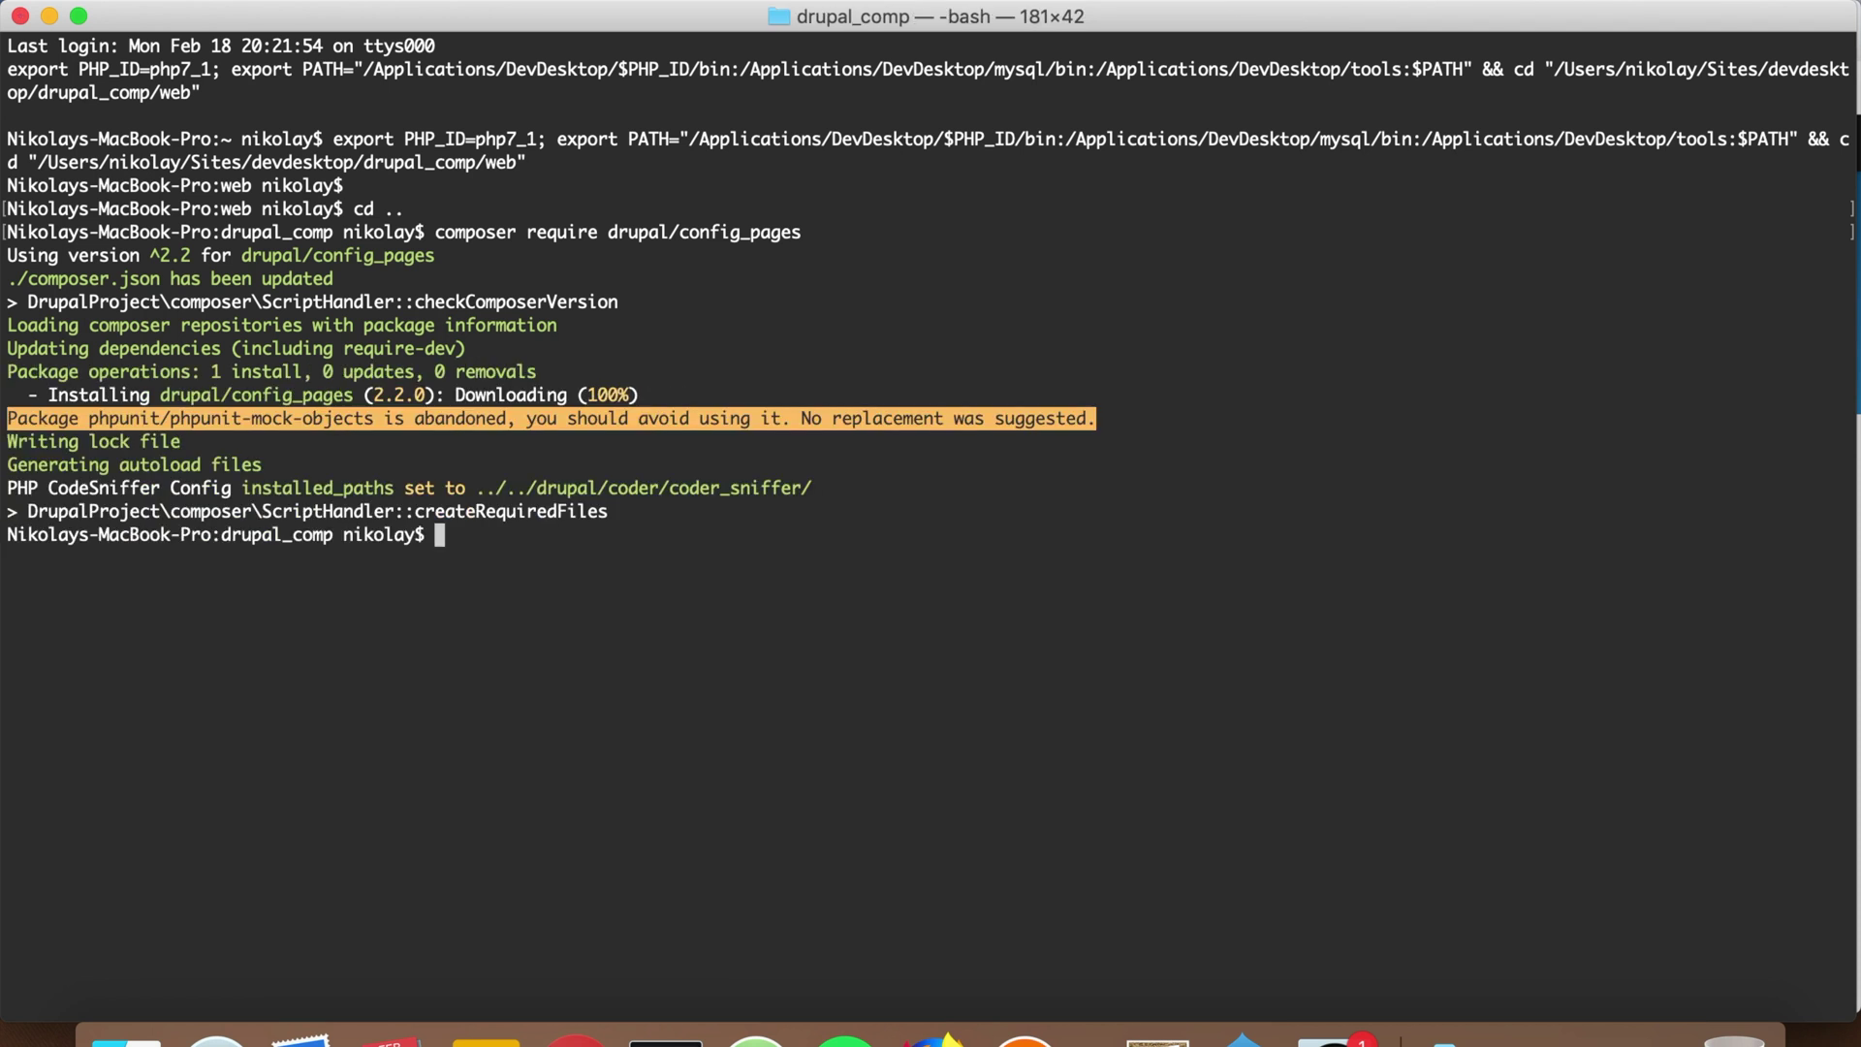
Step: Filter the Extend module list by 'config', tick Config pages and install it
left_click(578, 1034)
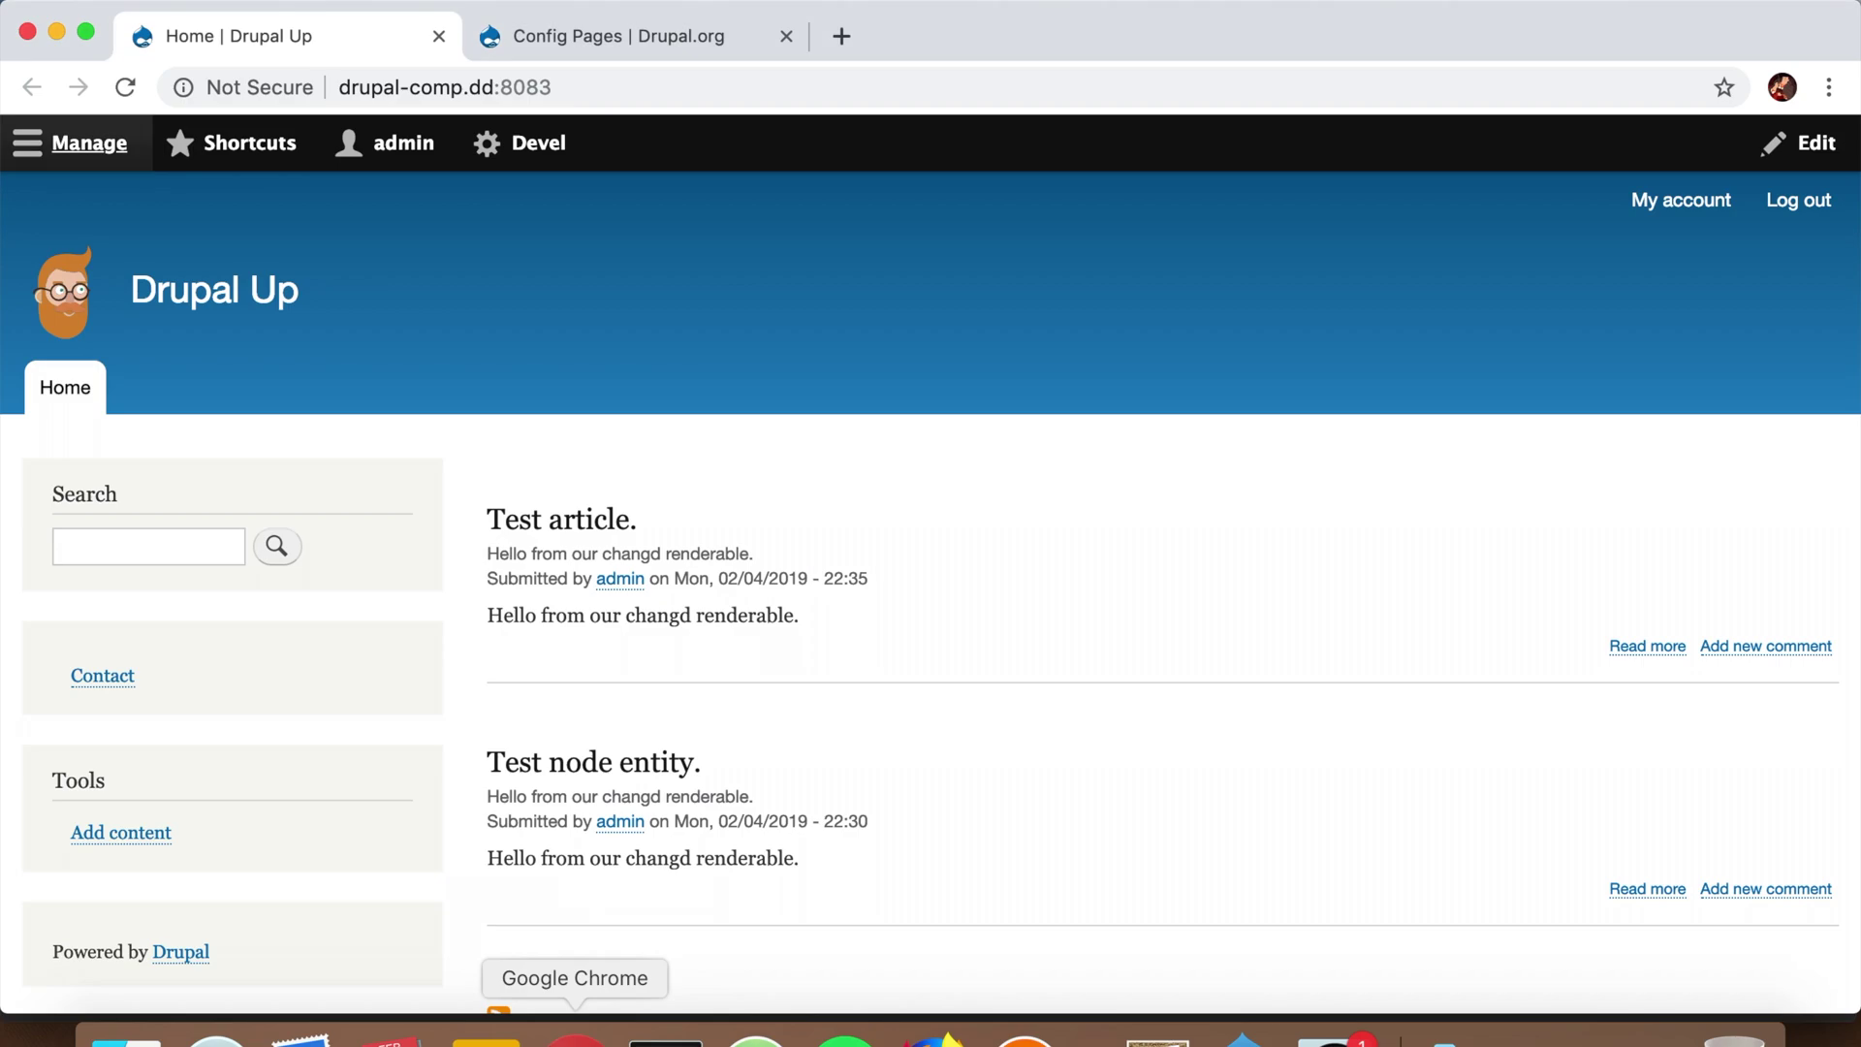
left_click(96, 147)
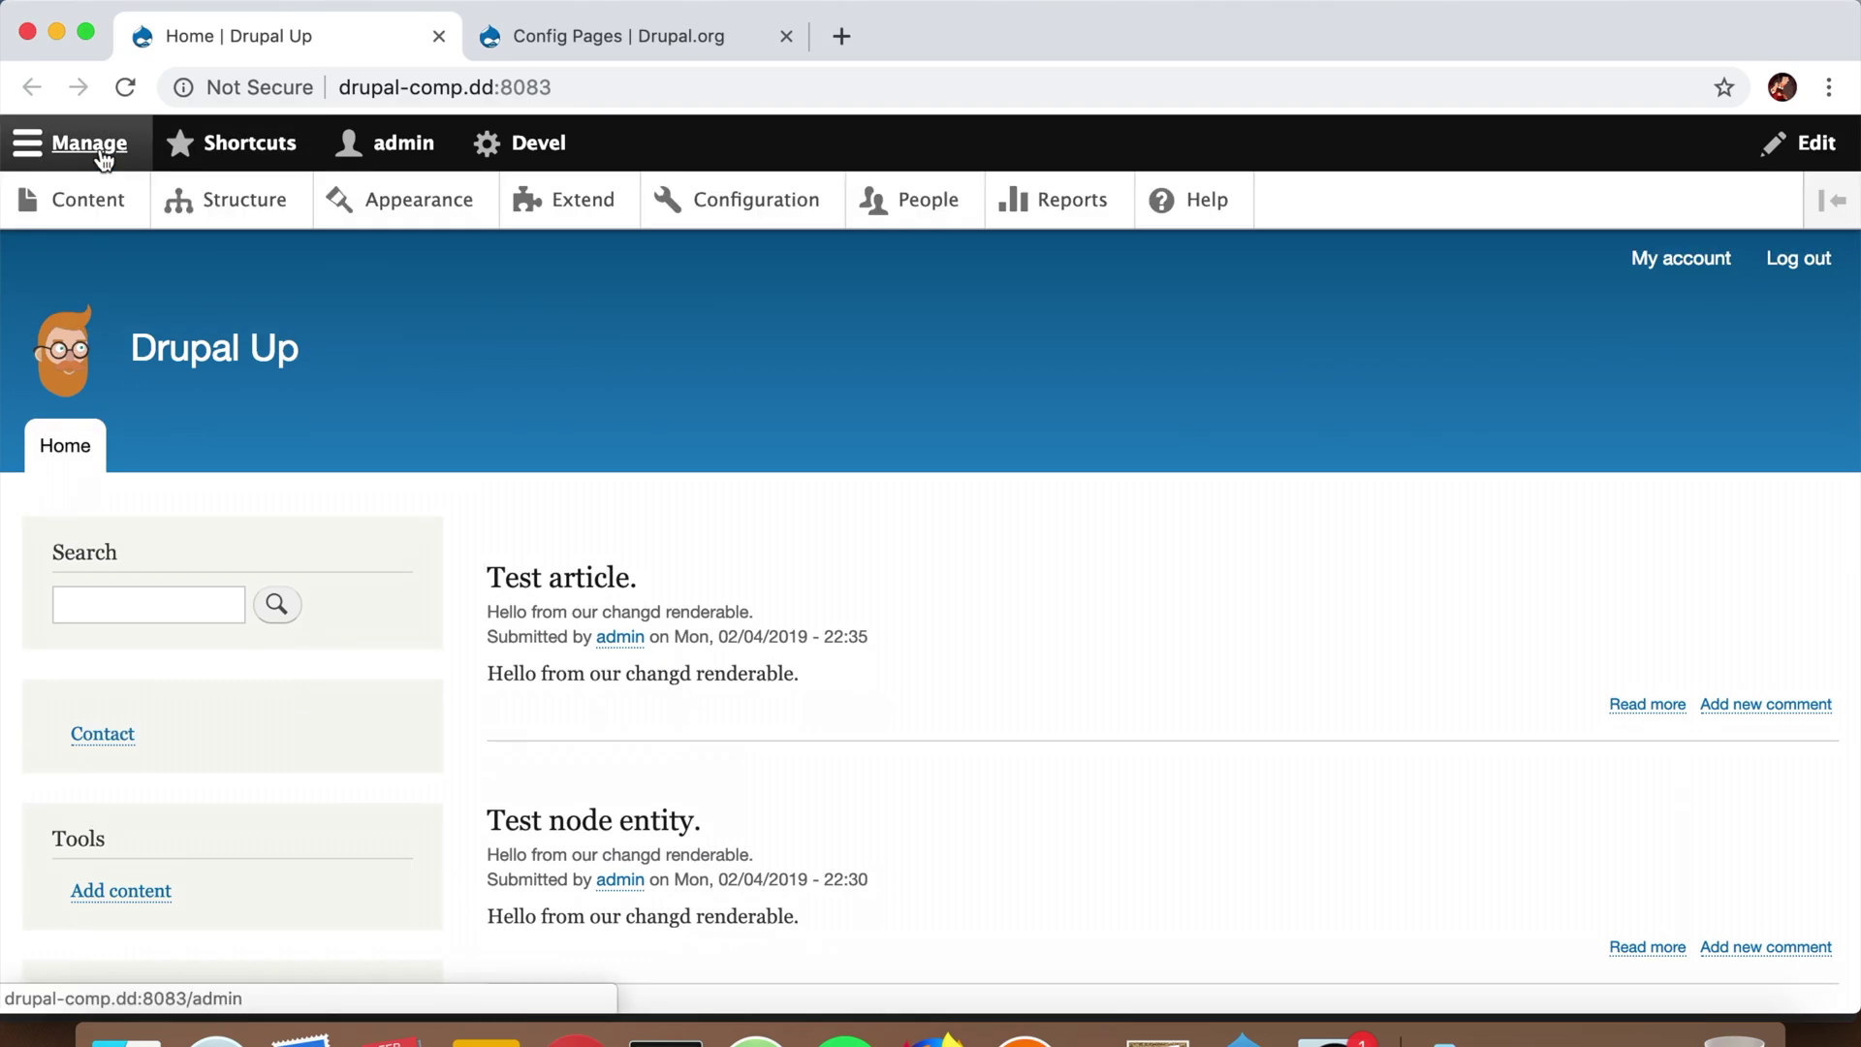
left_click(587, 225)
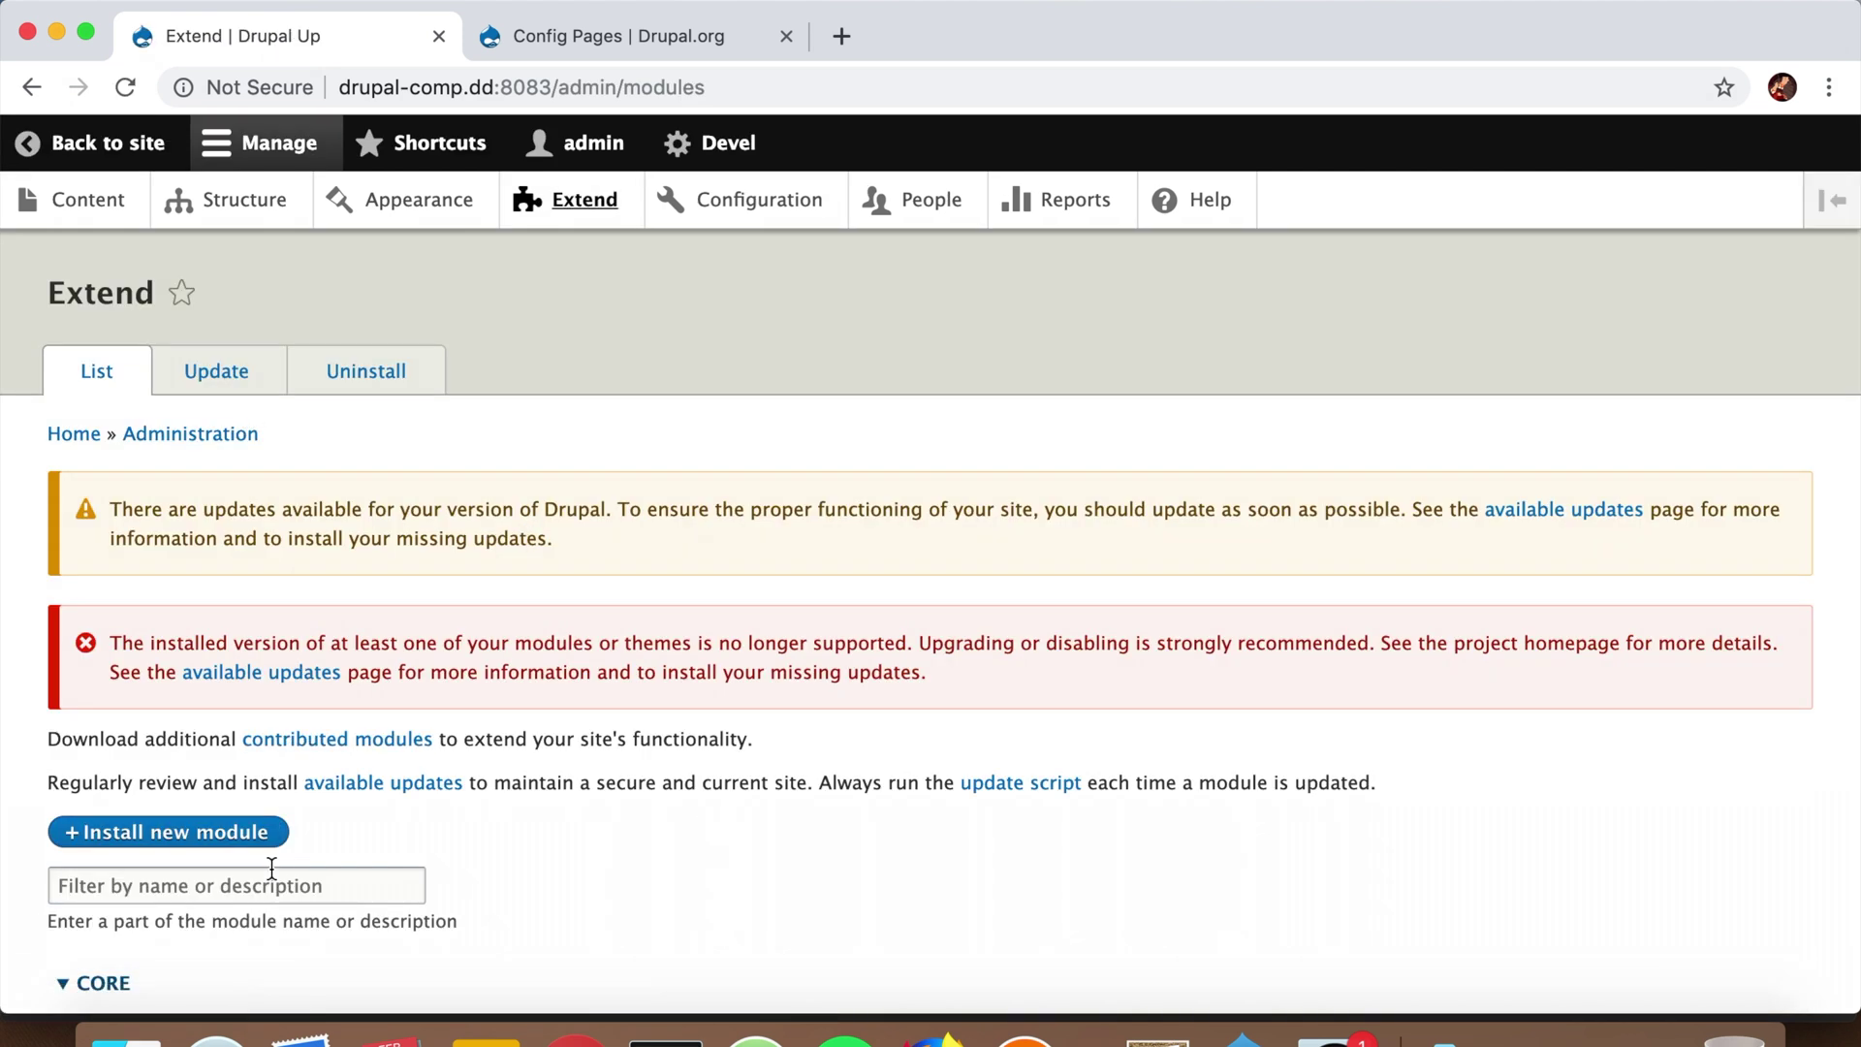
left_click(272, 870)
type("config")
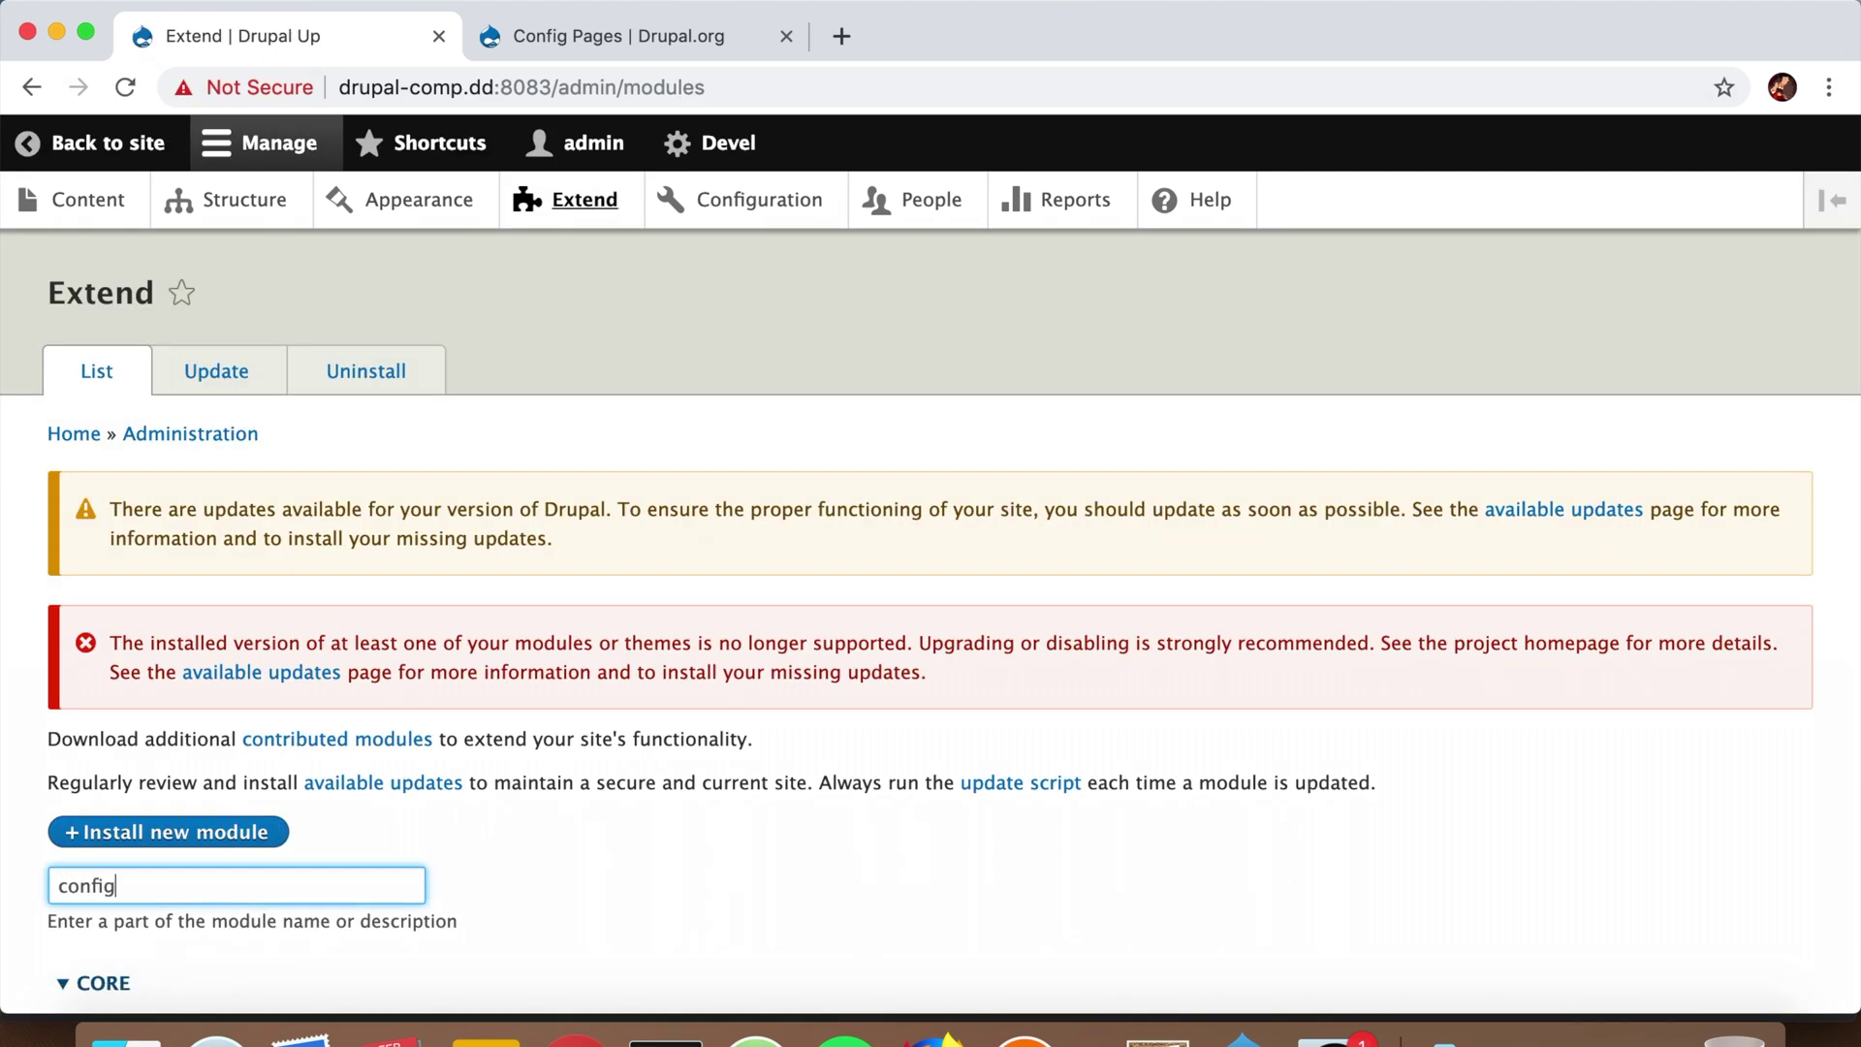
scroll(272, 867, "down", 5)
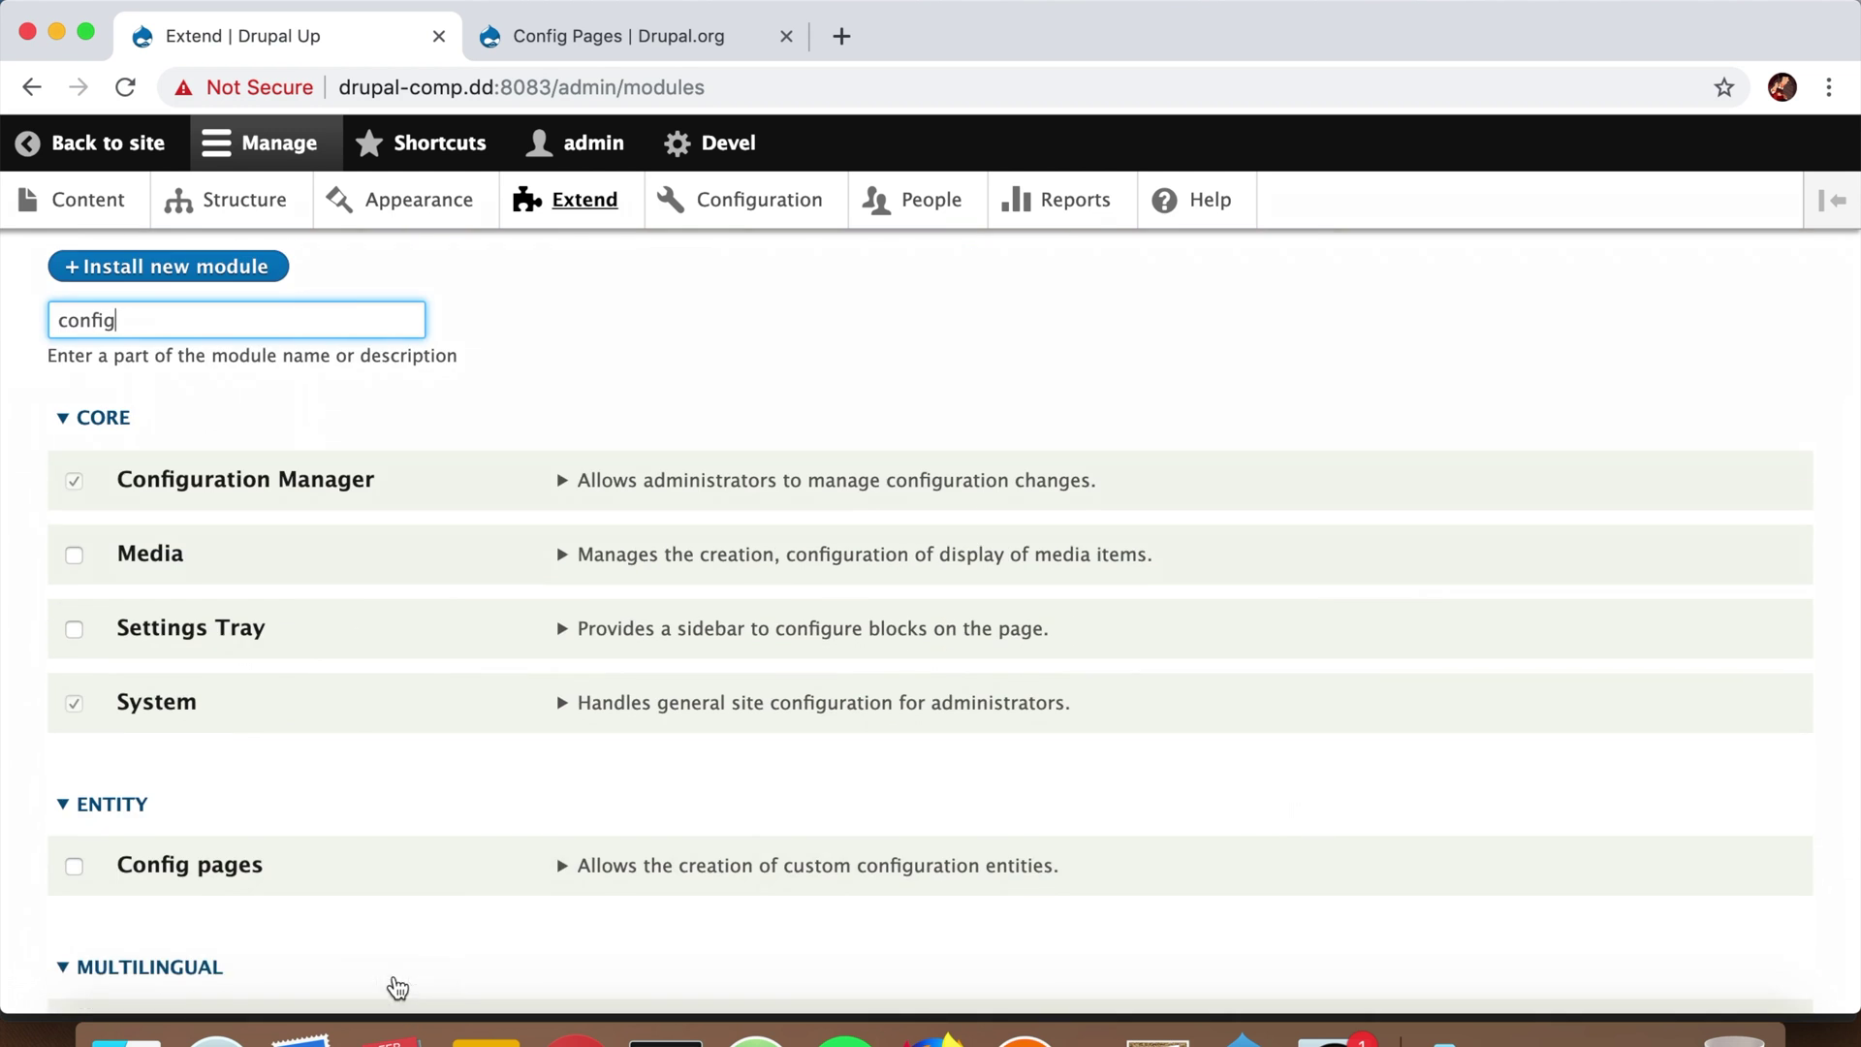
double_click(212, 866)
scroll(212, 865, "down", 1)
left_click(166, 789)
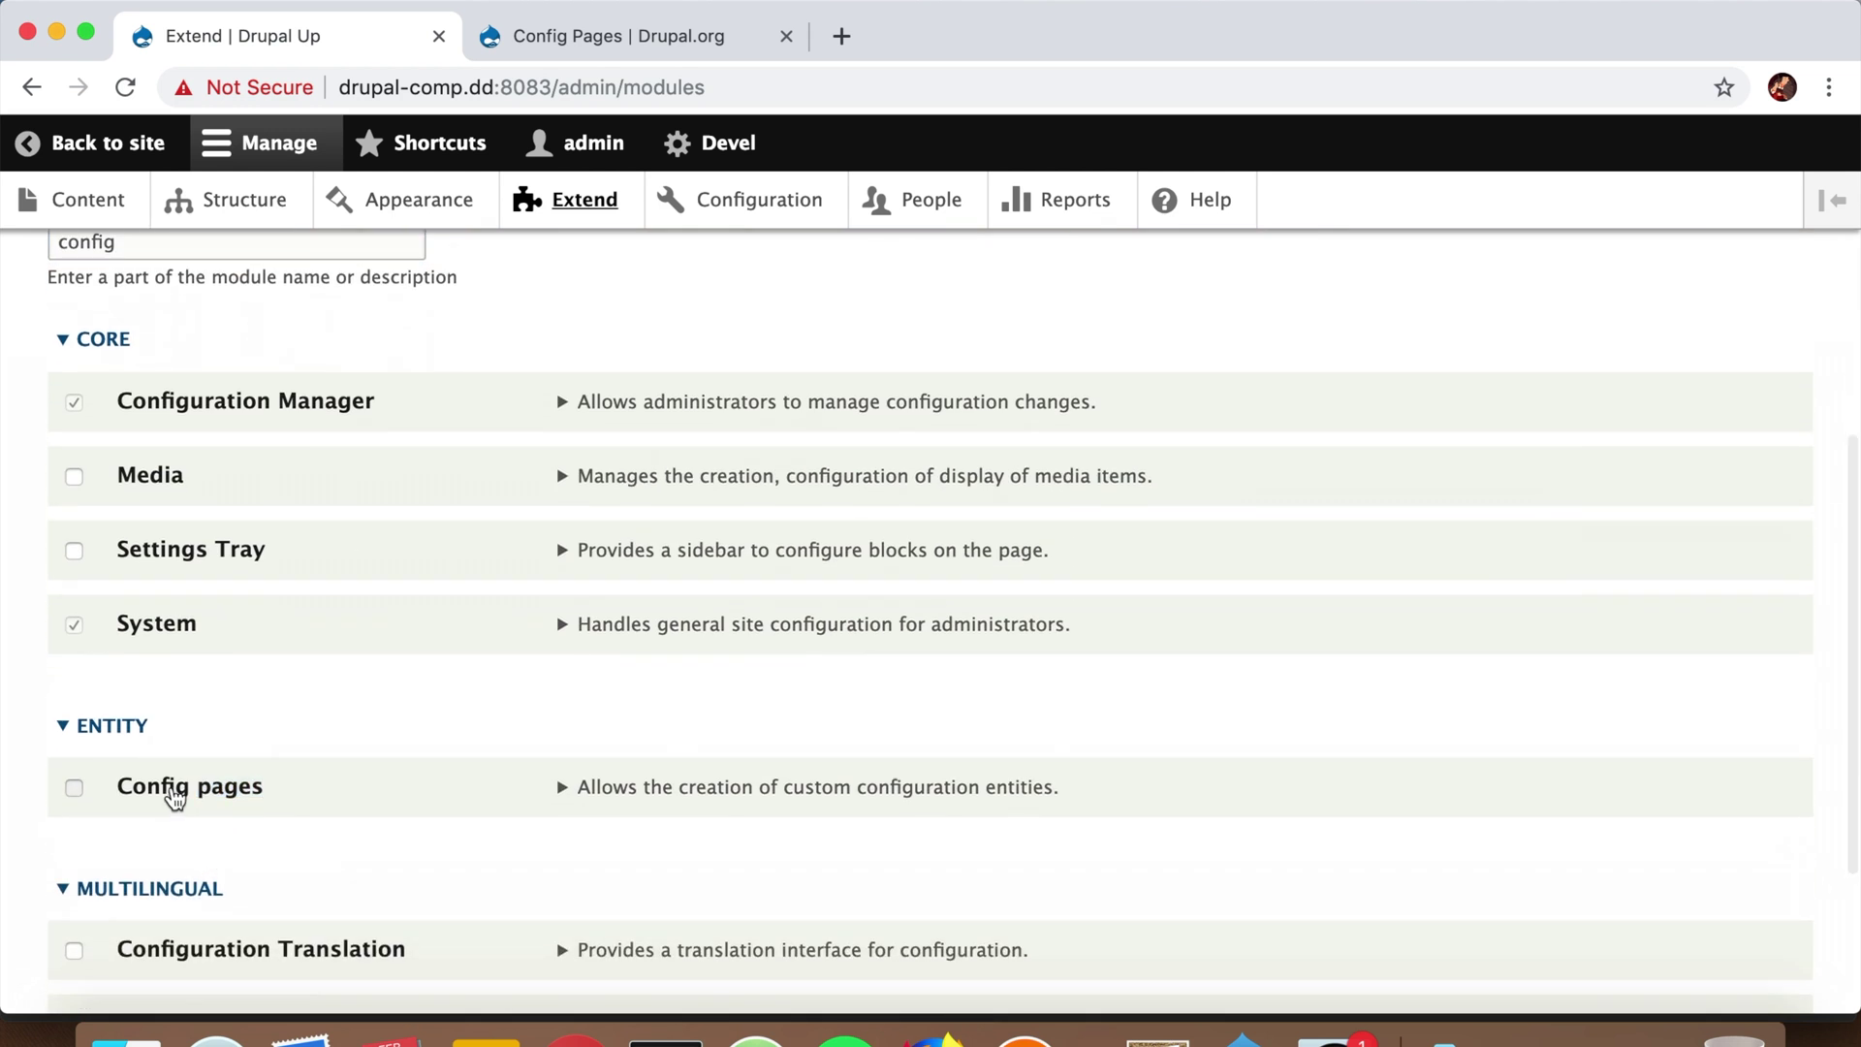
scroll(333, 834, "down", 3)
left_click(137, 858)
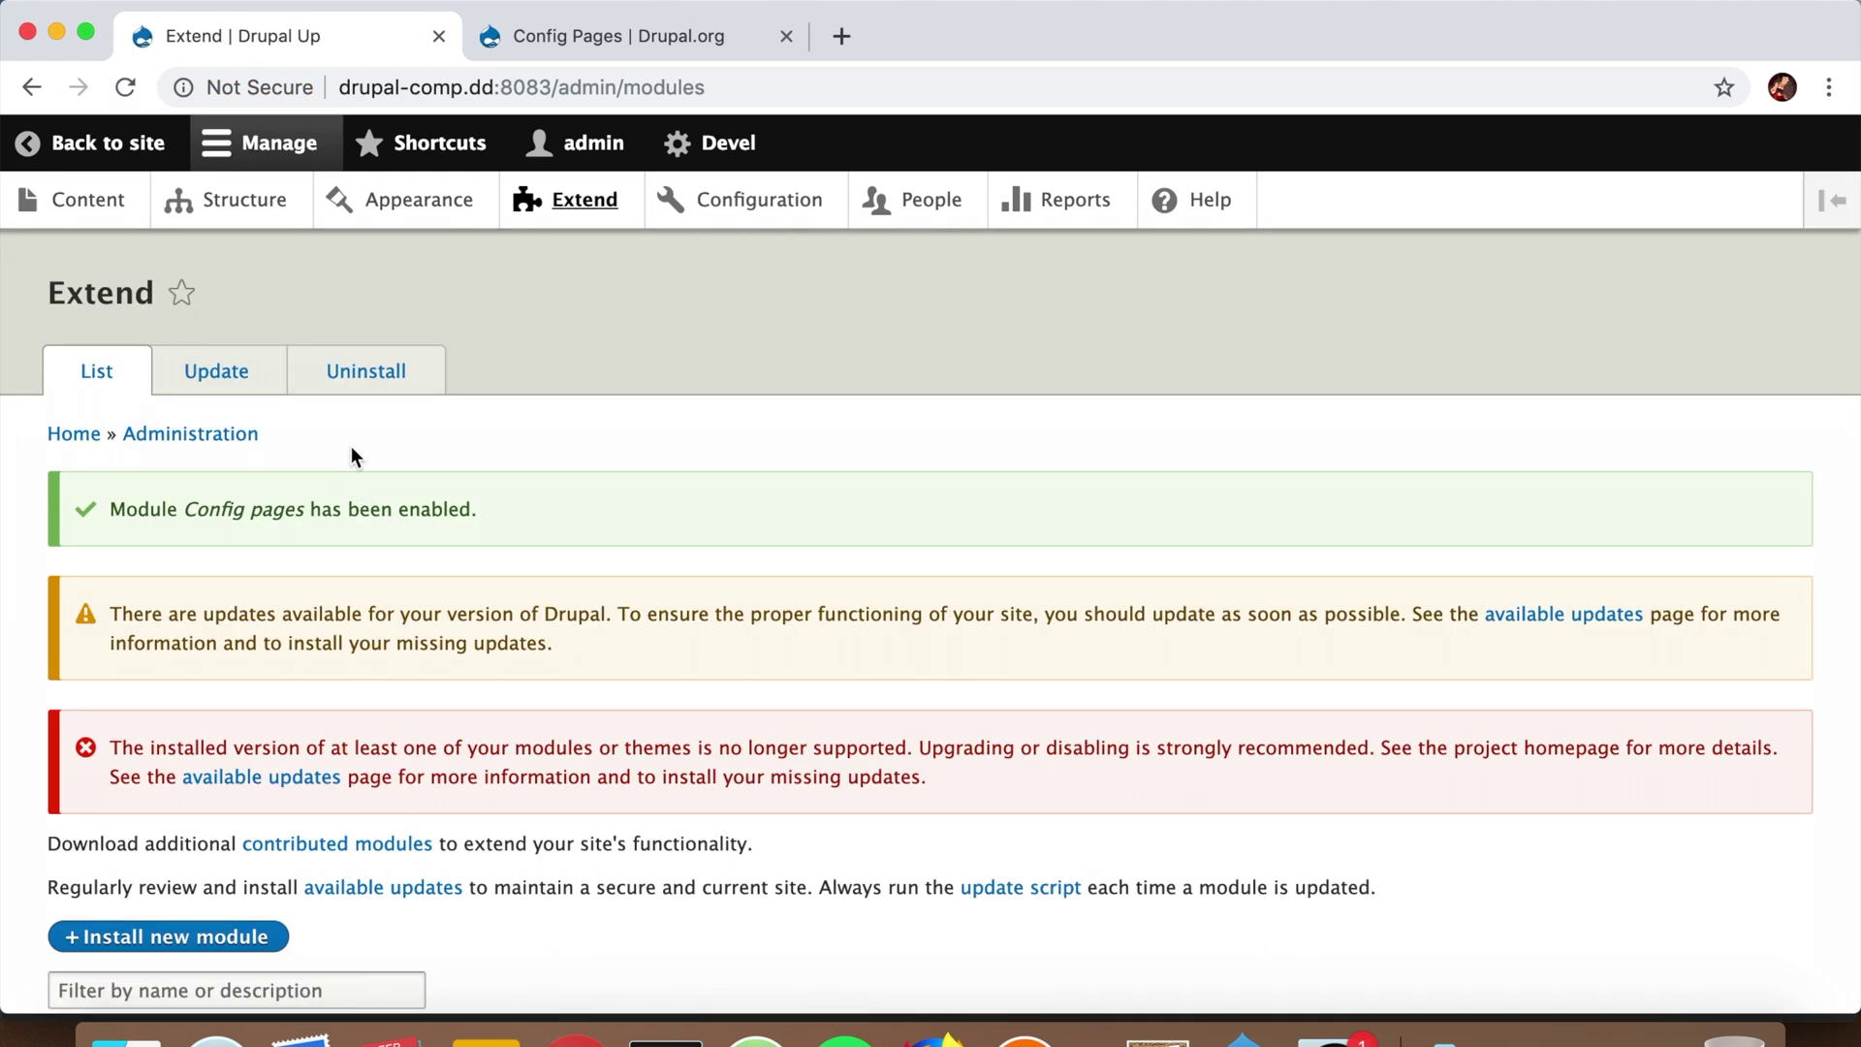
Step: Go to Structure > Config pages settings and open the Add Config Page type form
left_click(249, 229)
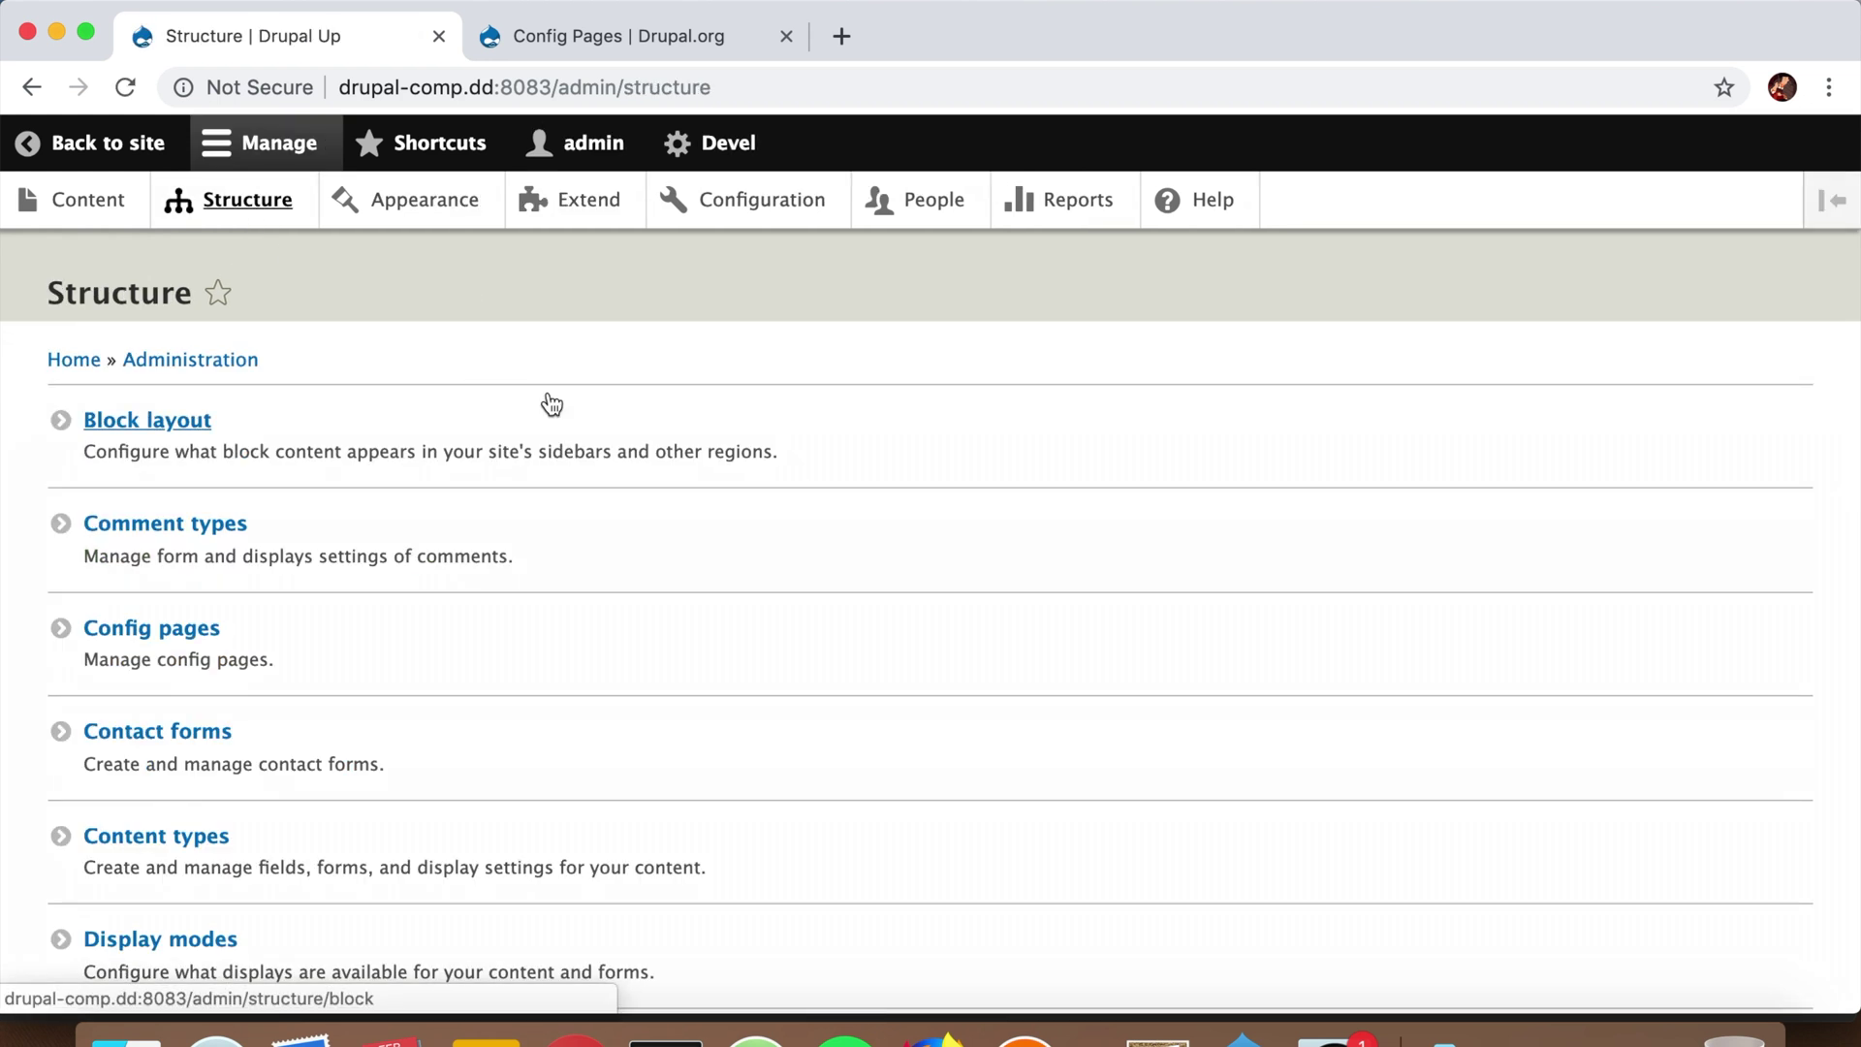
left_click(166, 647)
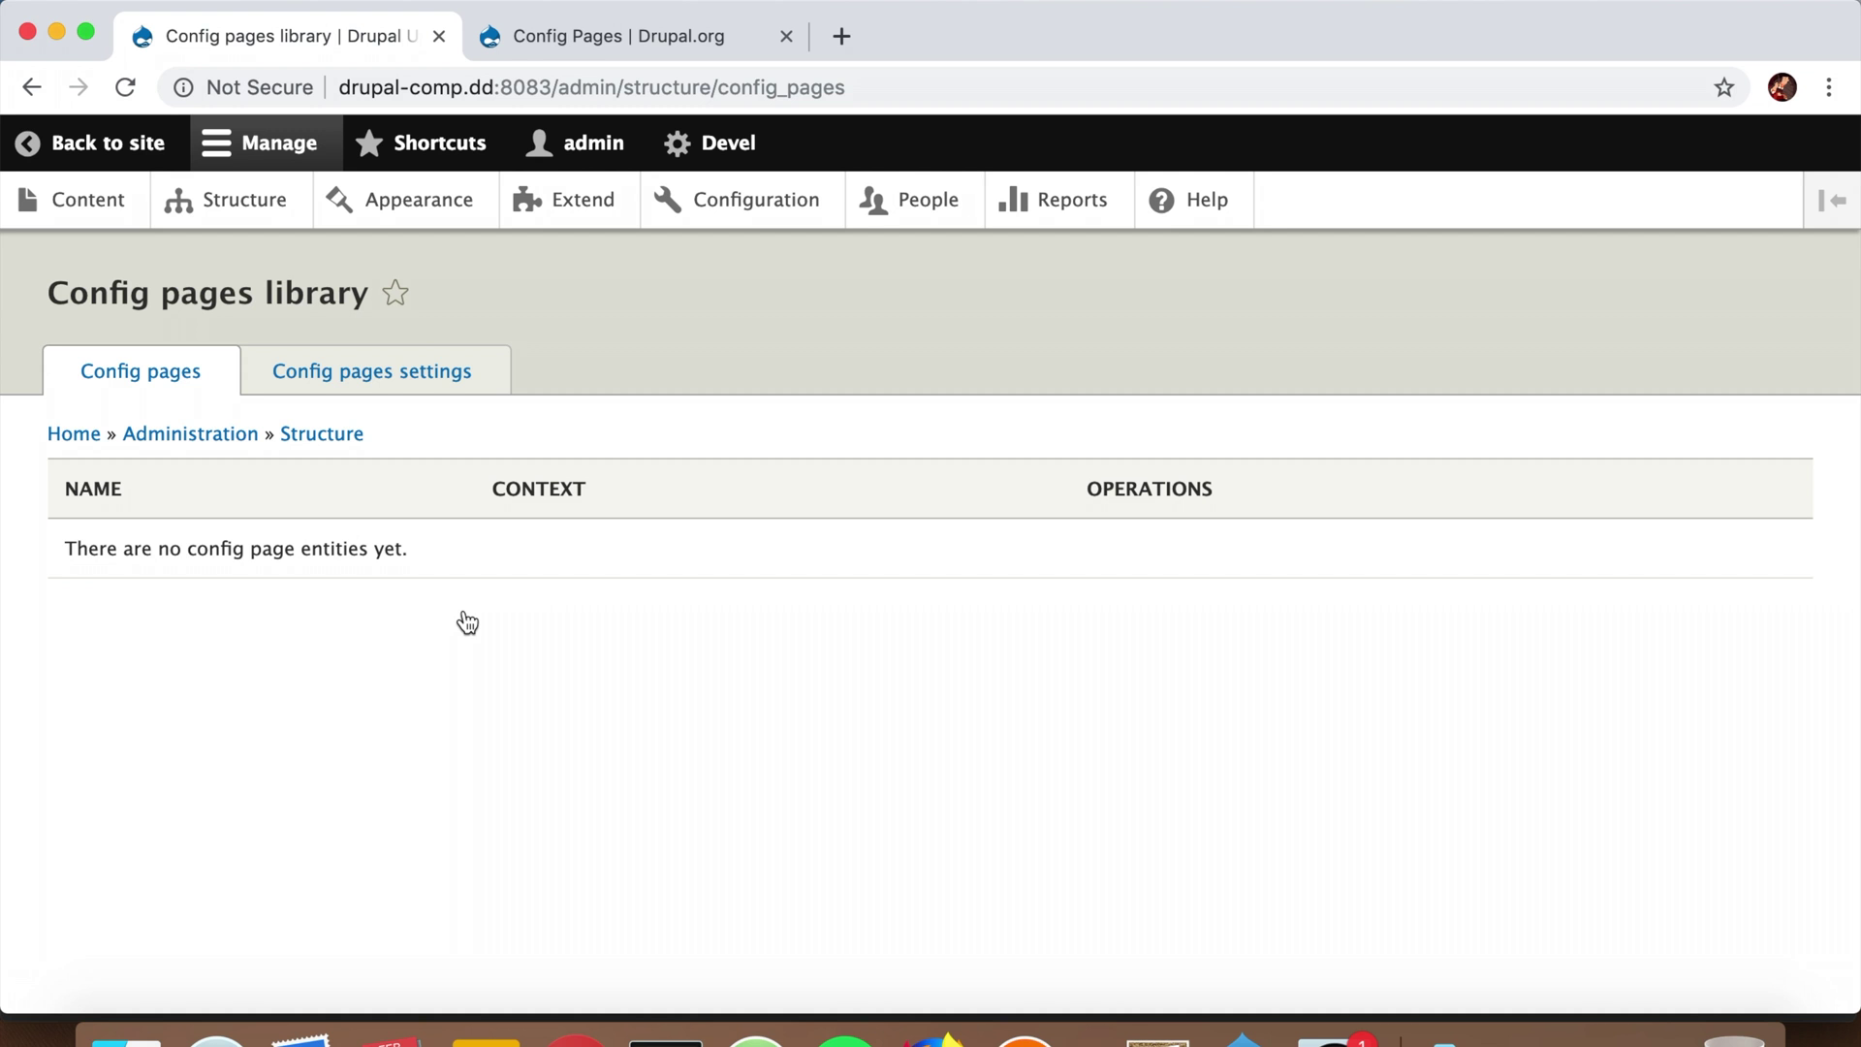
left_click(337, 391)
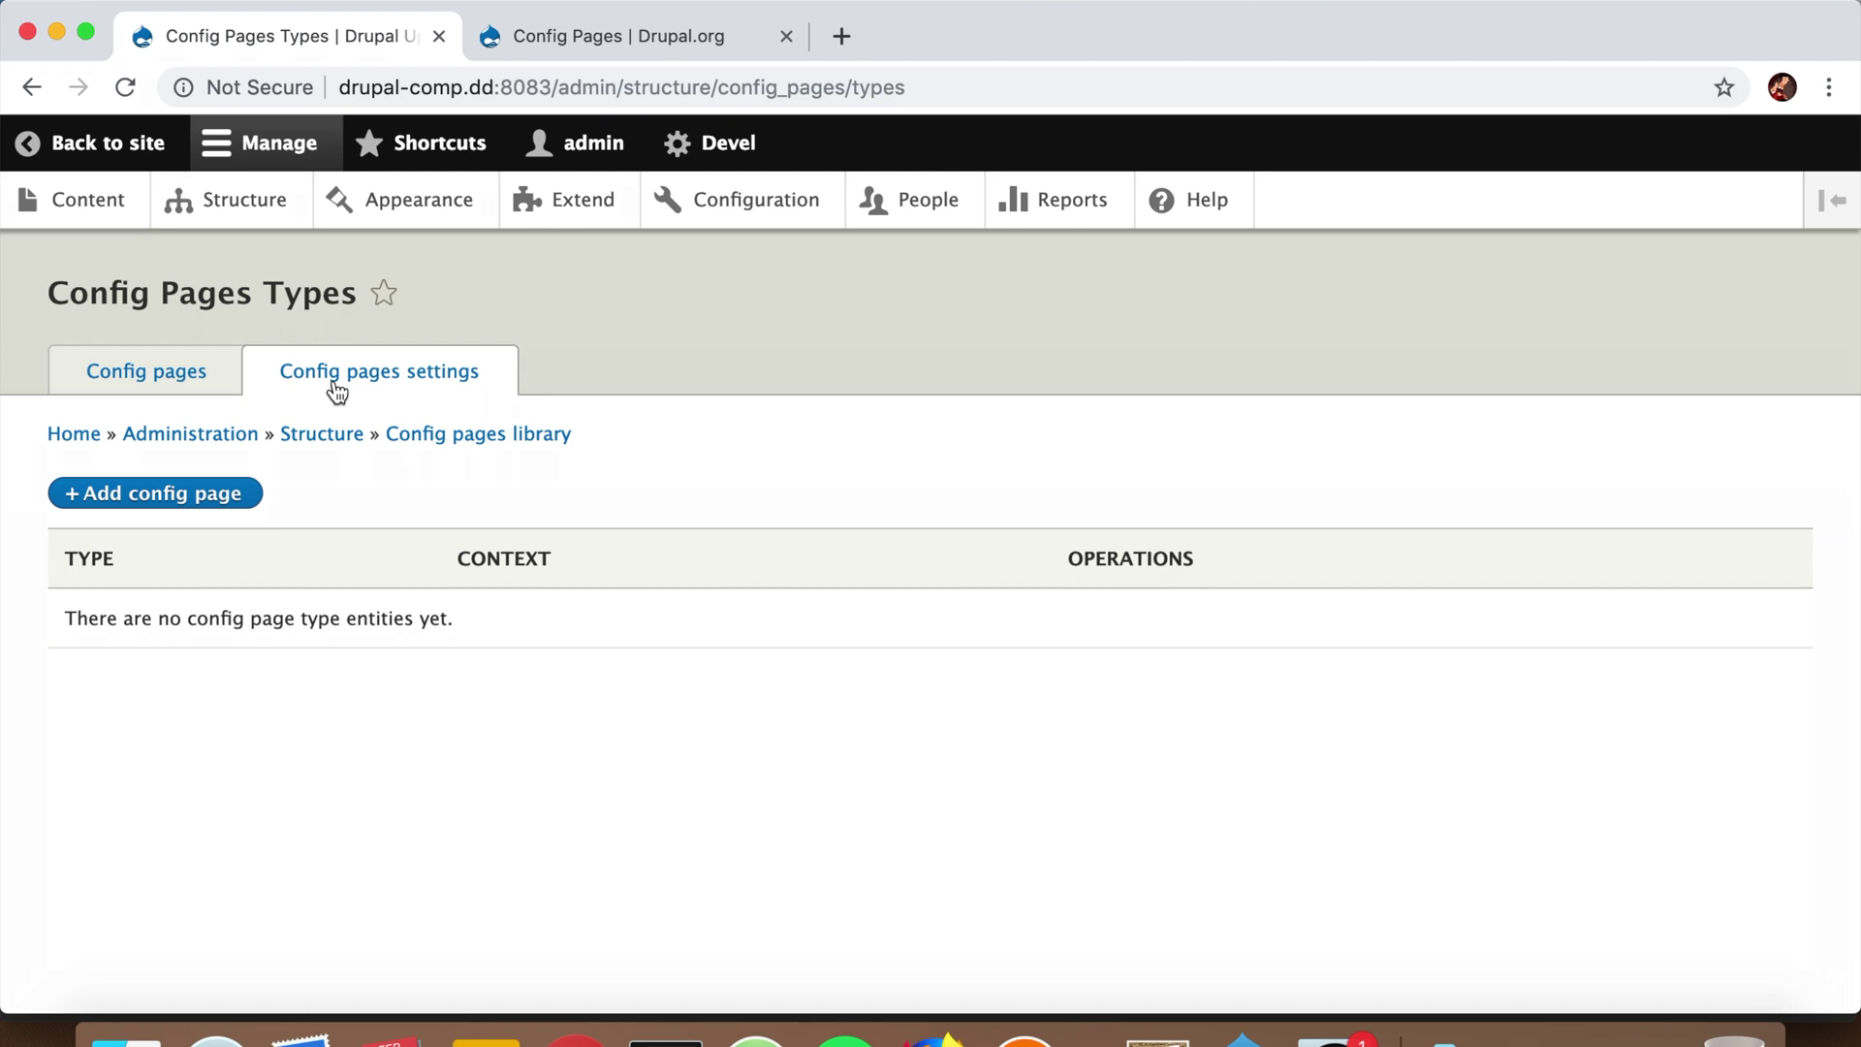
left_click(154, 495)
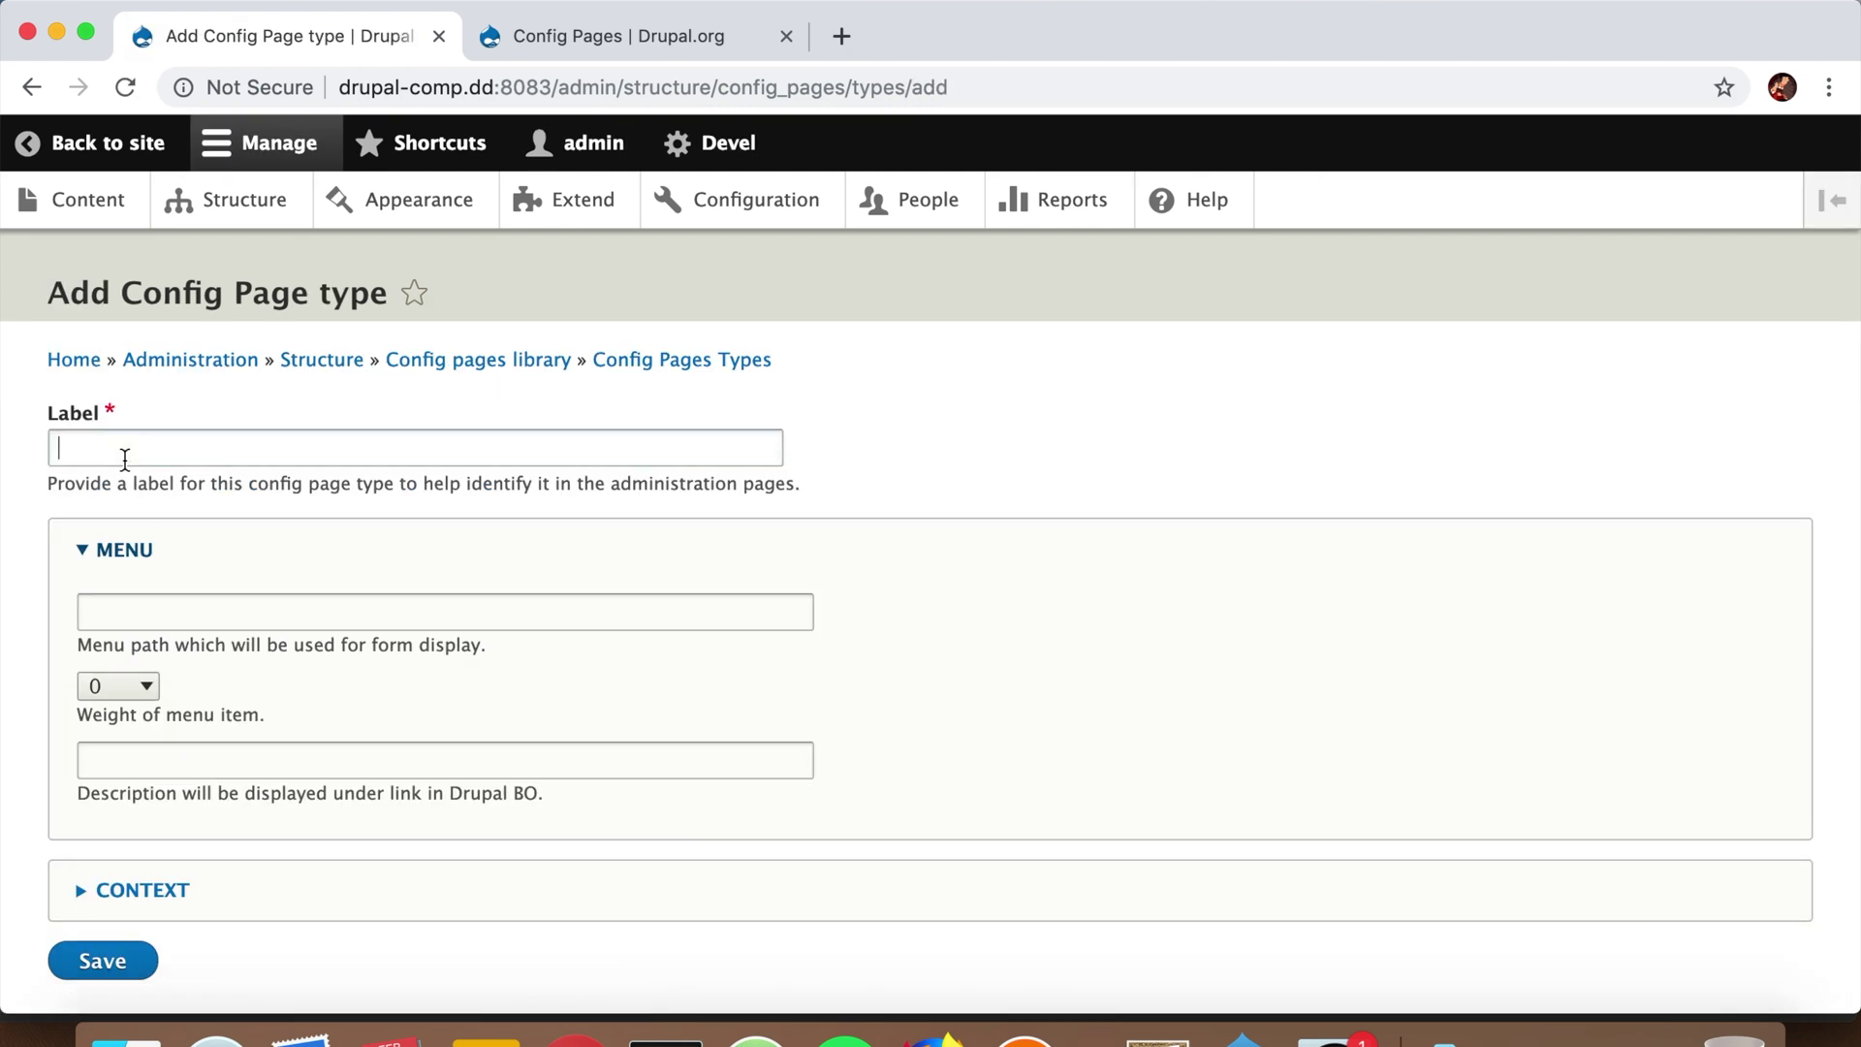
Step: Save a 'Custom config' page type with menu path /admin/custom_config and description 'Custom config'
type("Custo")
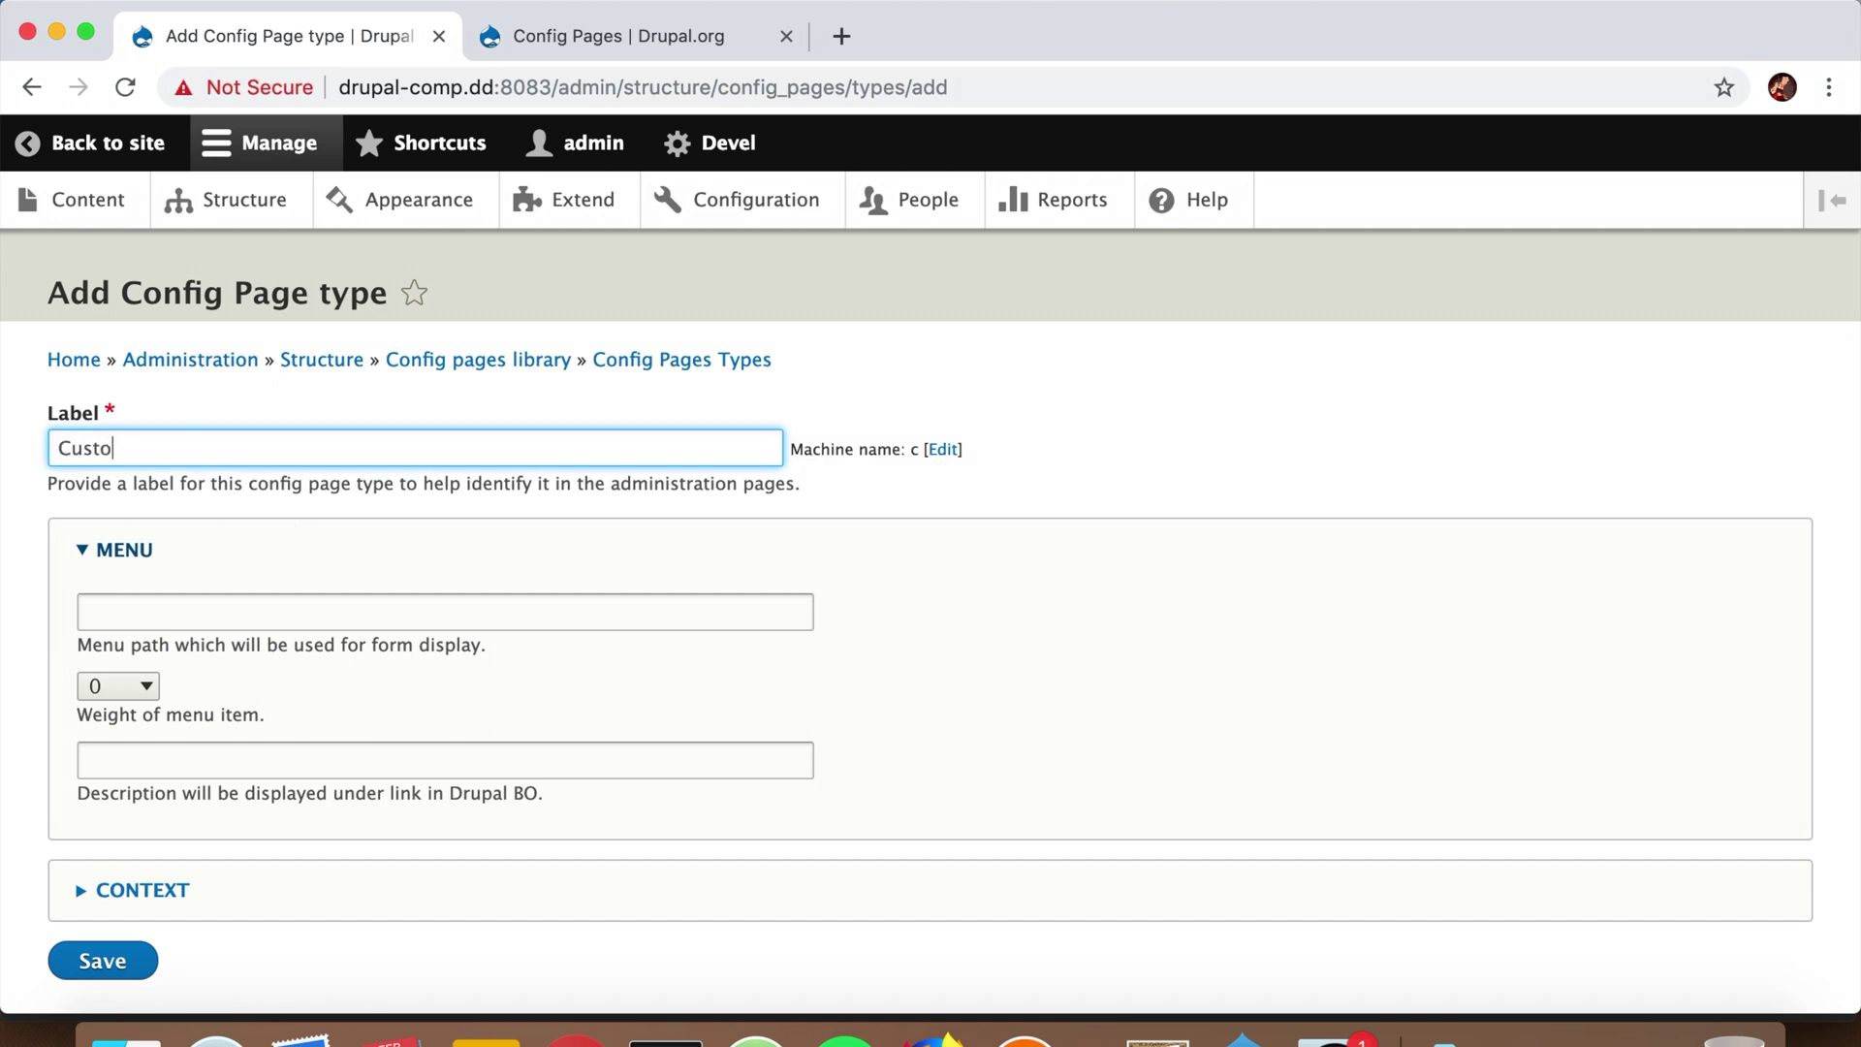
type("m config")
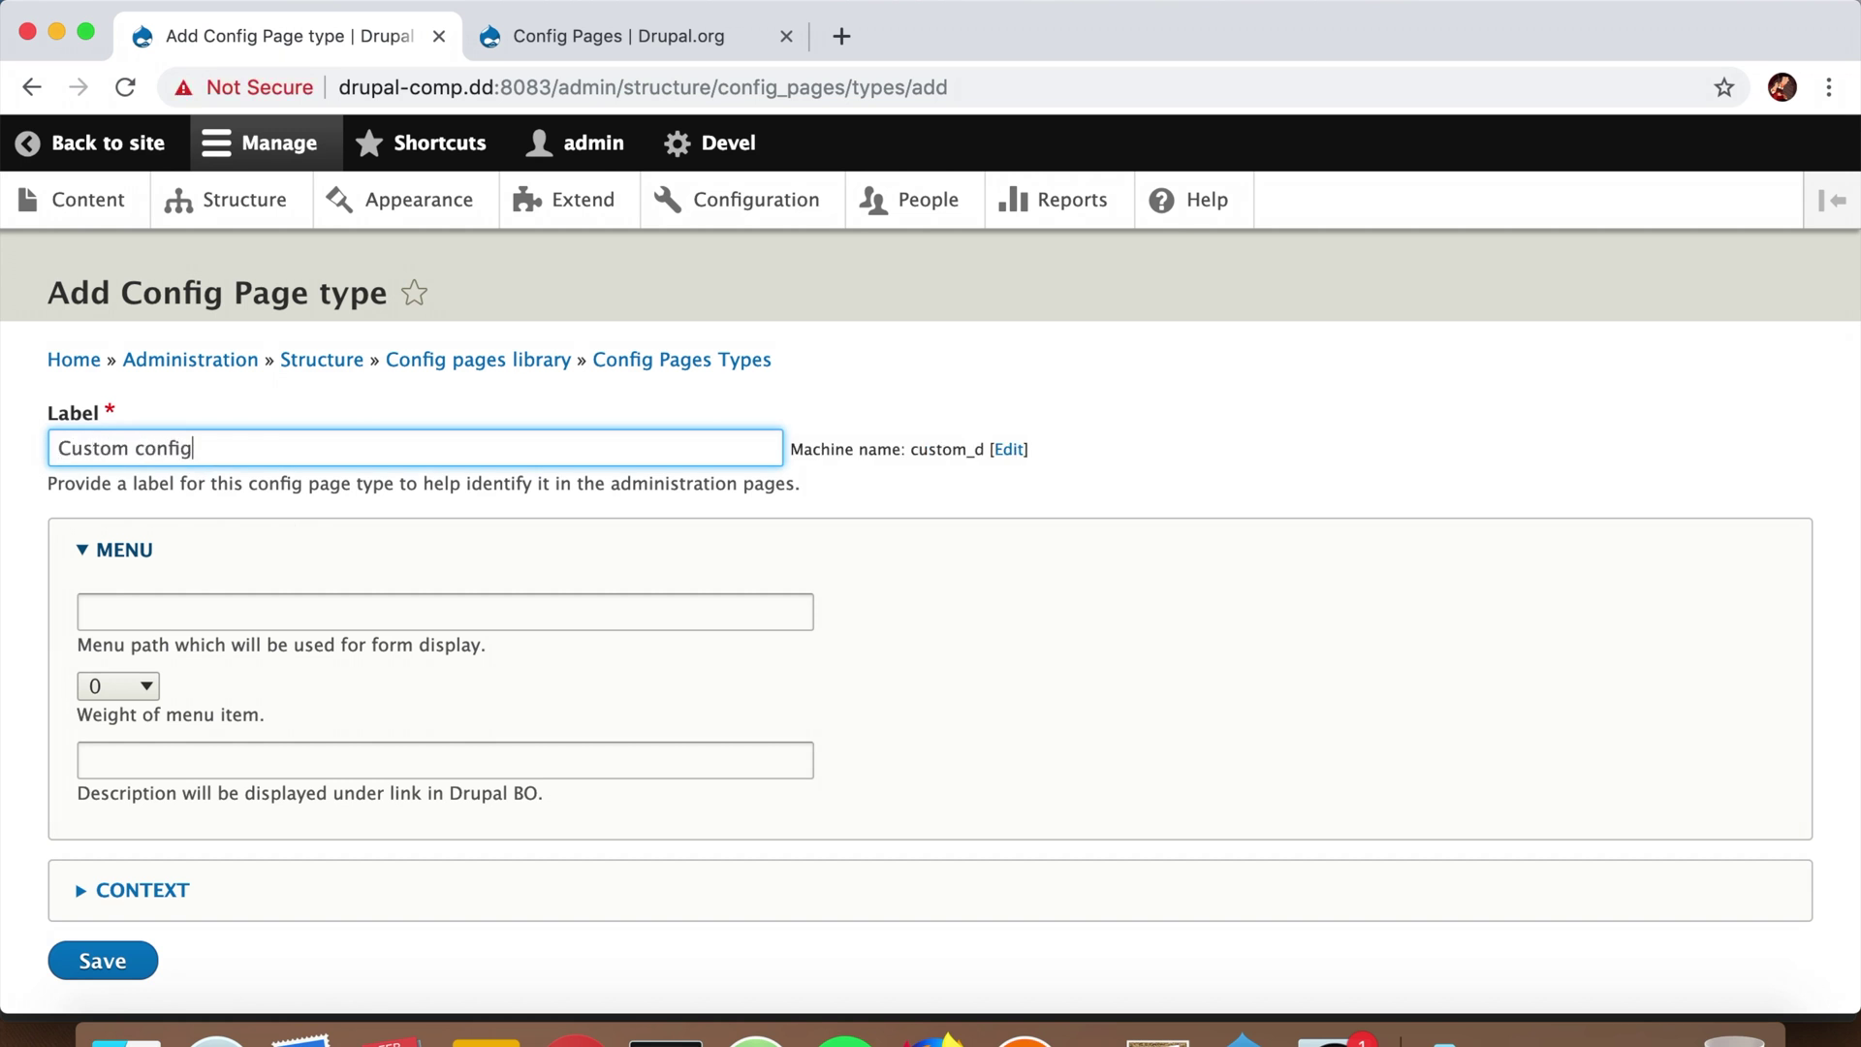
left_click(278, 619)
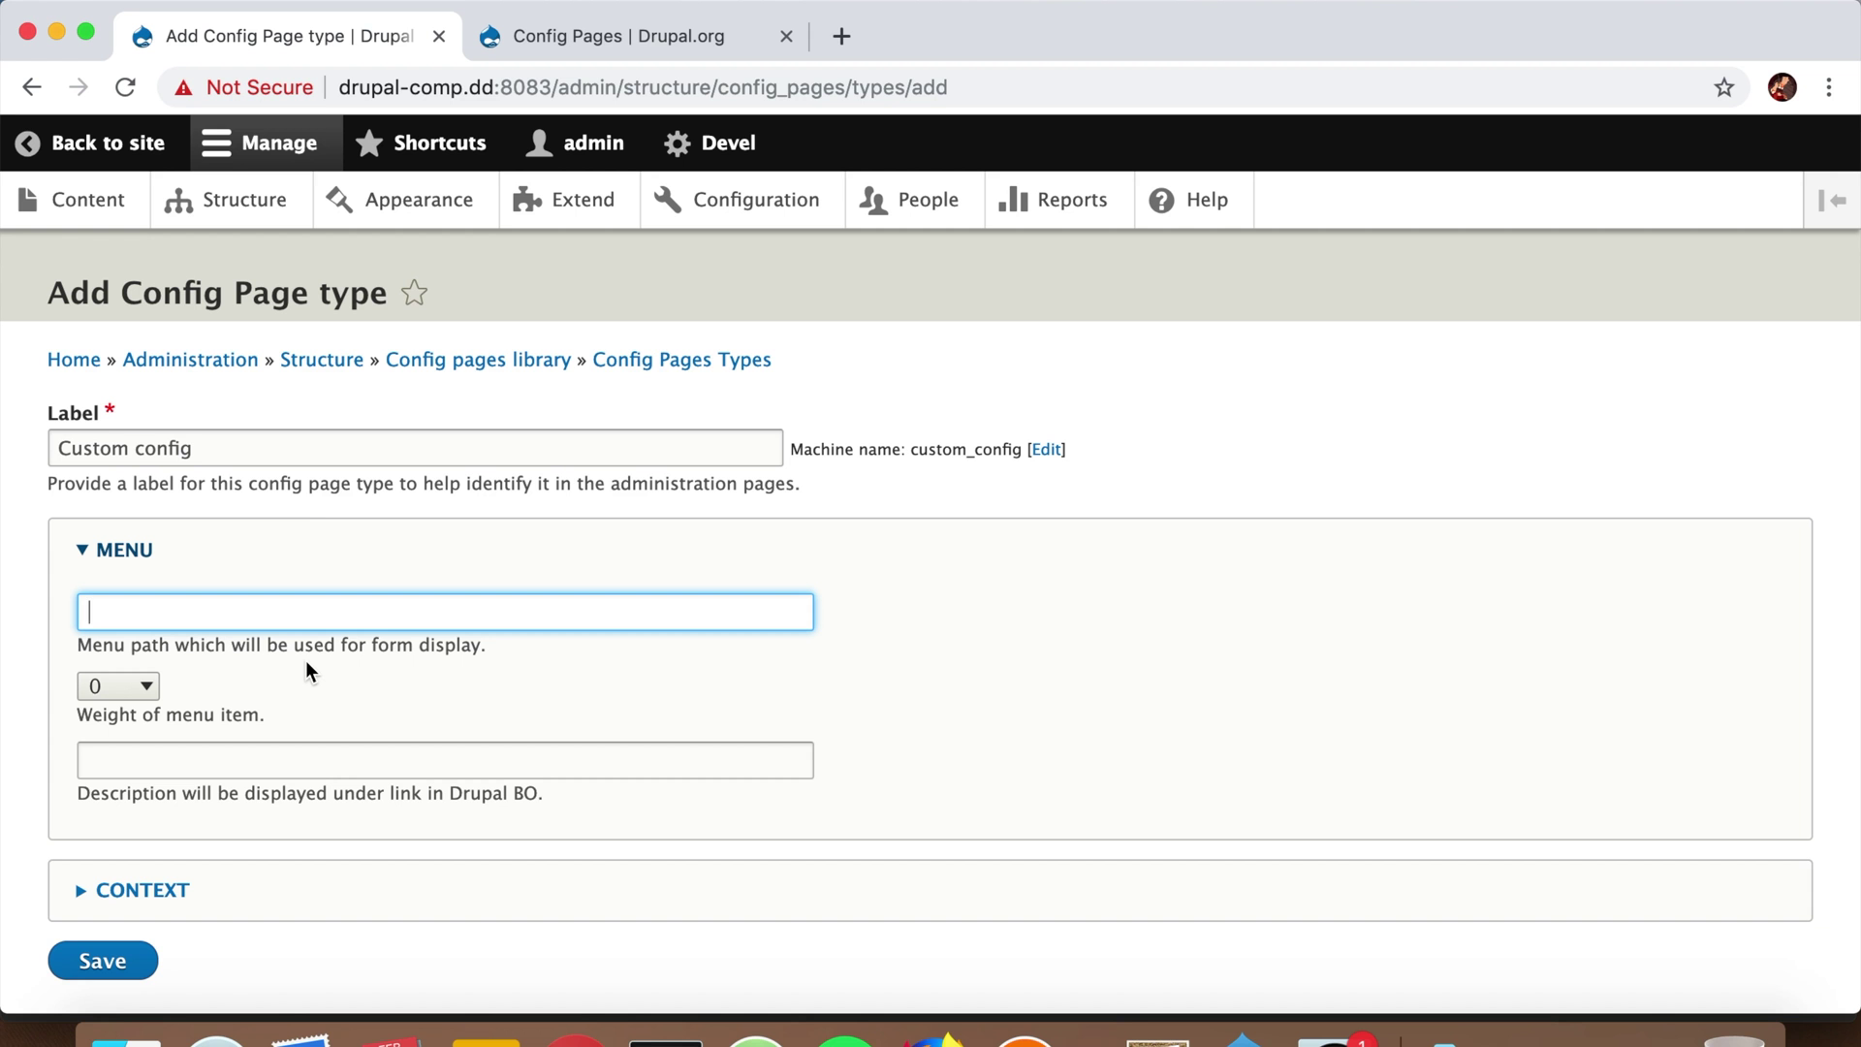
type("/")
type("admin")
type("/ci")
type("ust")
type("om_confi")
type("g")
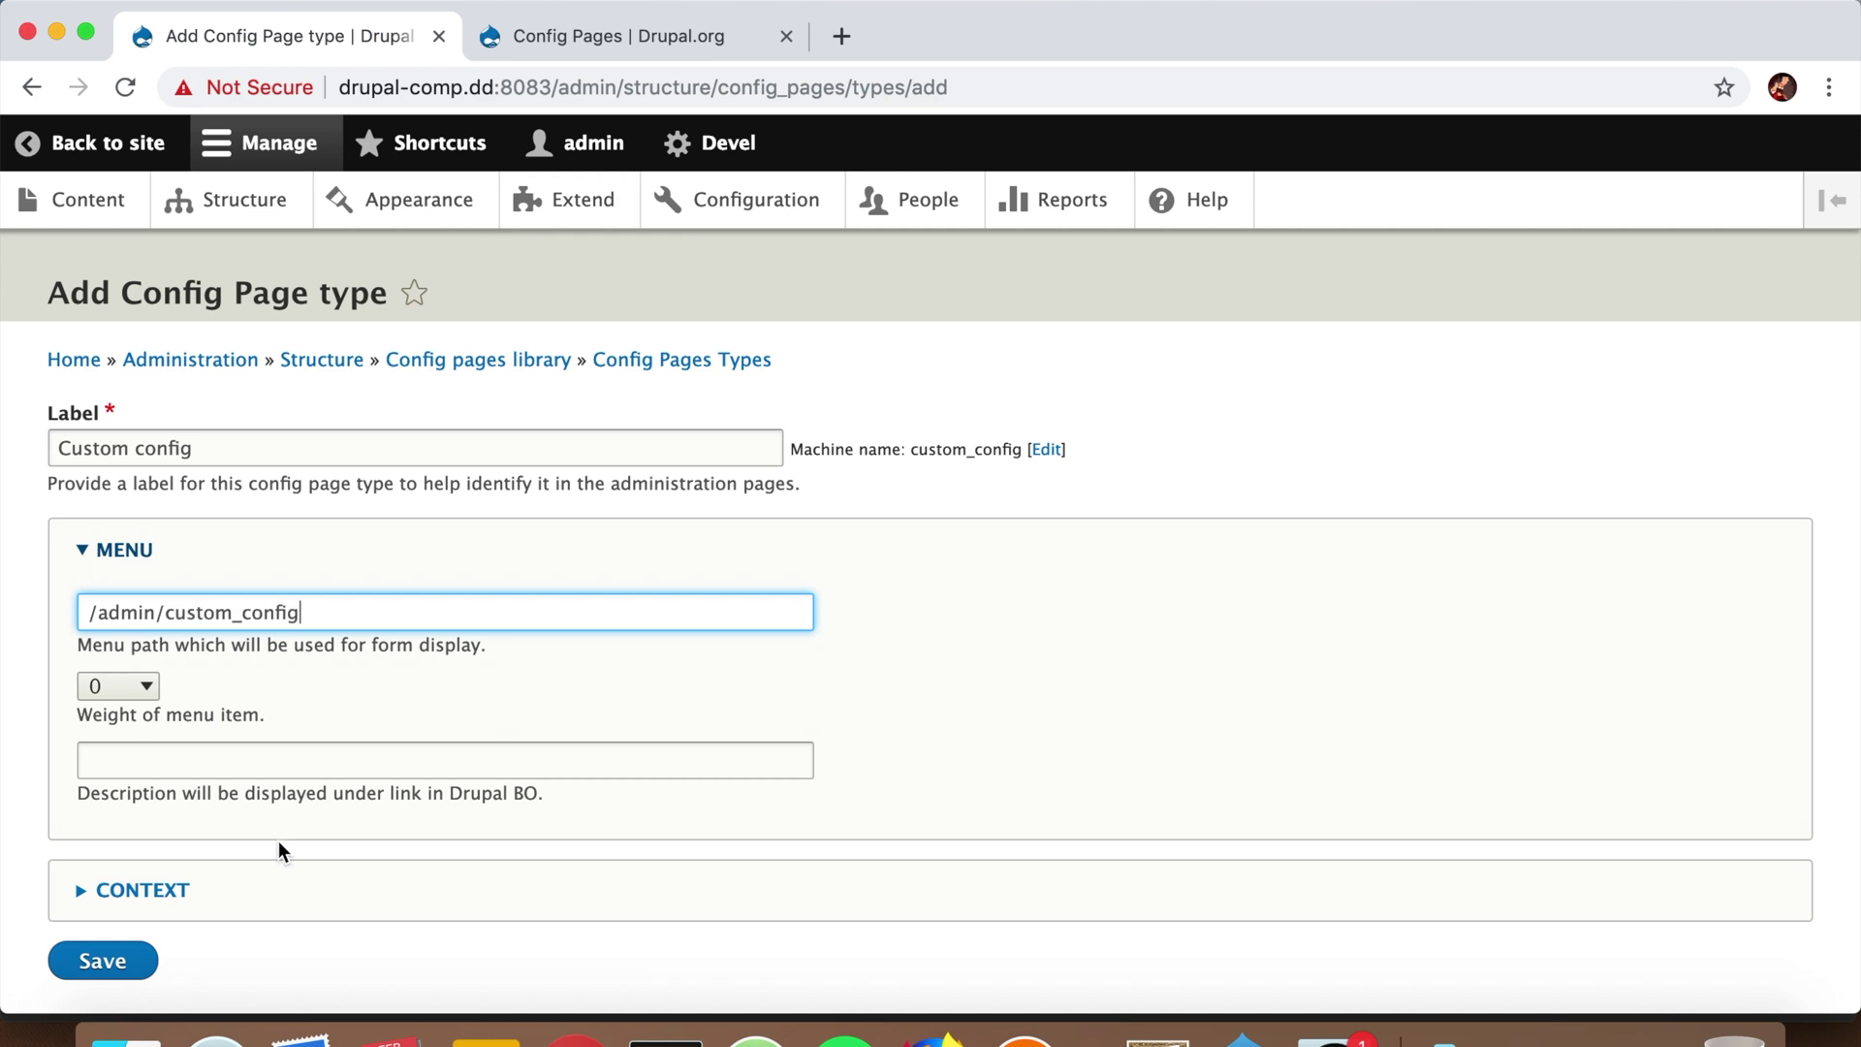
left_click(193, 762)
type("Cust")
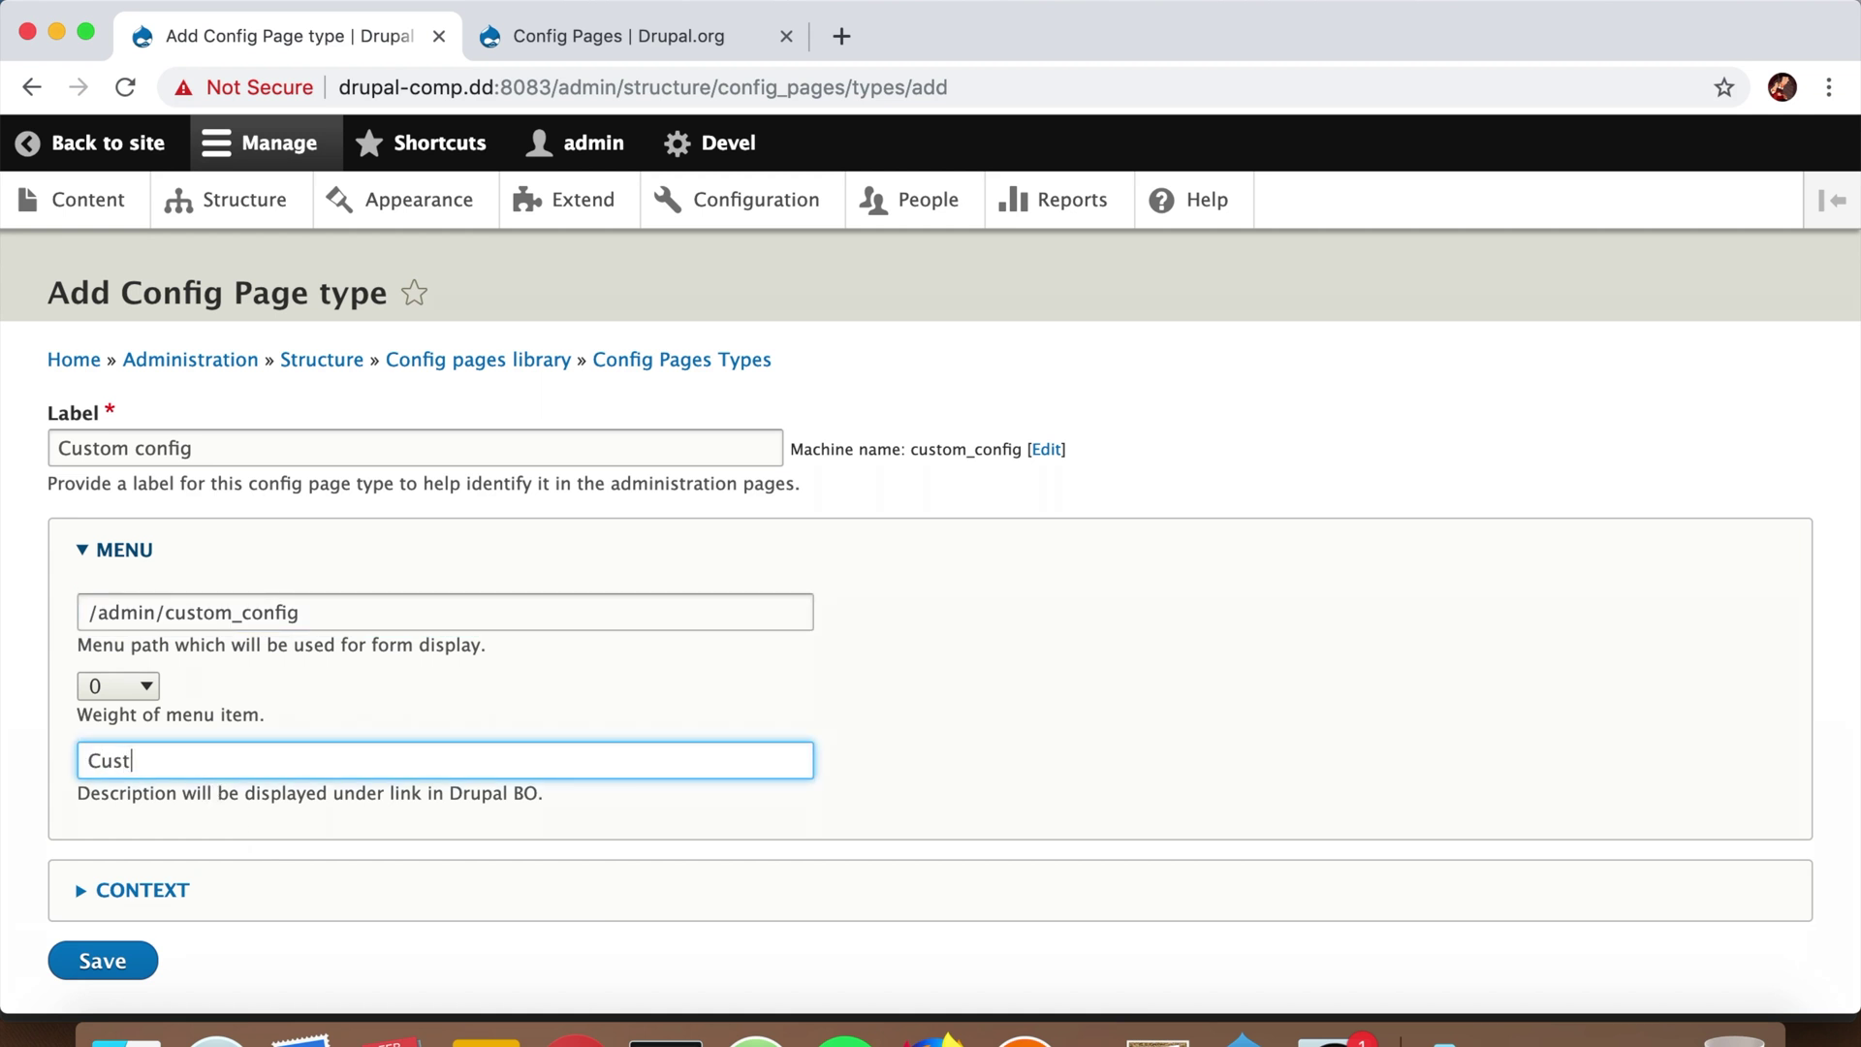
type("om conif")
key("BackSpace")
key("BackSpace")
type("fig")
left_click(117, 972)
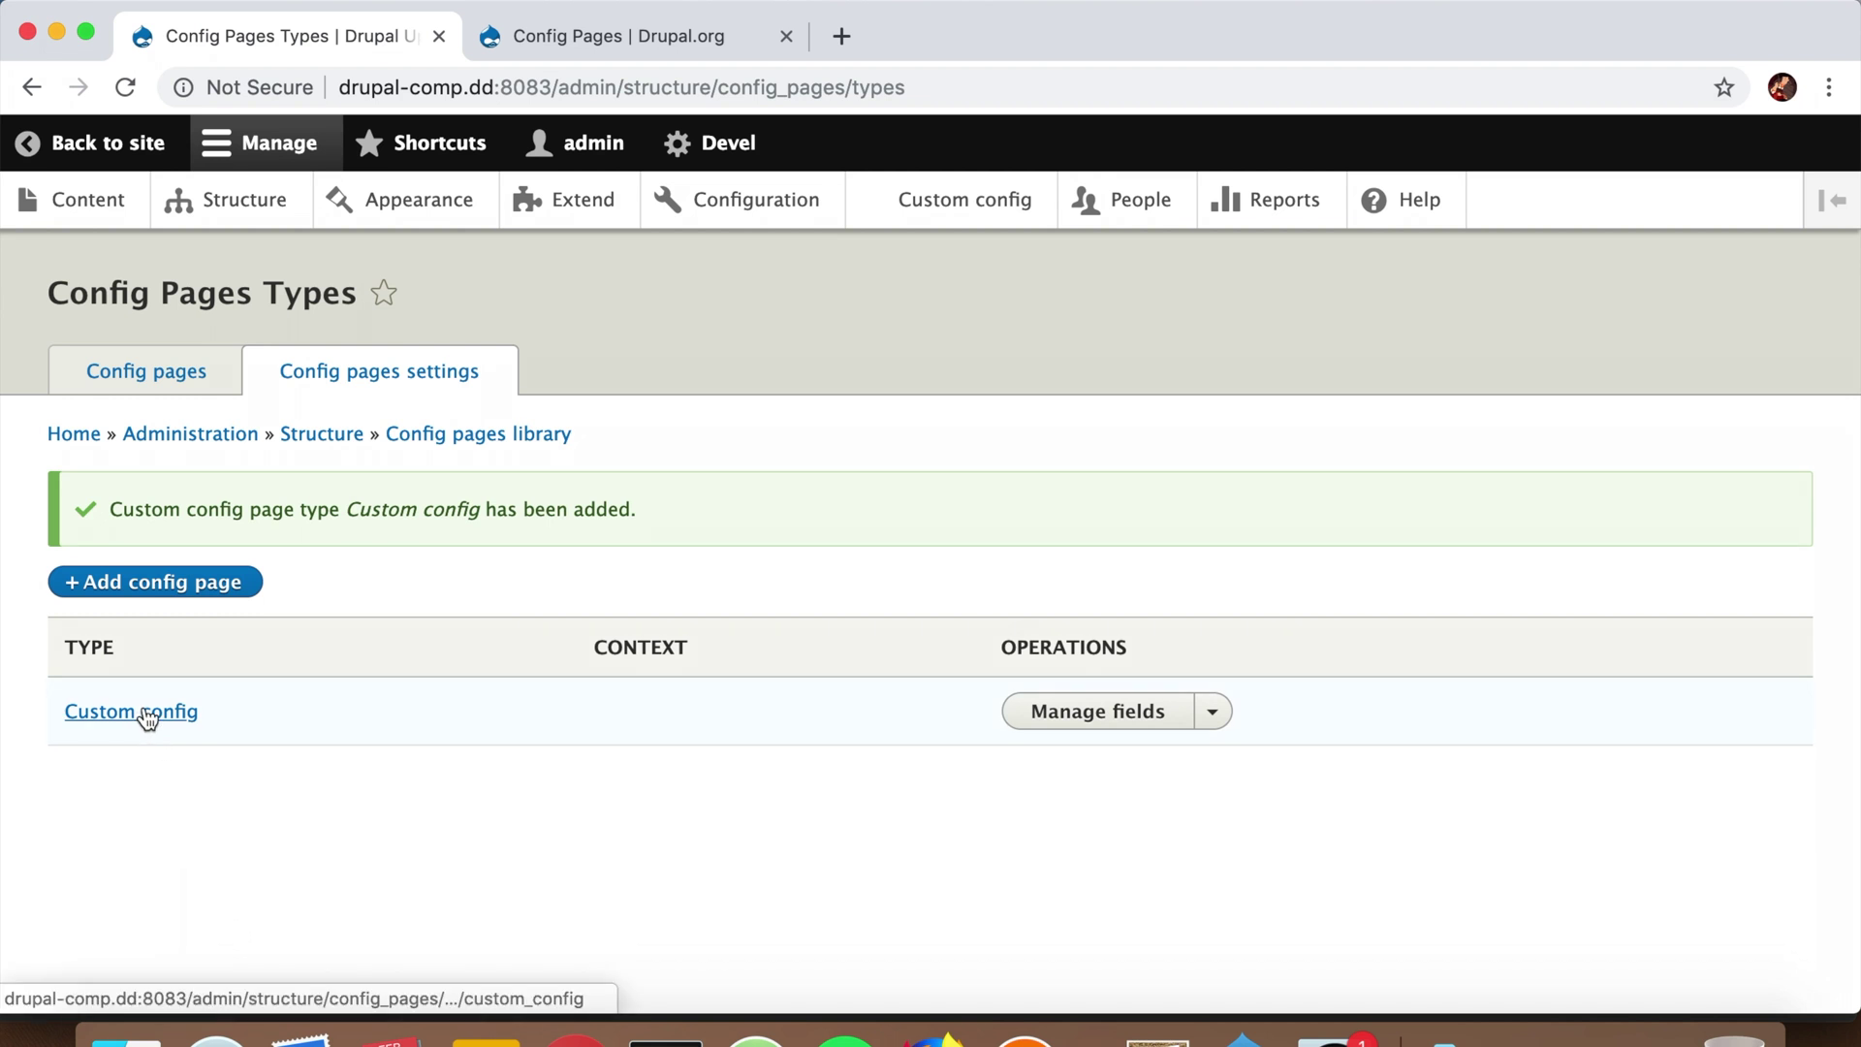
Step: Add a Text (plain) field labelled 'Footer title' (field_footer_title) to Custom config with default settings
left_click(1093, 729)
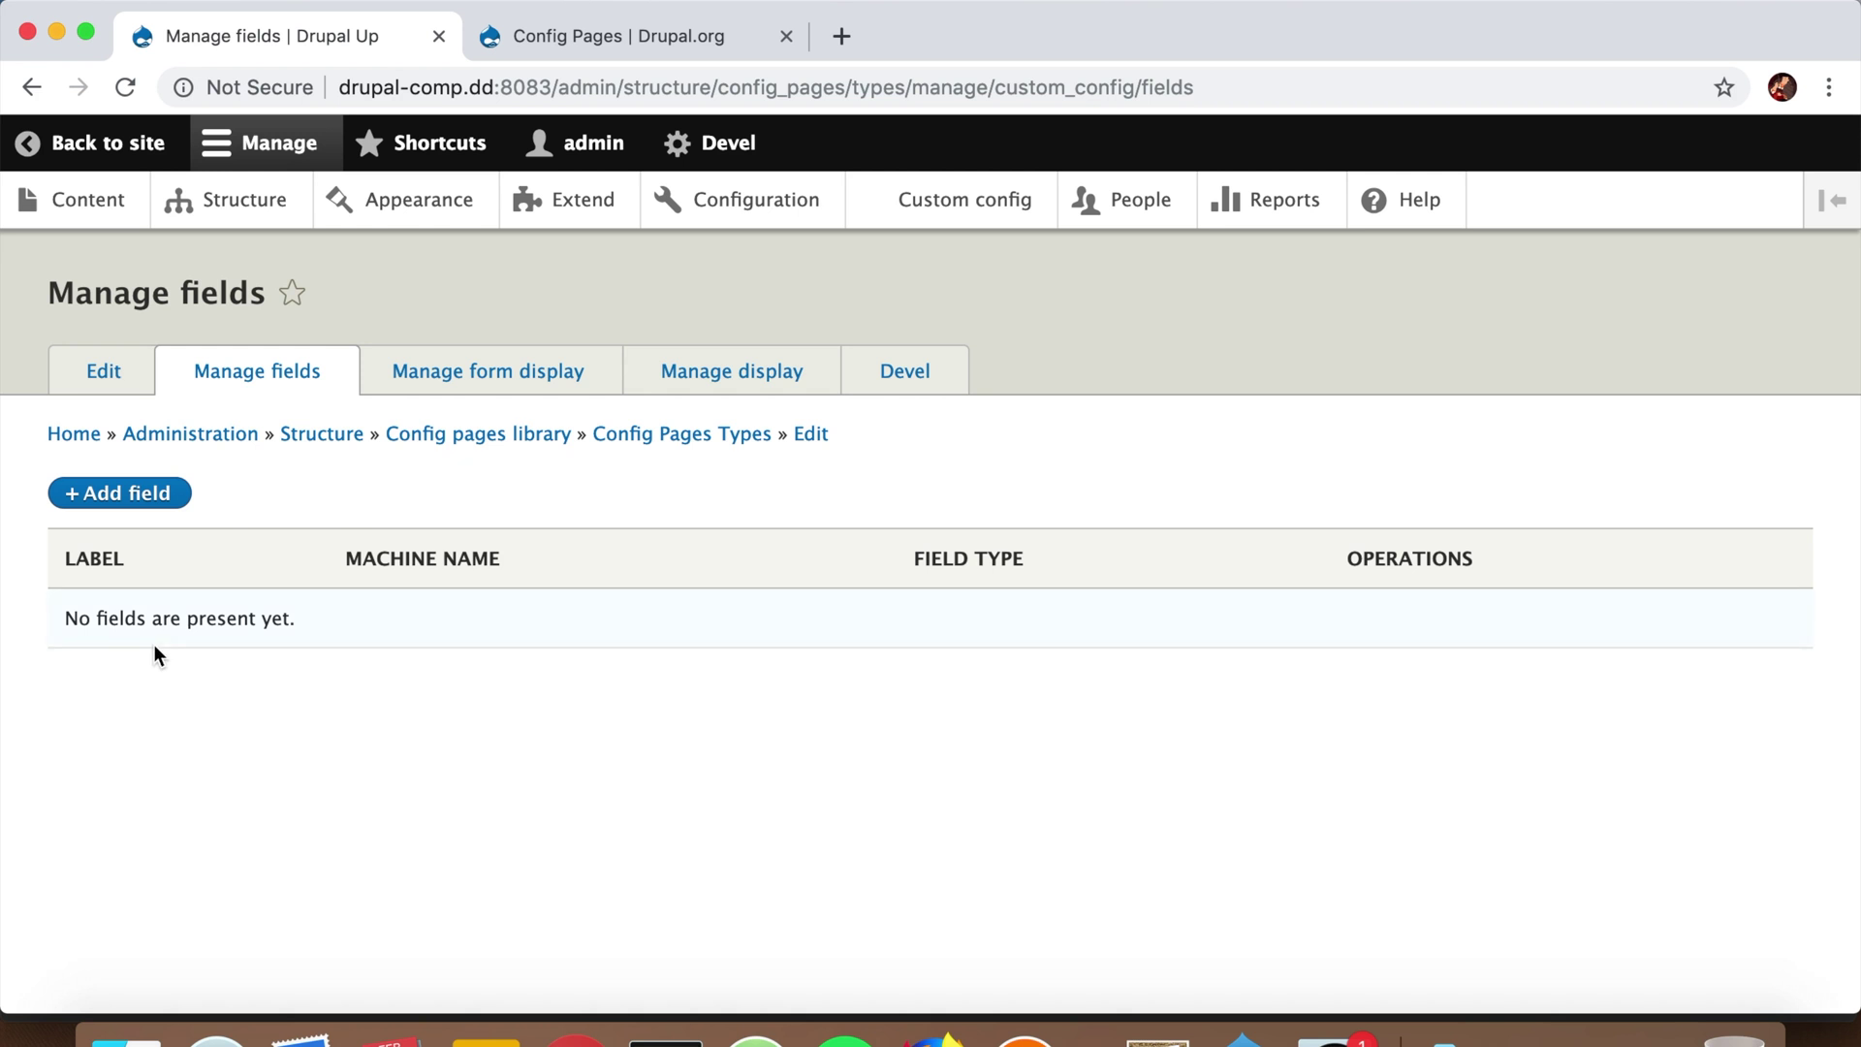
left_click(148, 492)
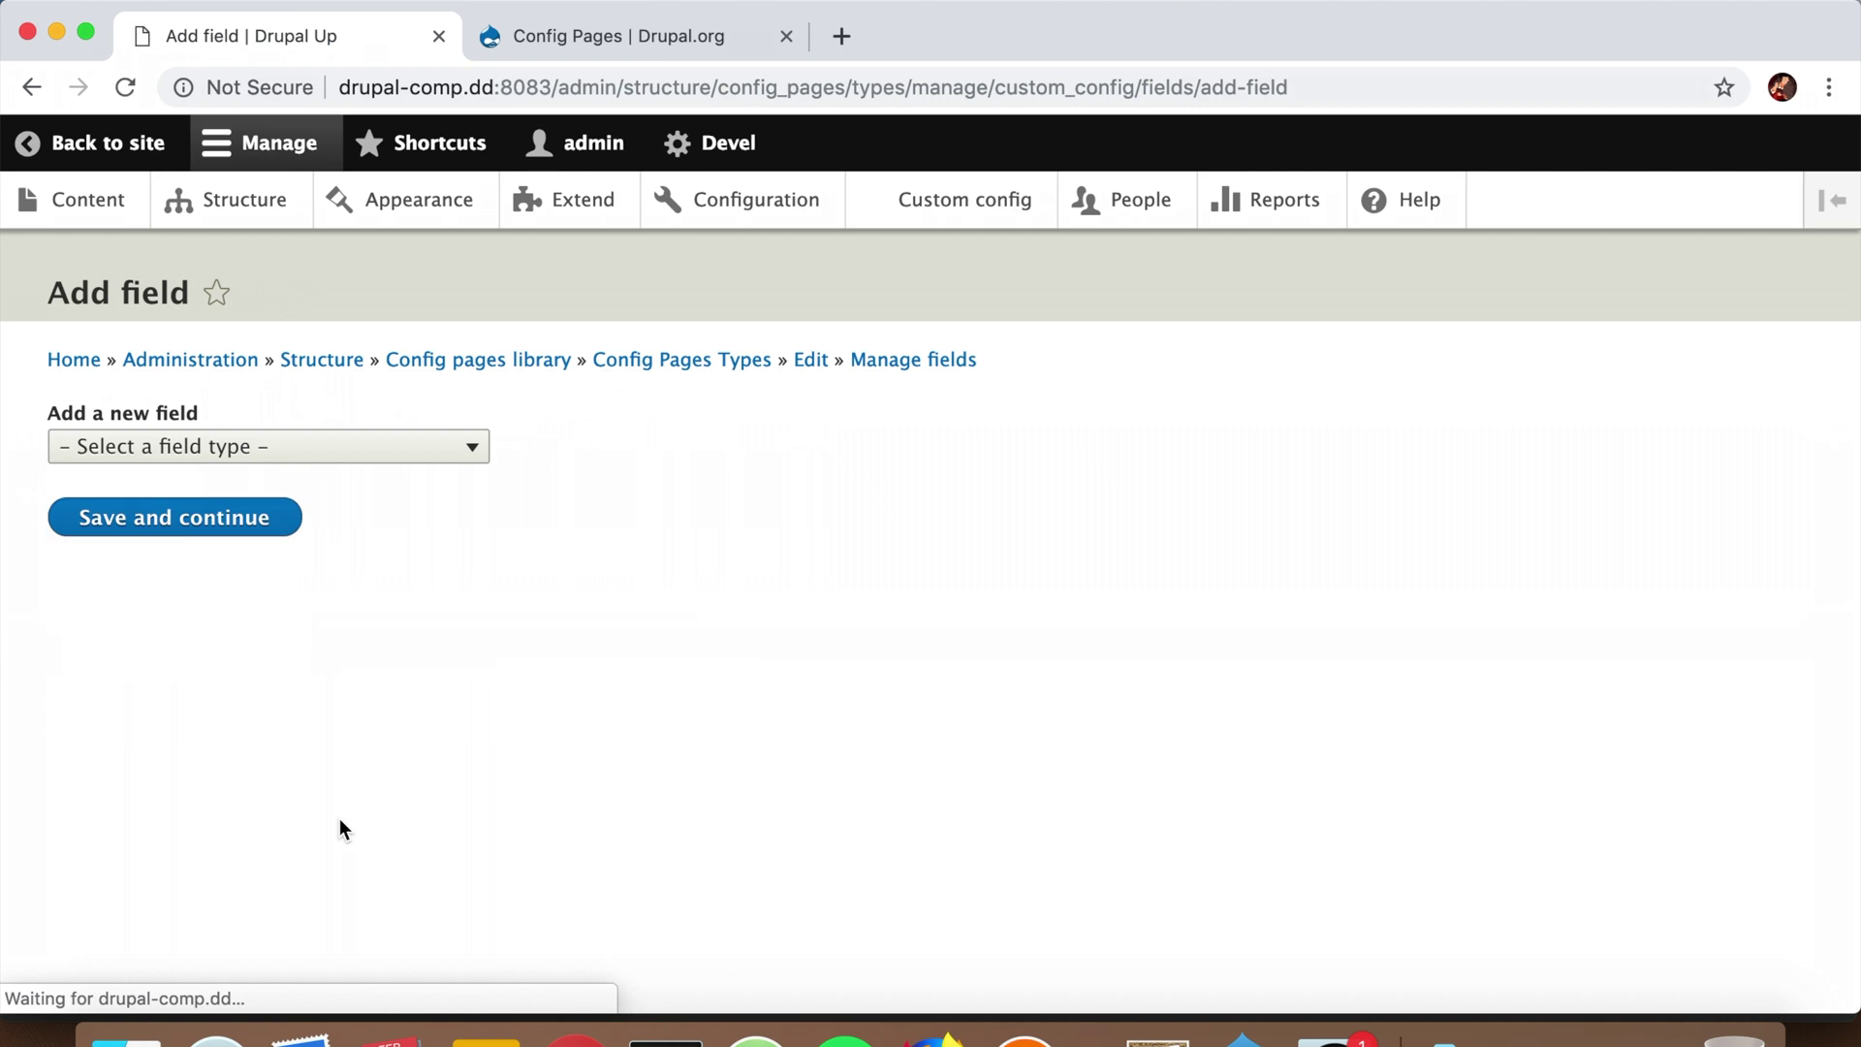
left_click(238, 448)
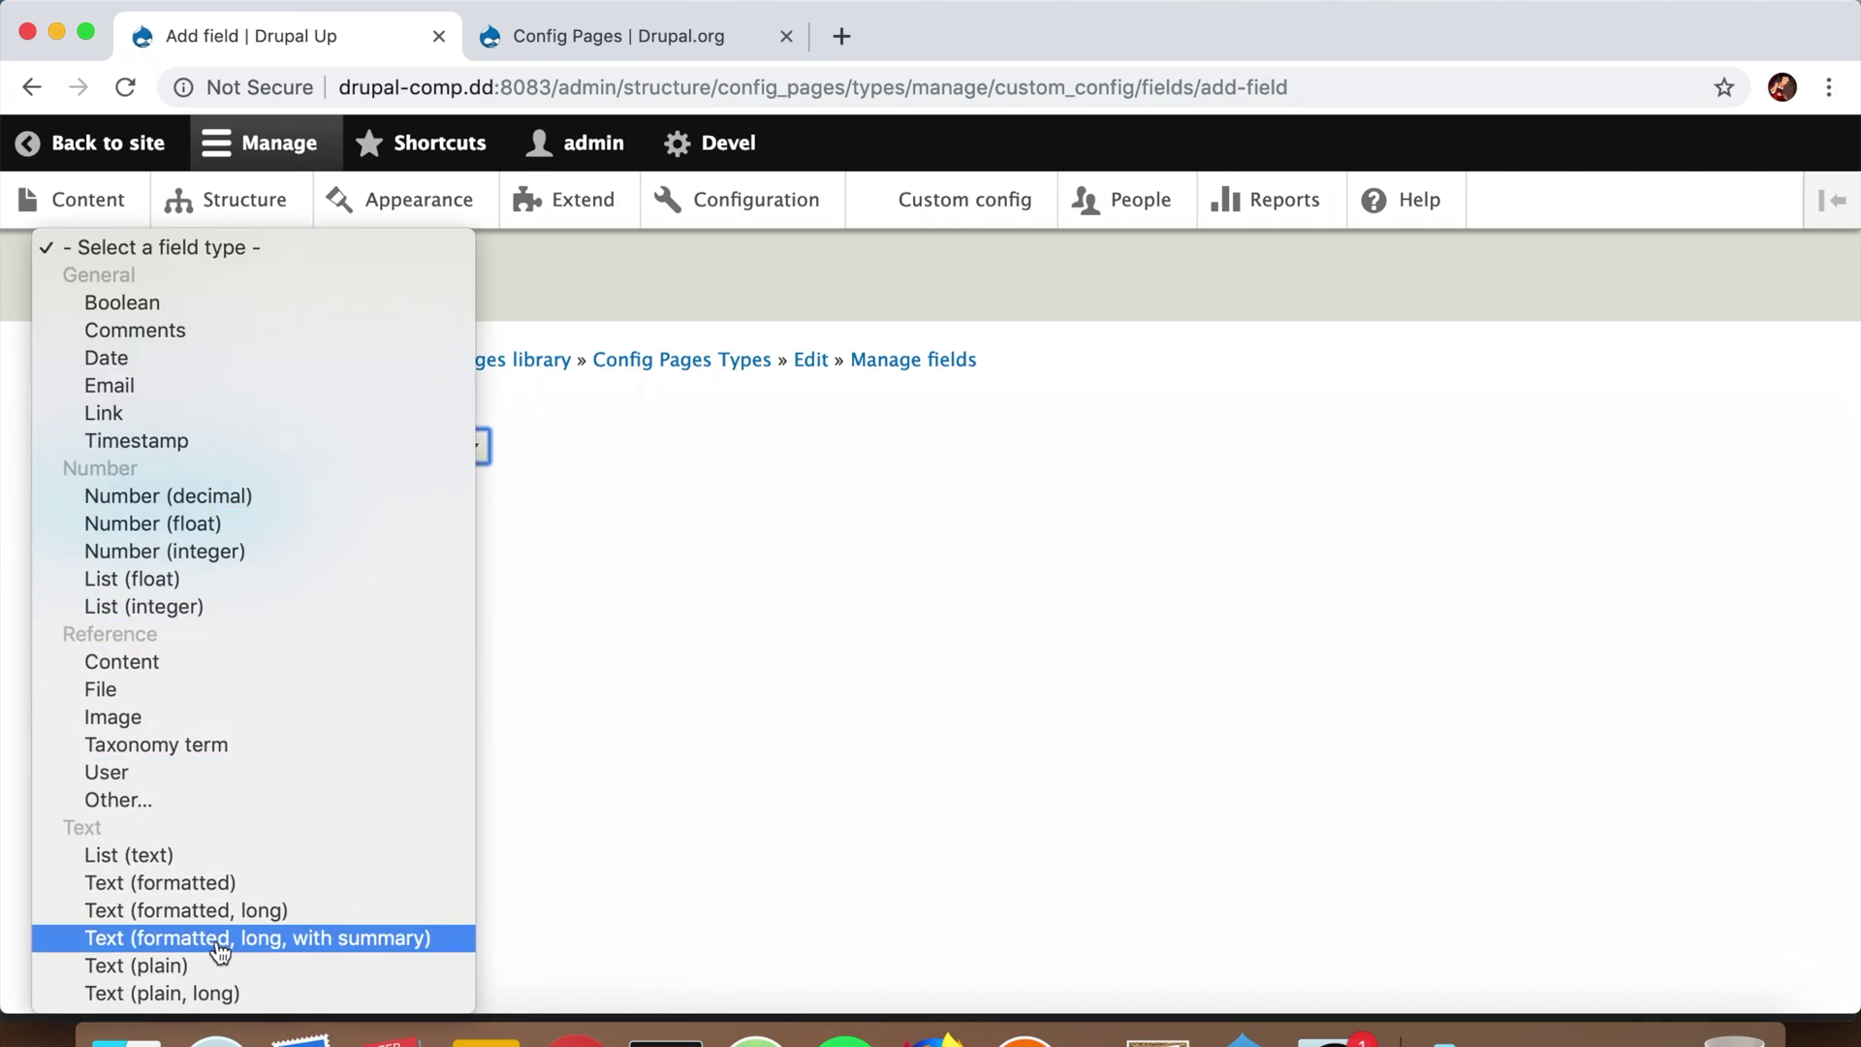
left_click(203, 968)
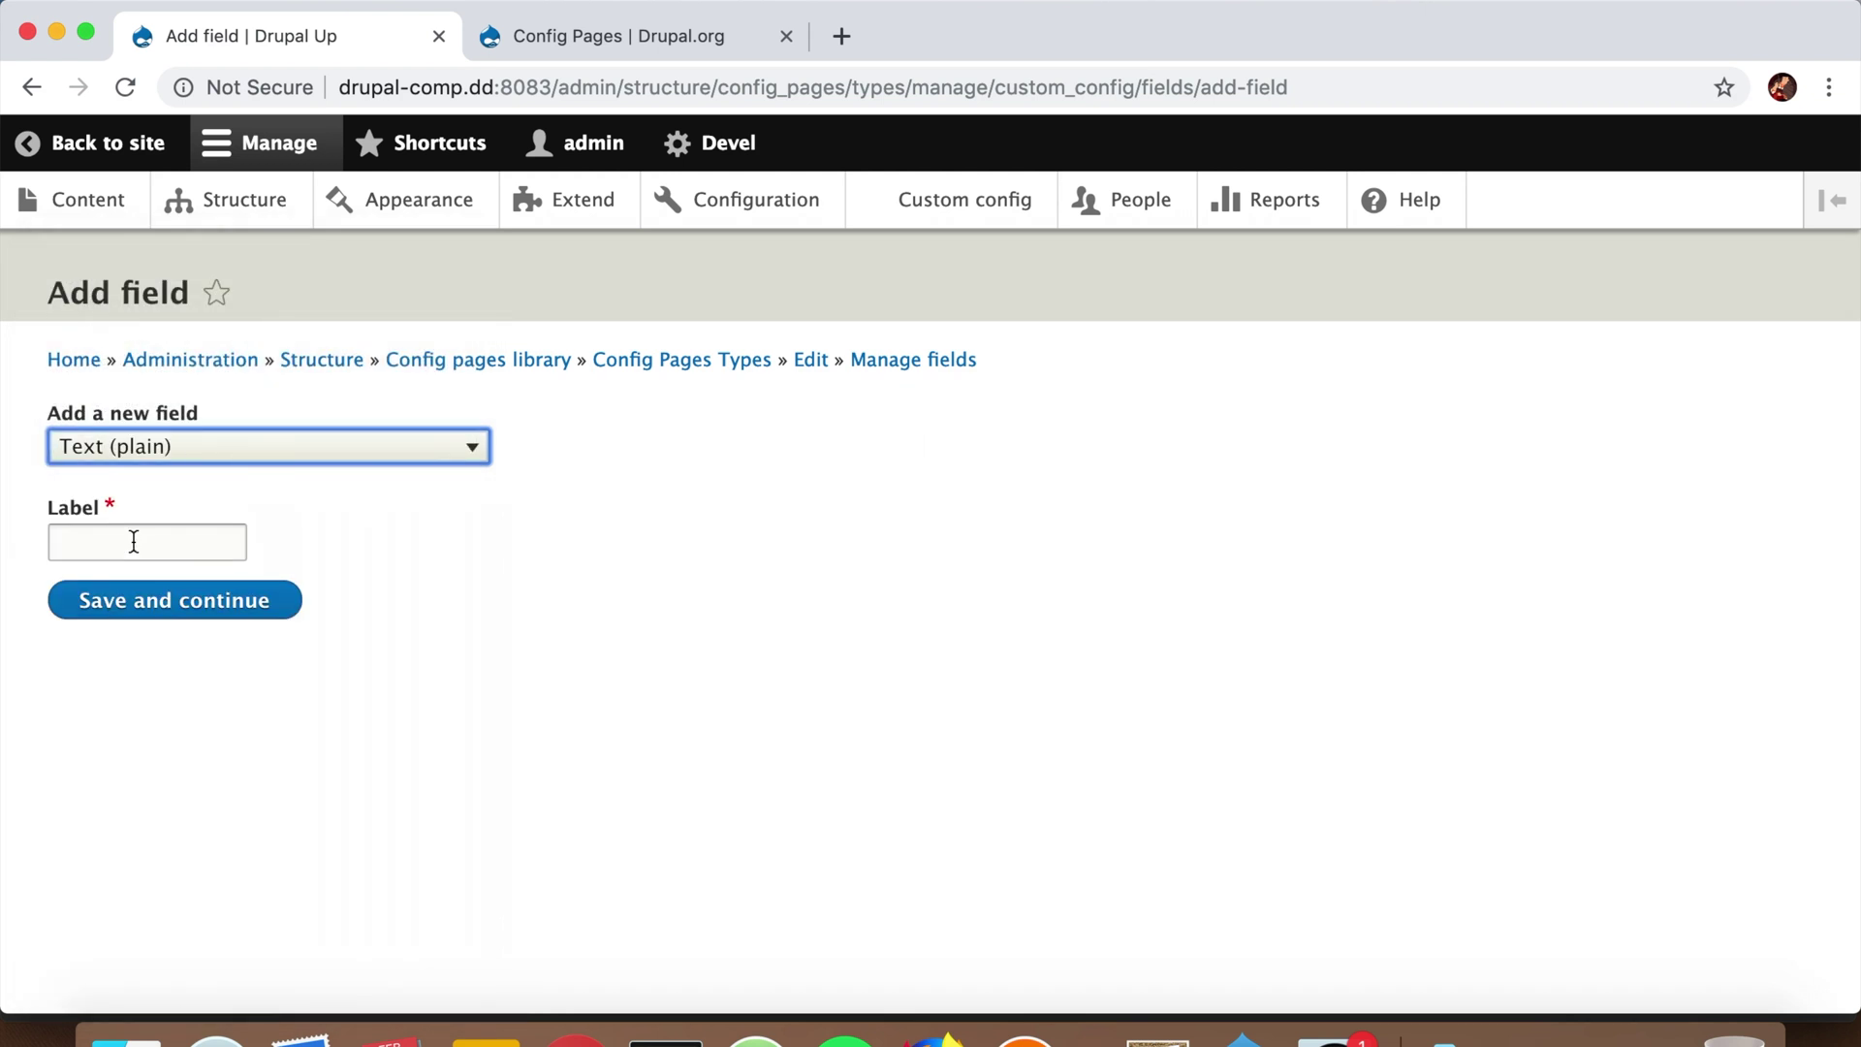
left_click(134, 541)
type("Foo")
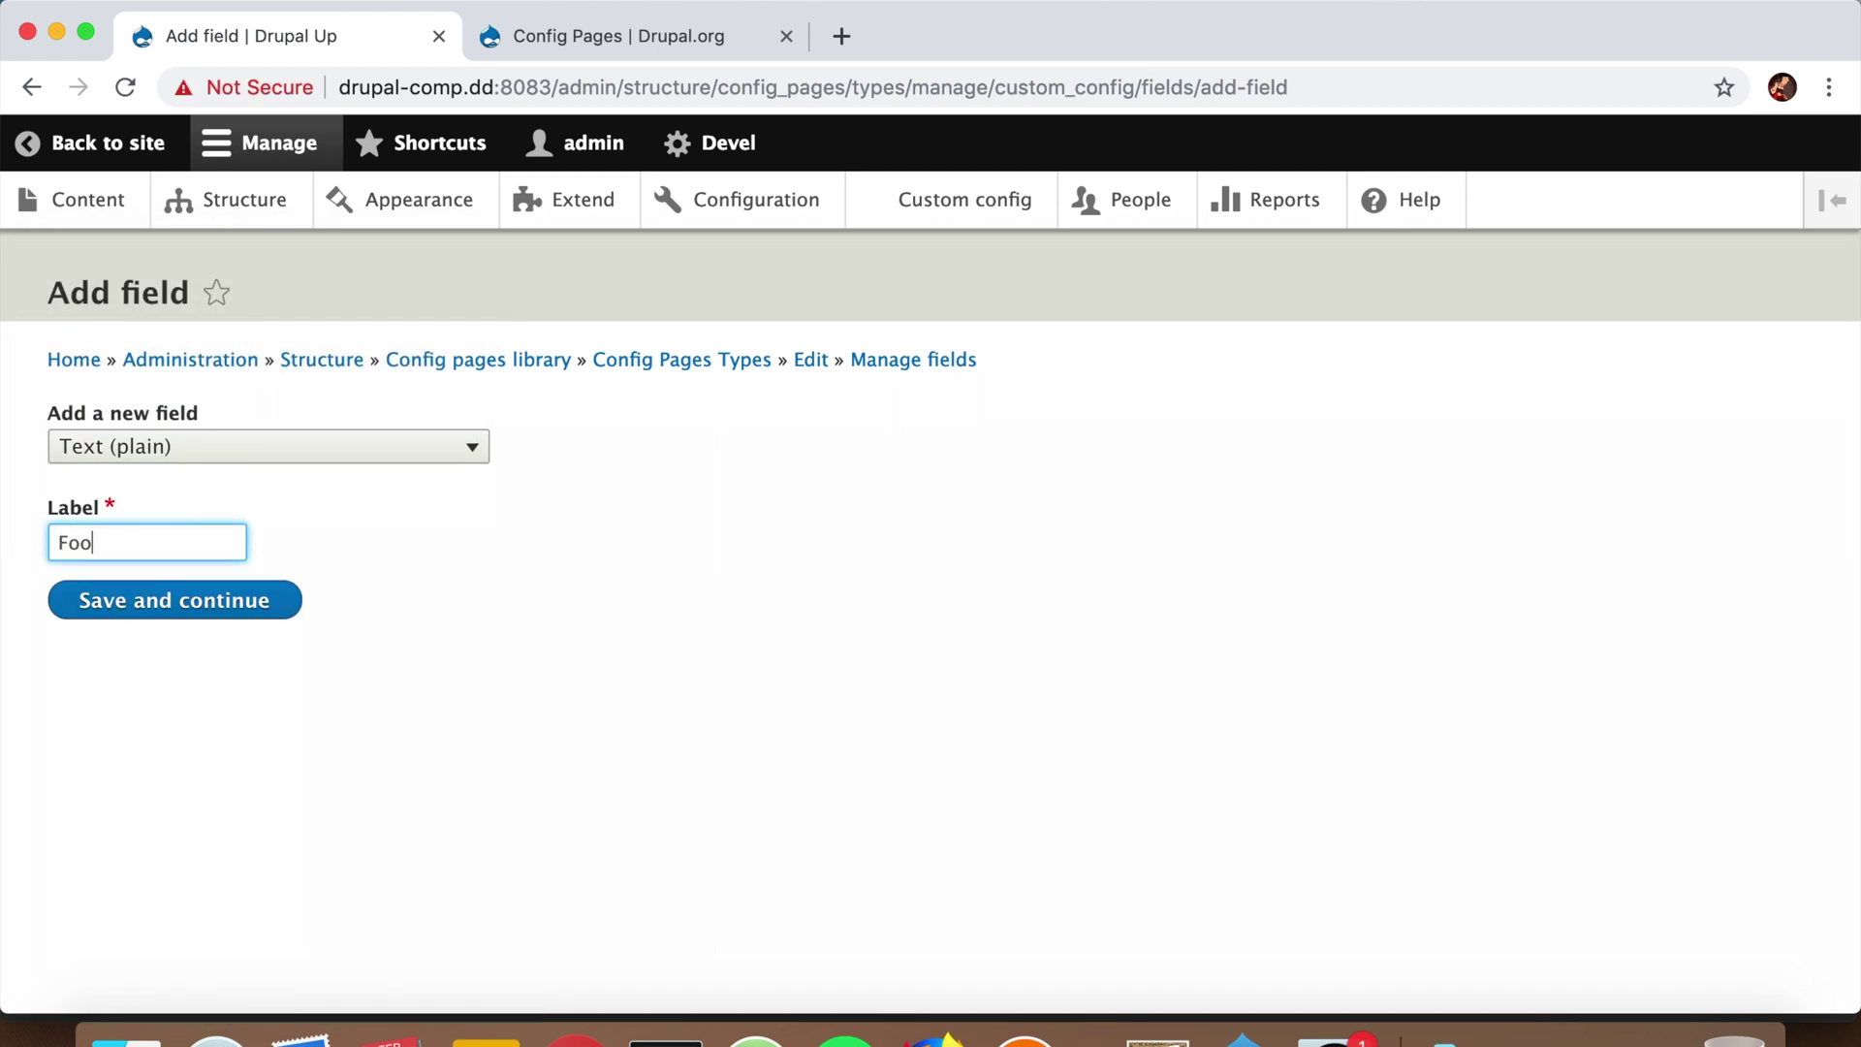
type("ter title")
left_click(187, 599)
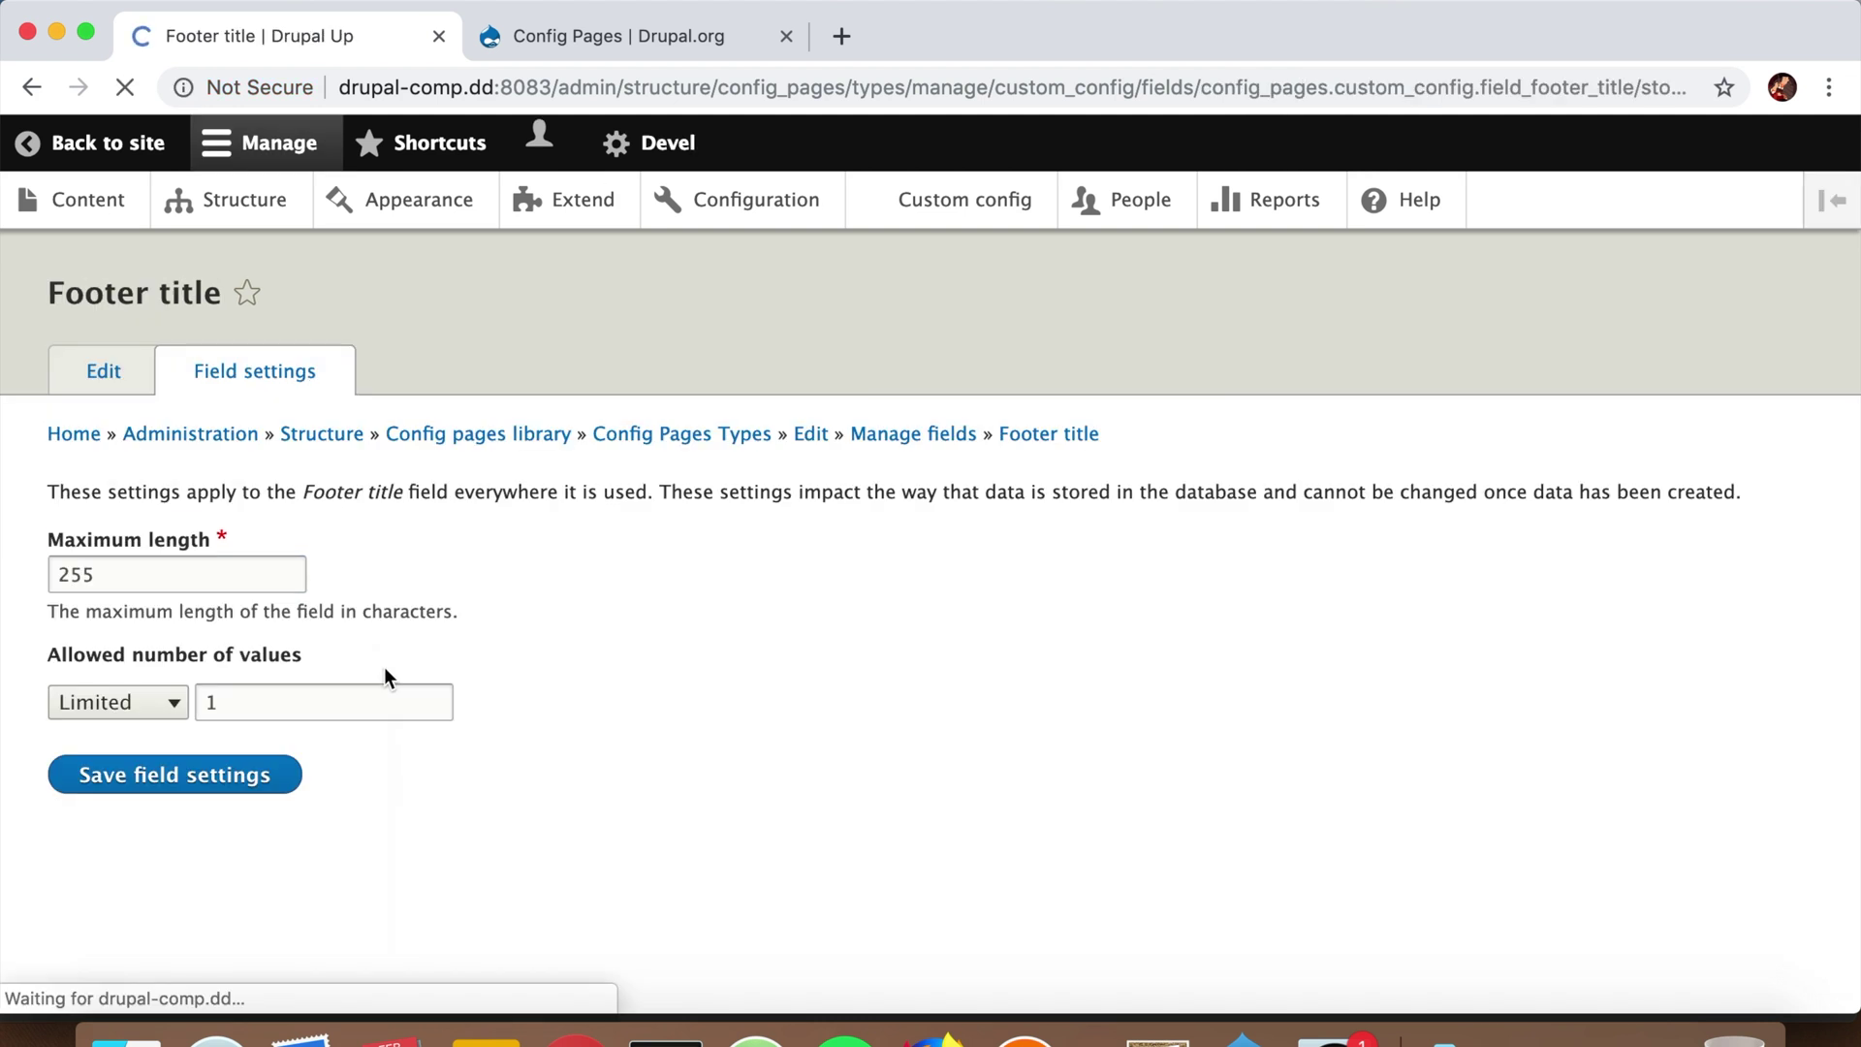
left_click(221, 775)
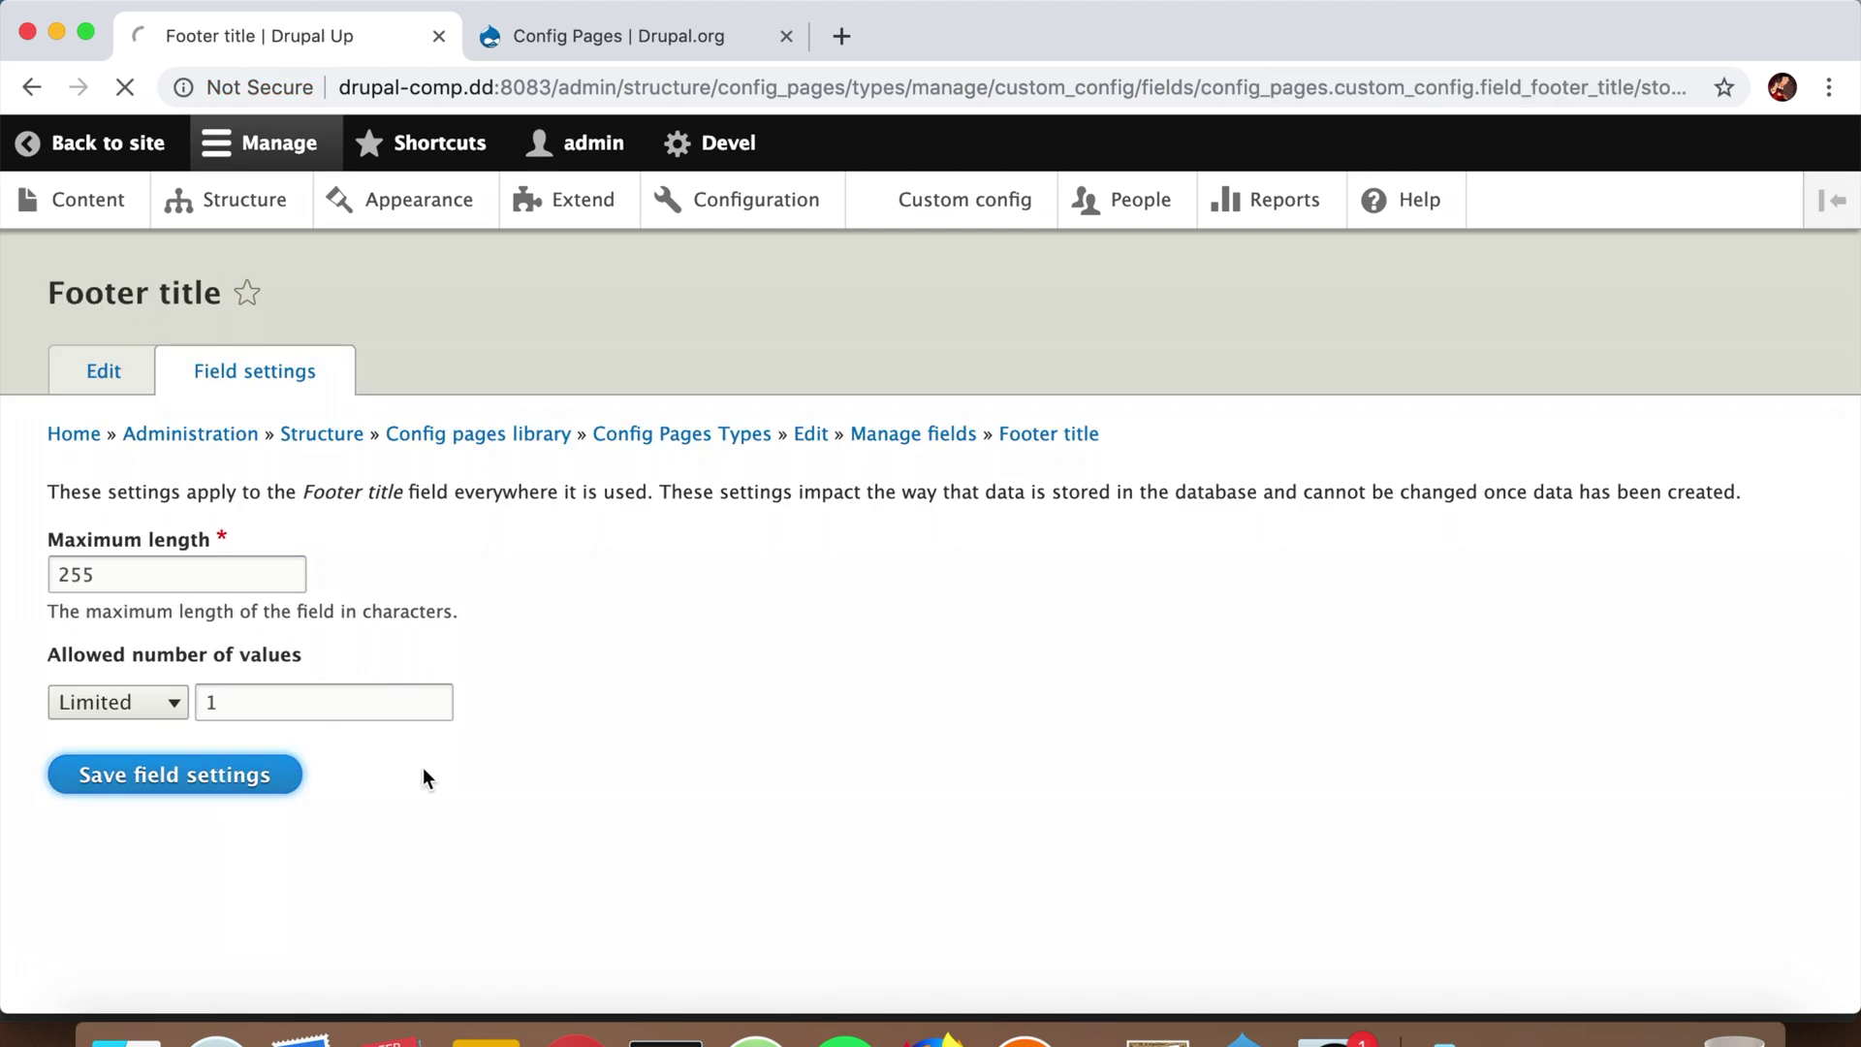
scroll(423, 775, "down", 5)
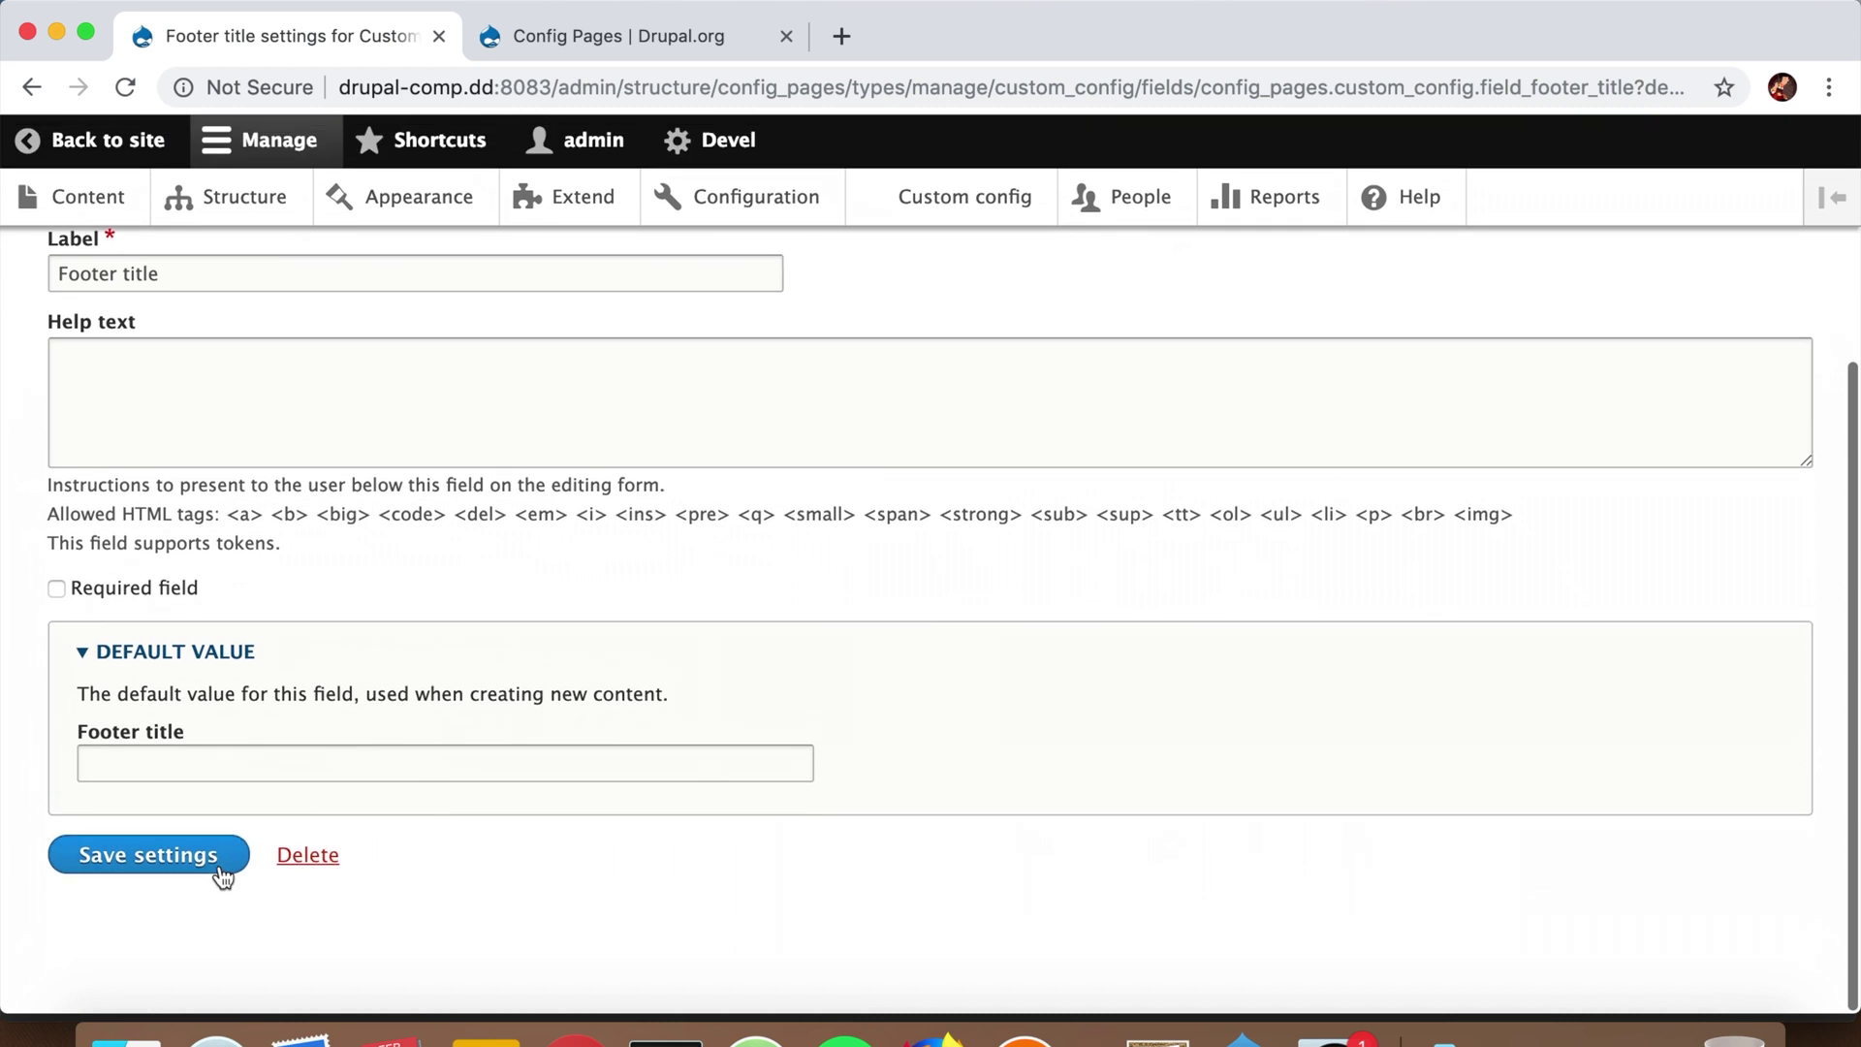
left_click(174, 853)
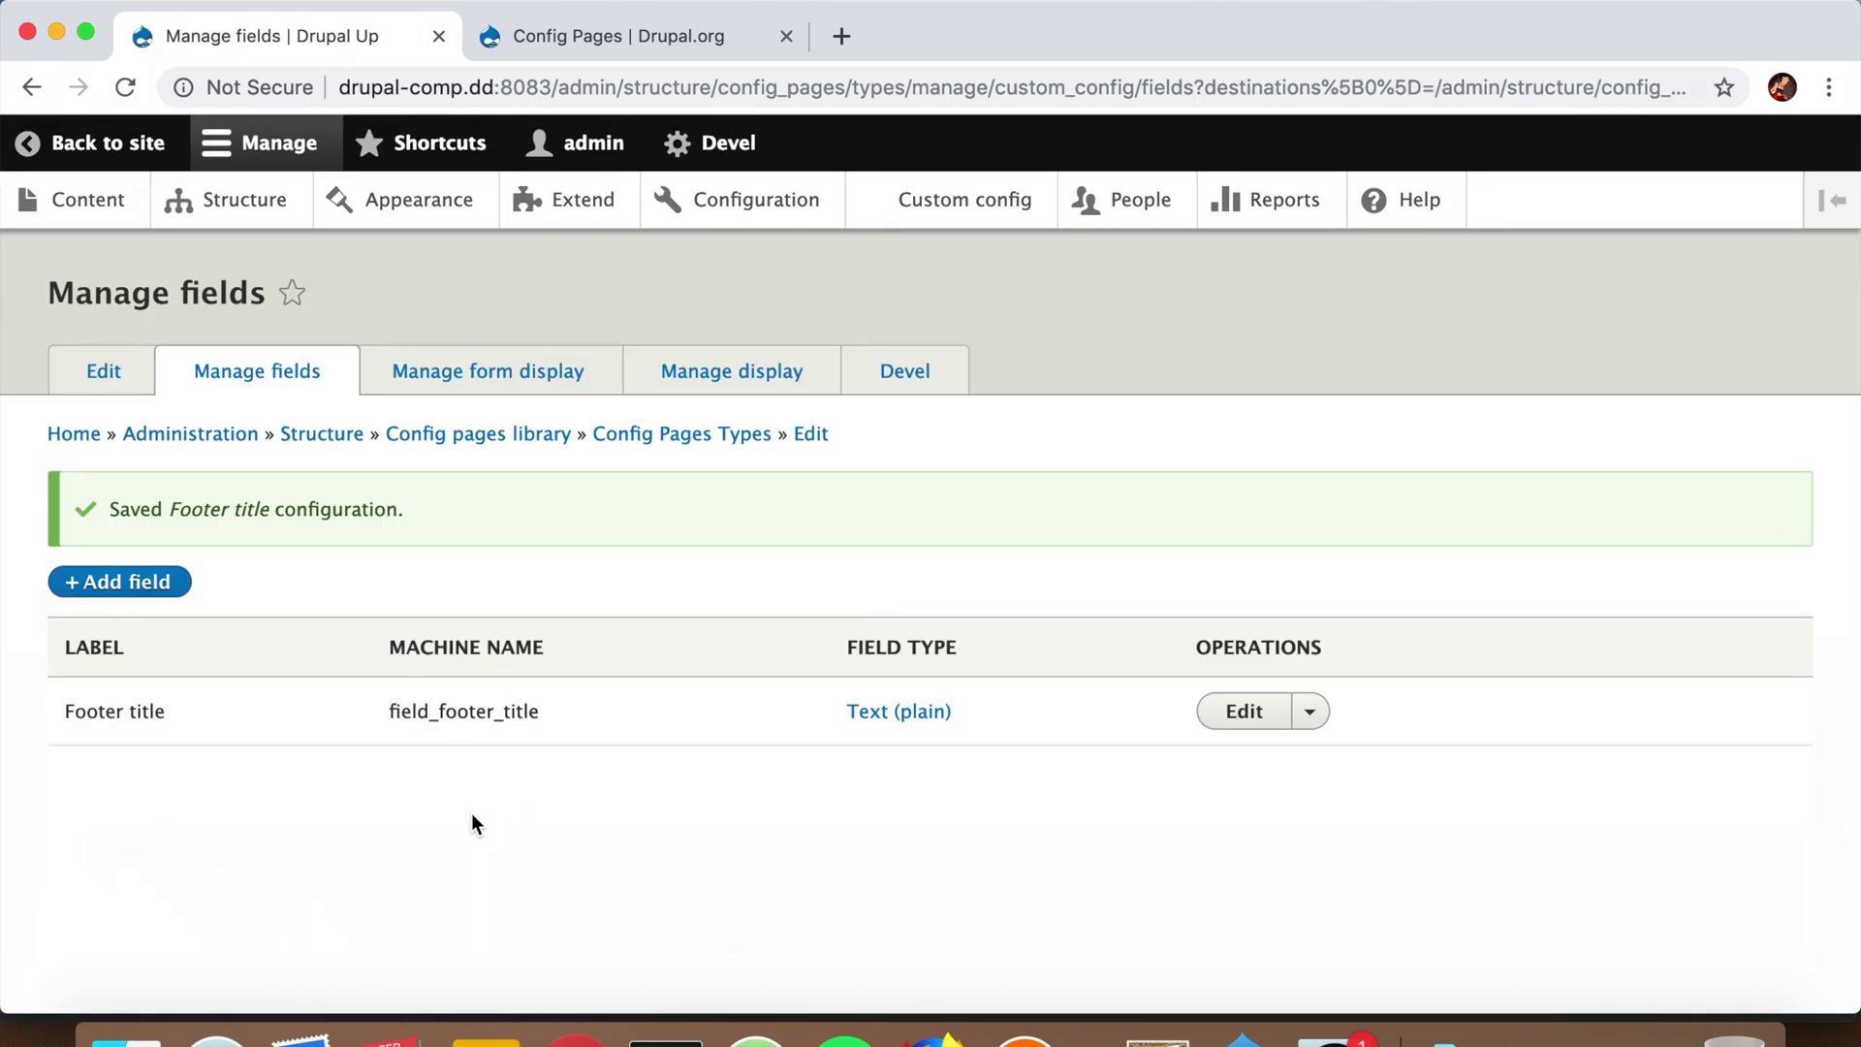
left_click(119, 584)
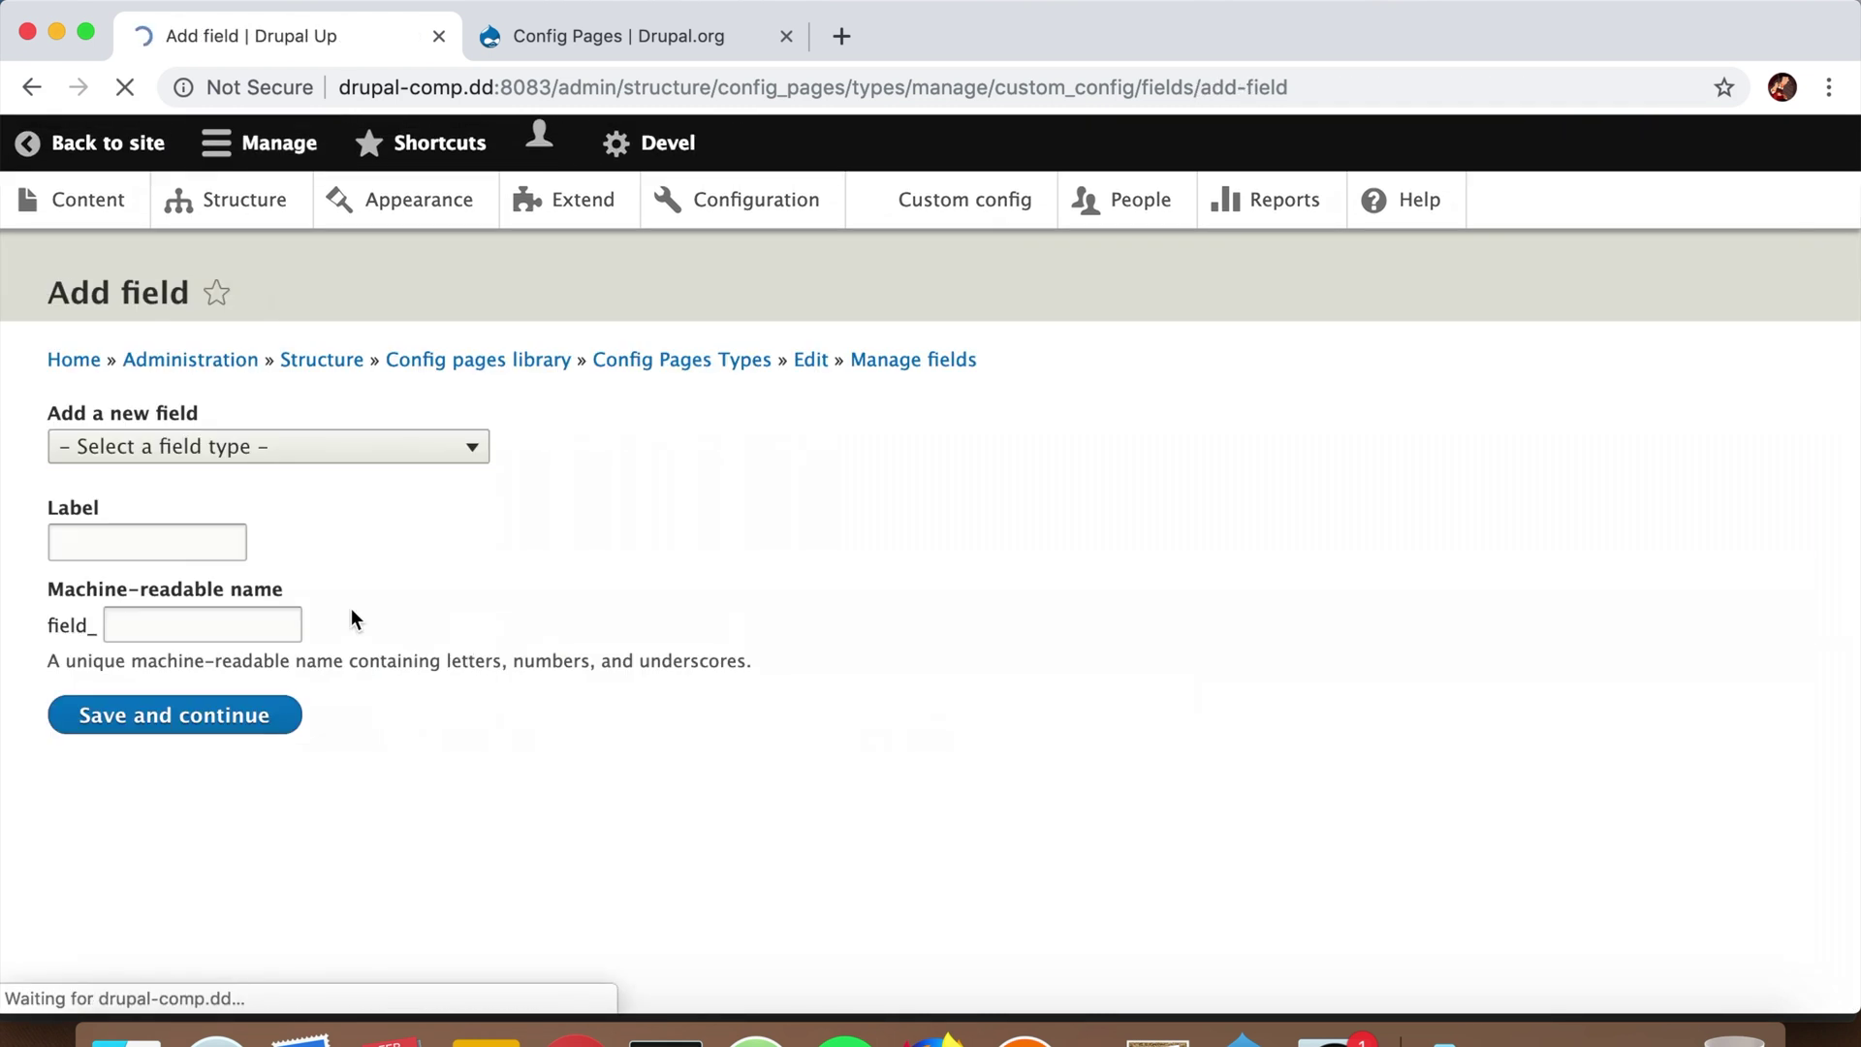
Step: Add a Text (plain, long) field labelled 'Footer text' to the Custom config type
left_click(434, 460)
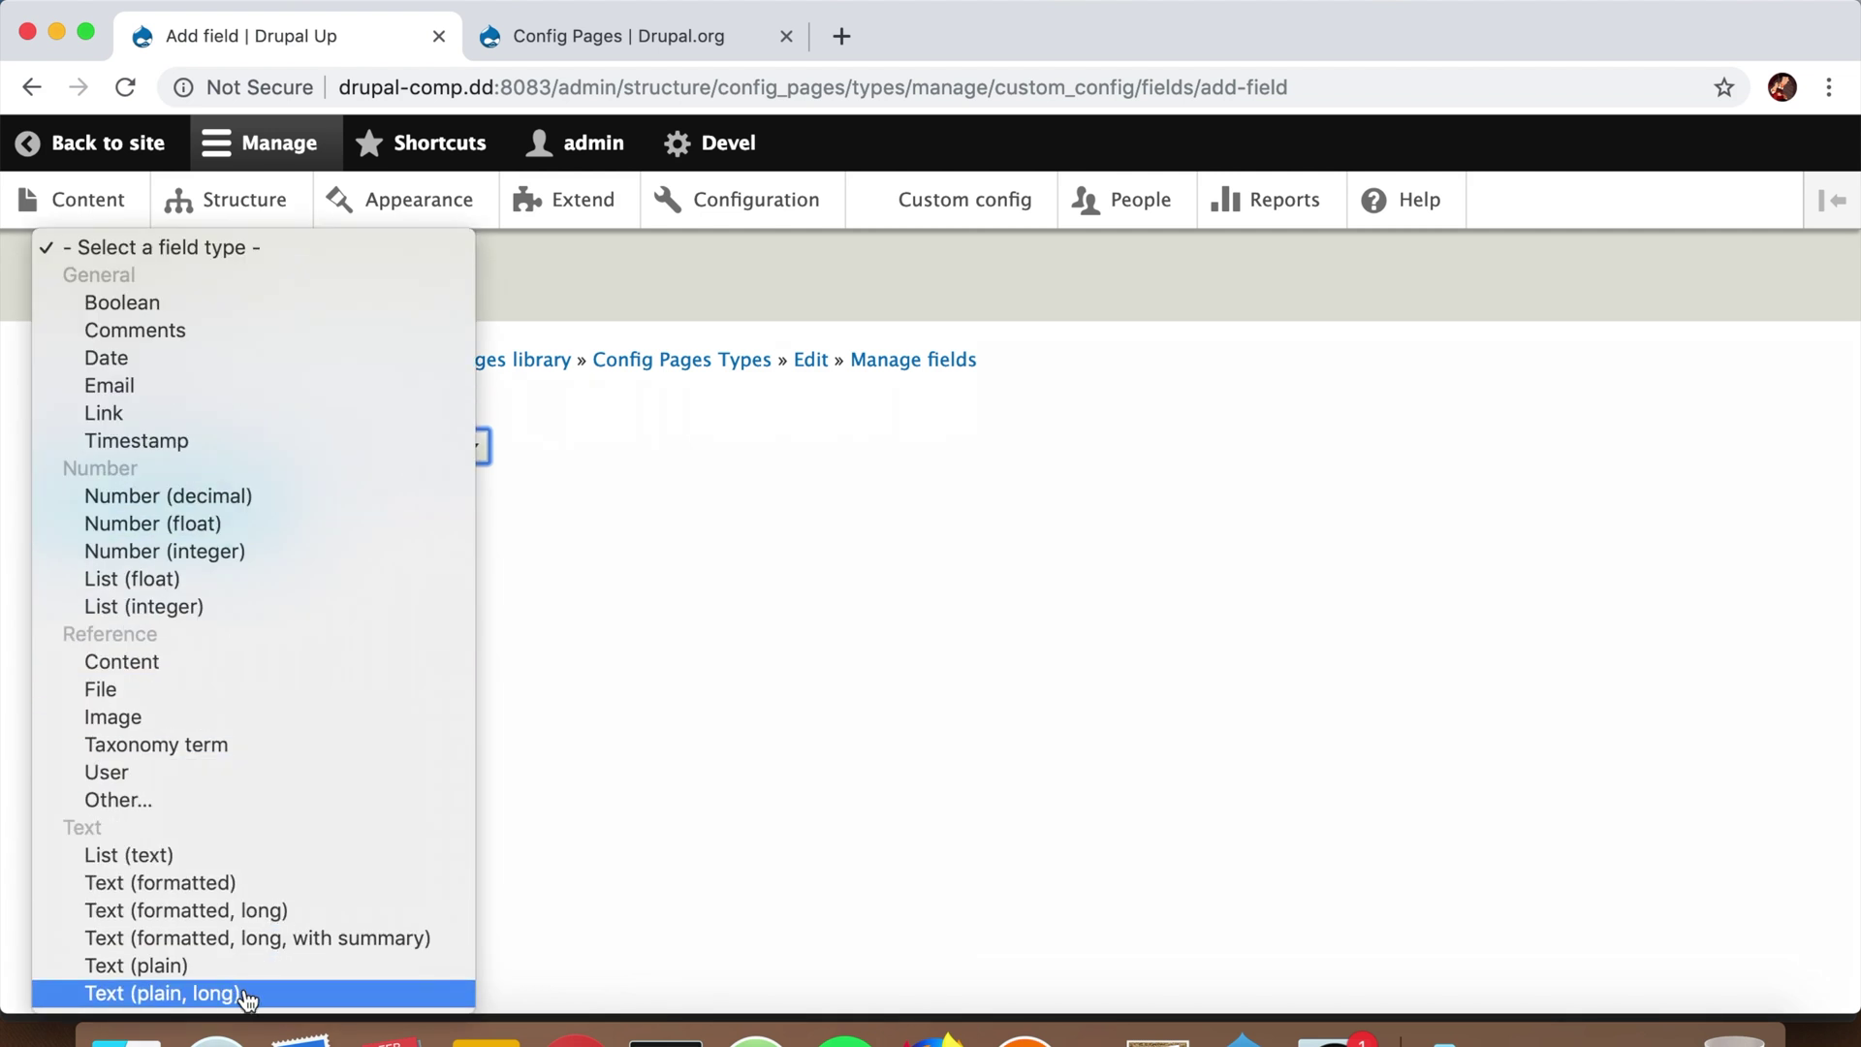
left_click(227, 993)
left_click(124, 539)
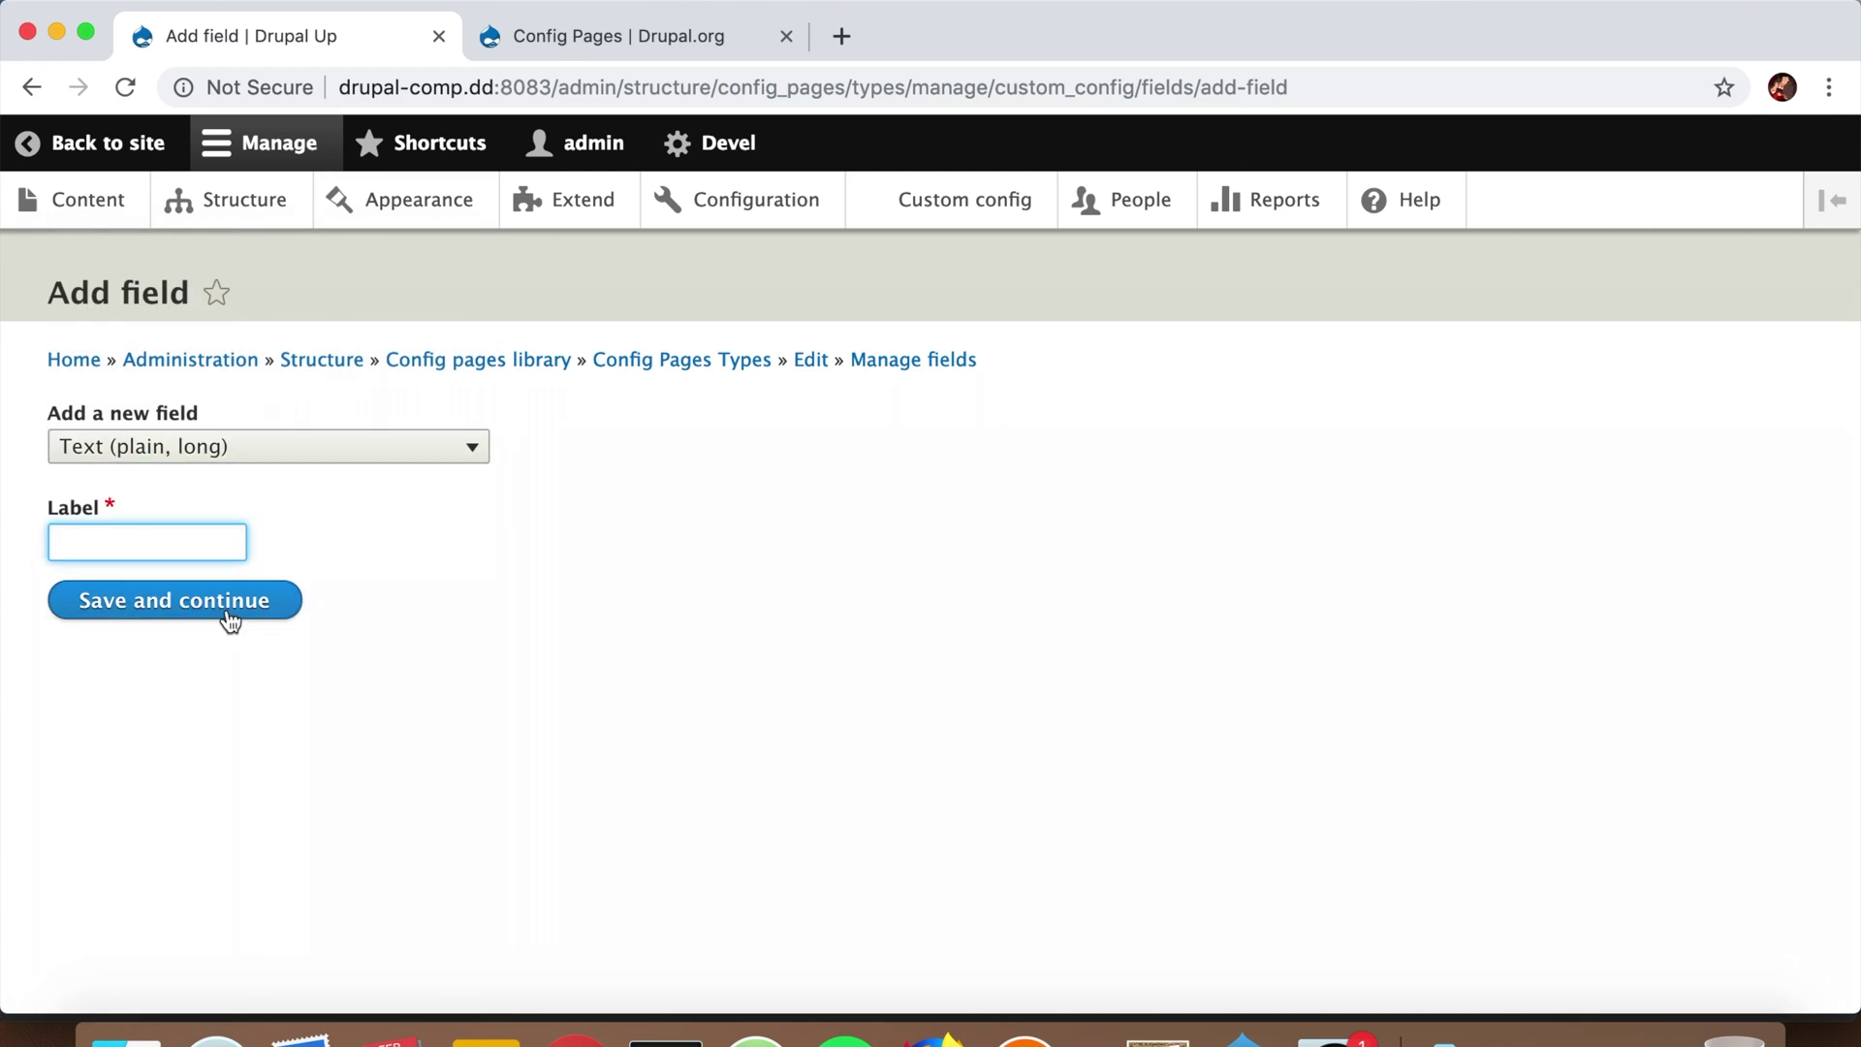
type("Footer text")
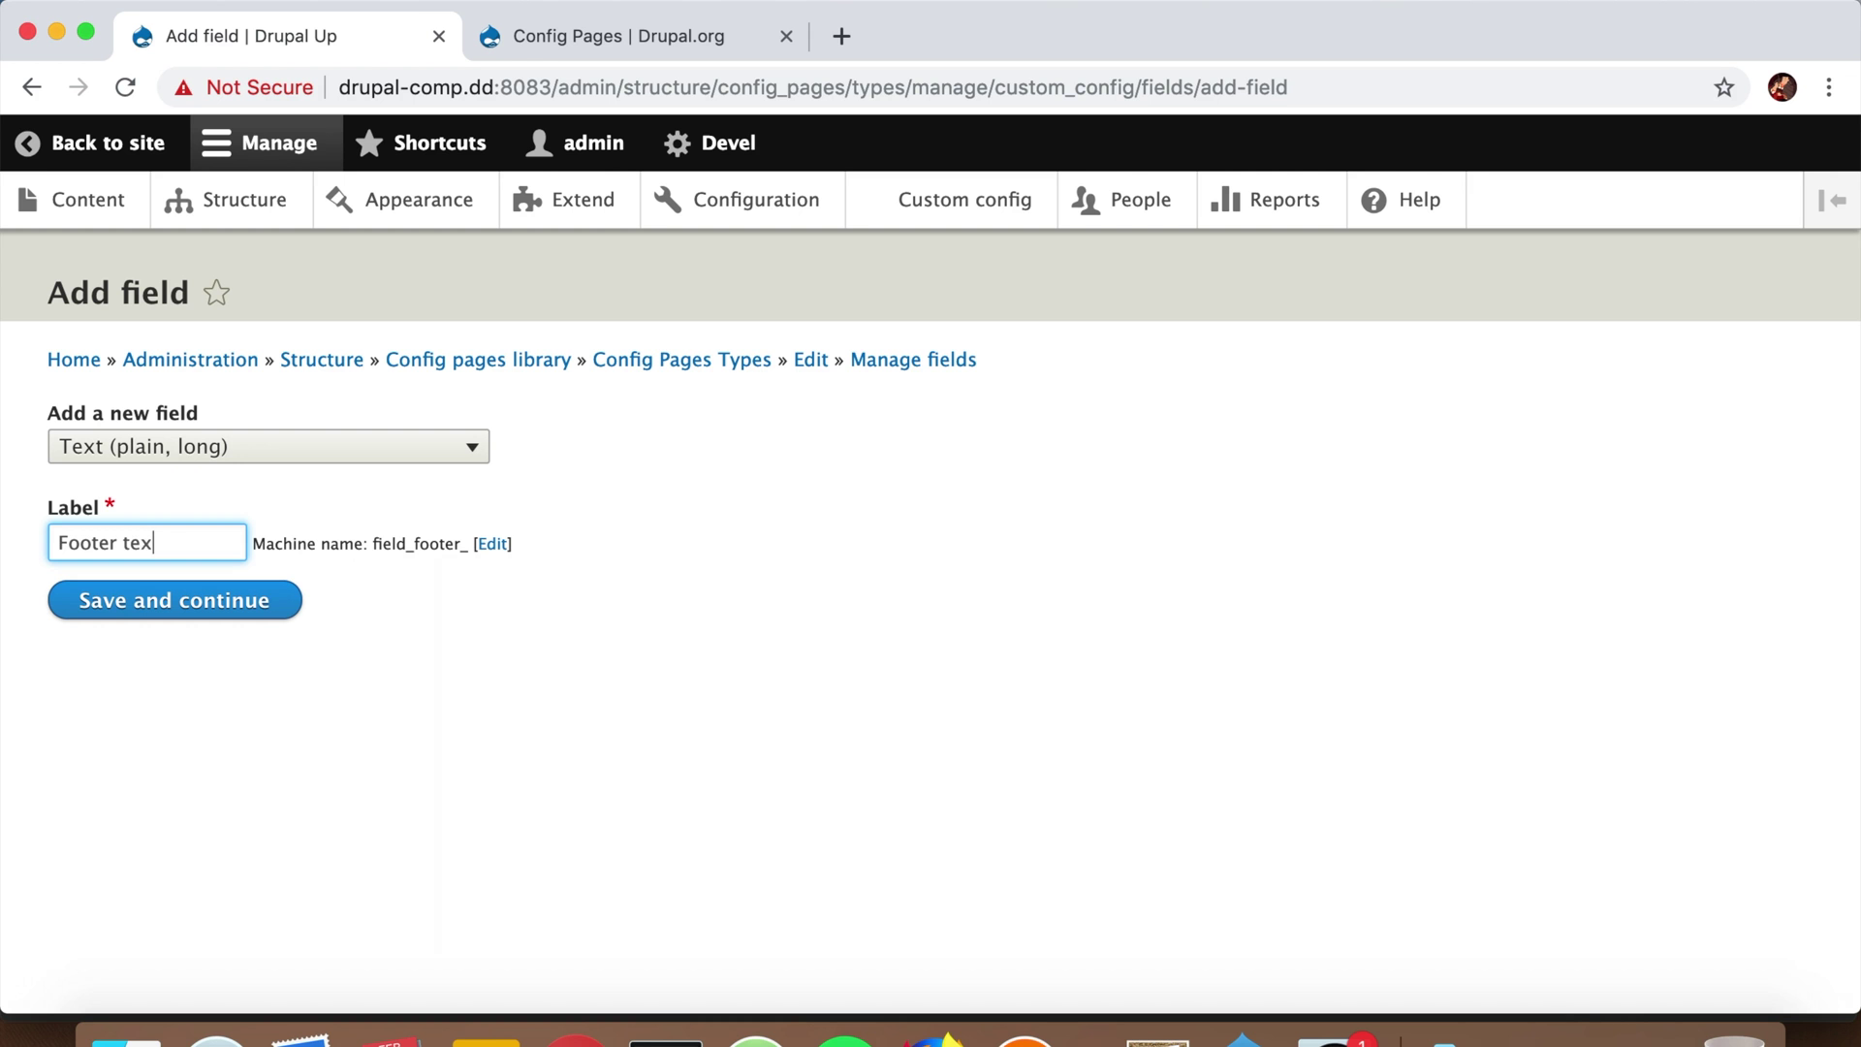
left_click(227, 615)
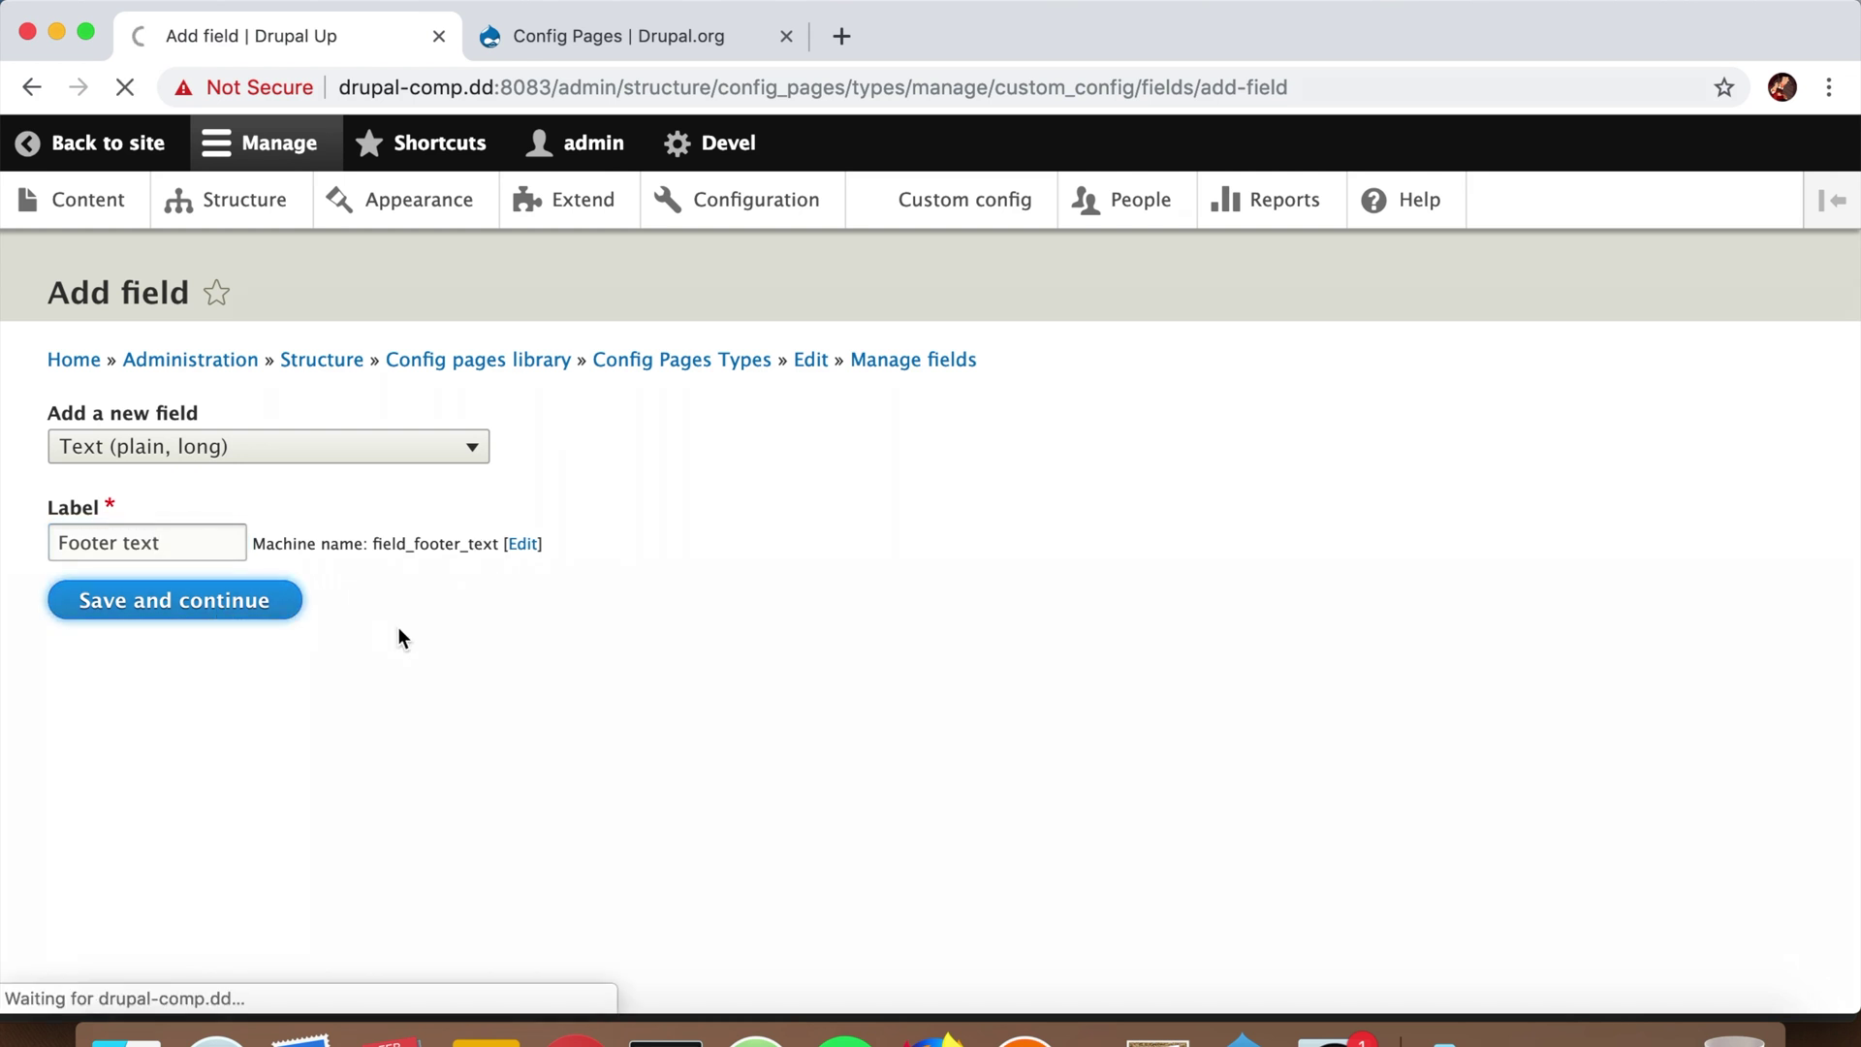
left_click(289, 656)
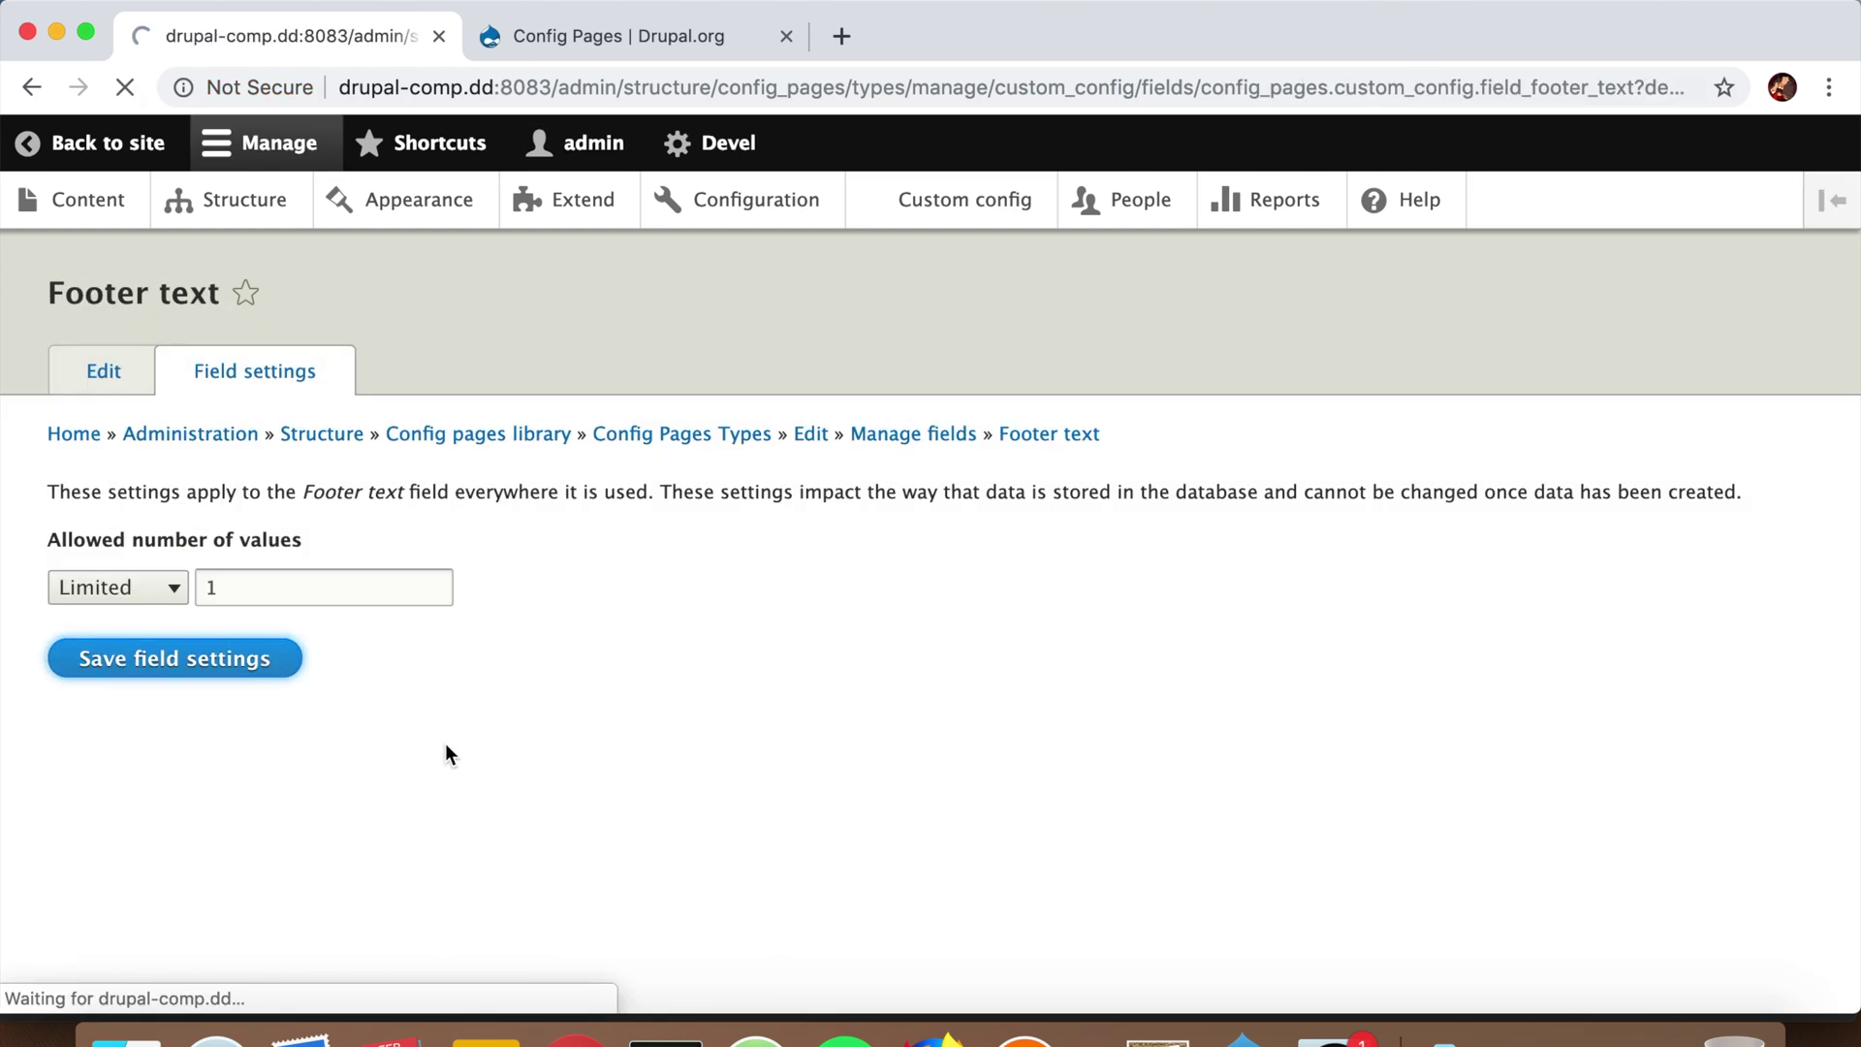
scroll(444, 743, "down", 5)
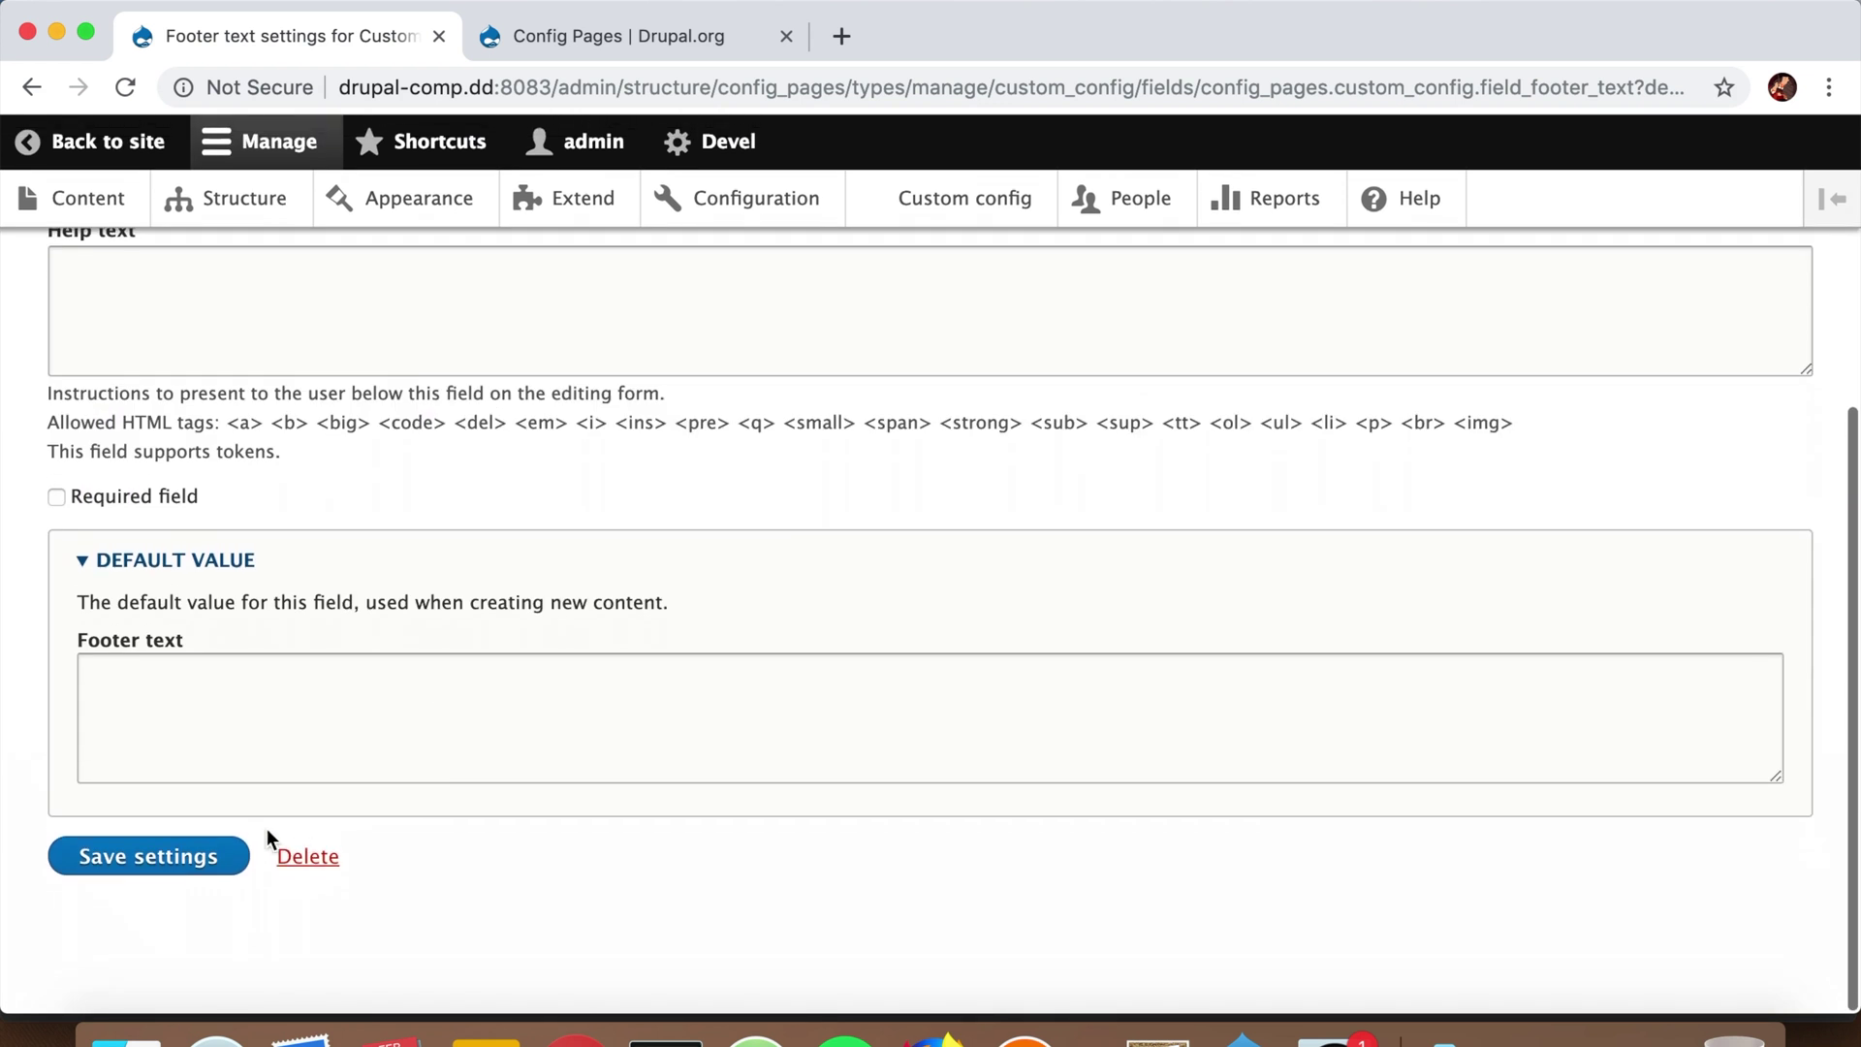
left_click(199, 854)
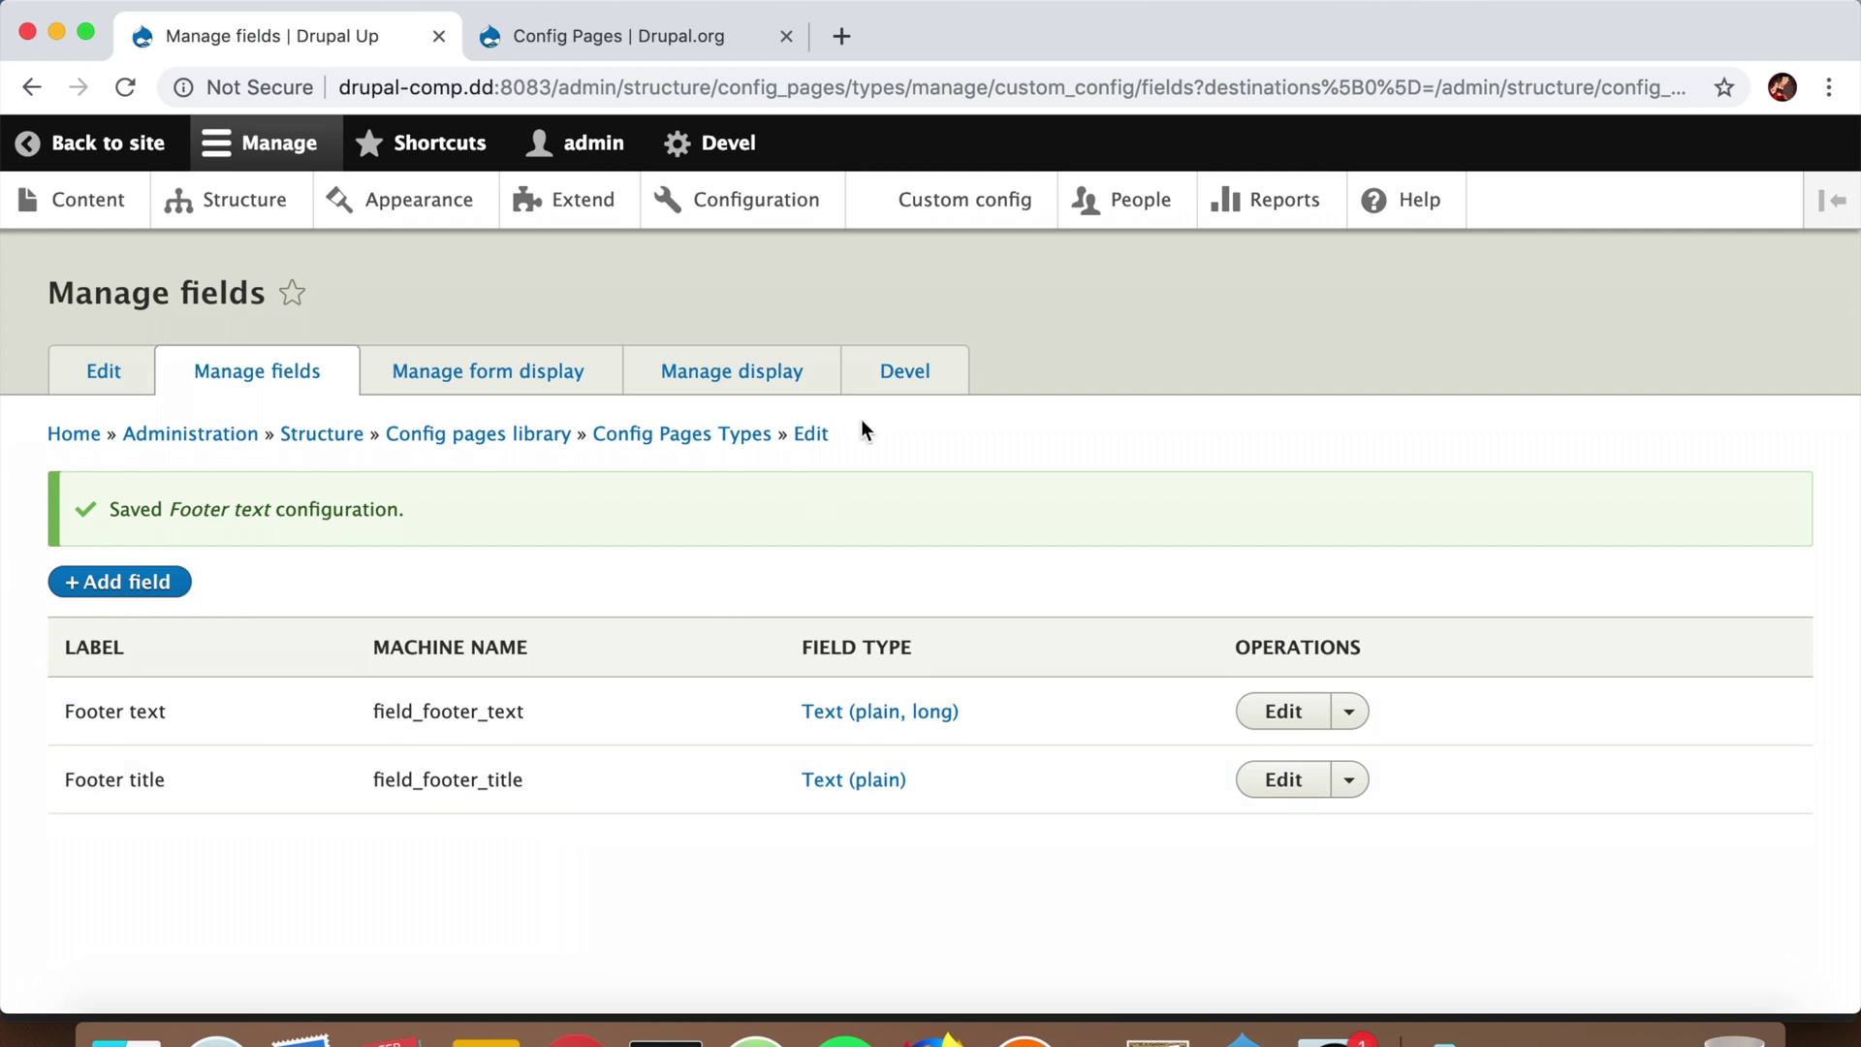
left_click(966, 210)
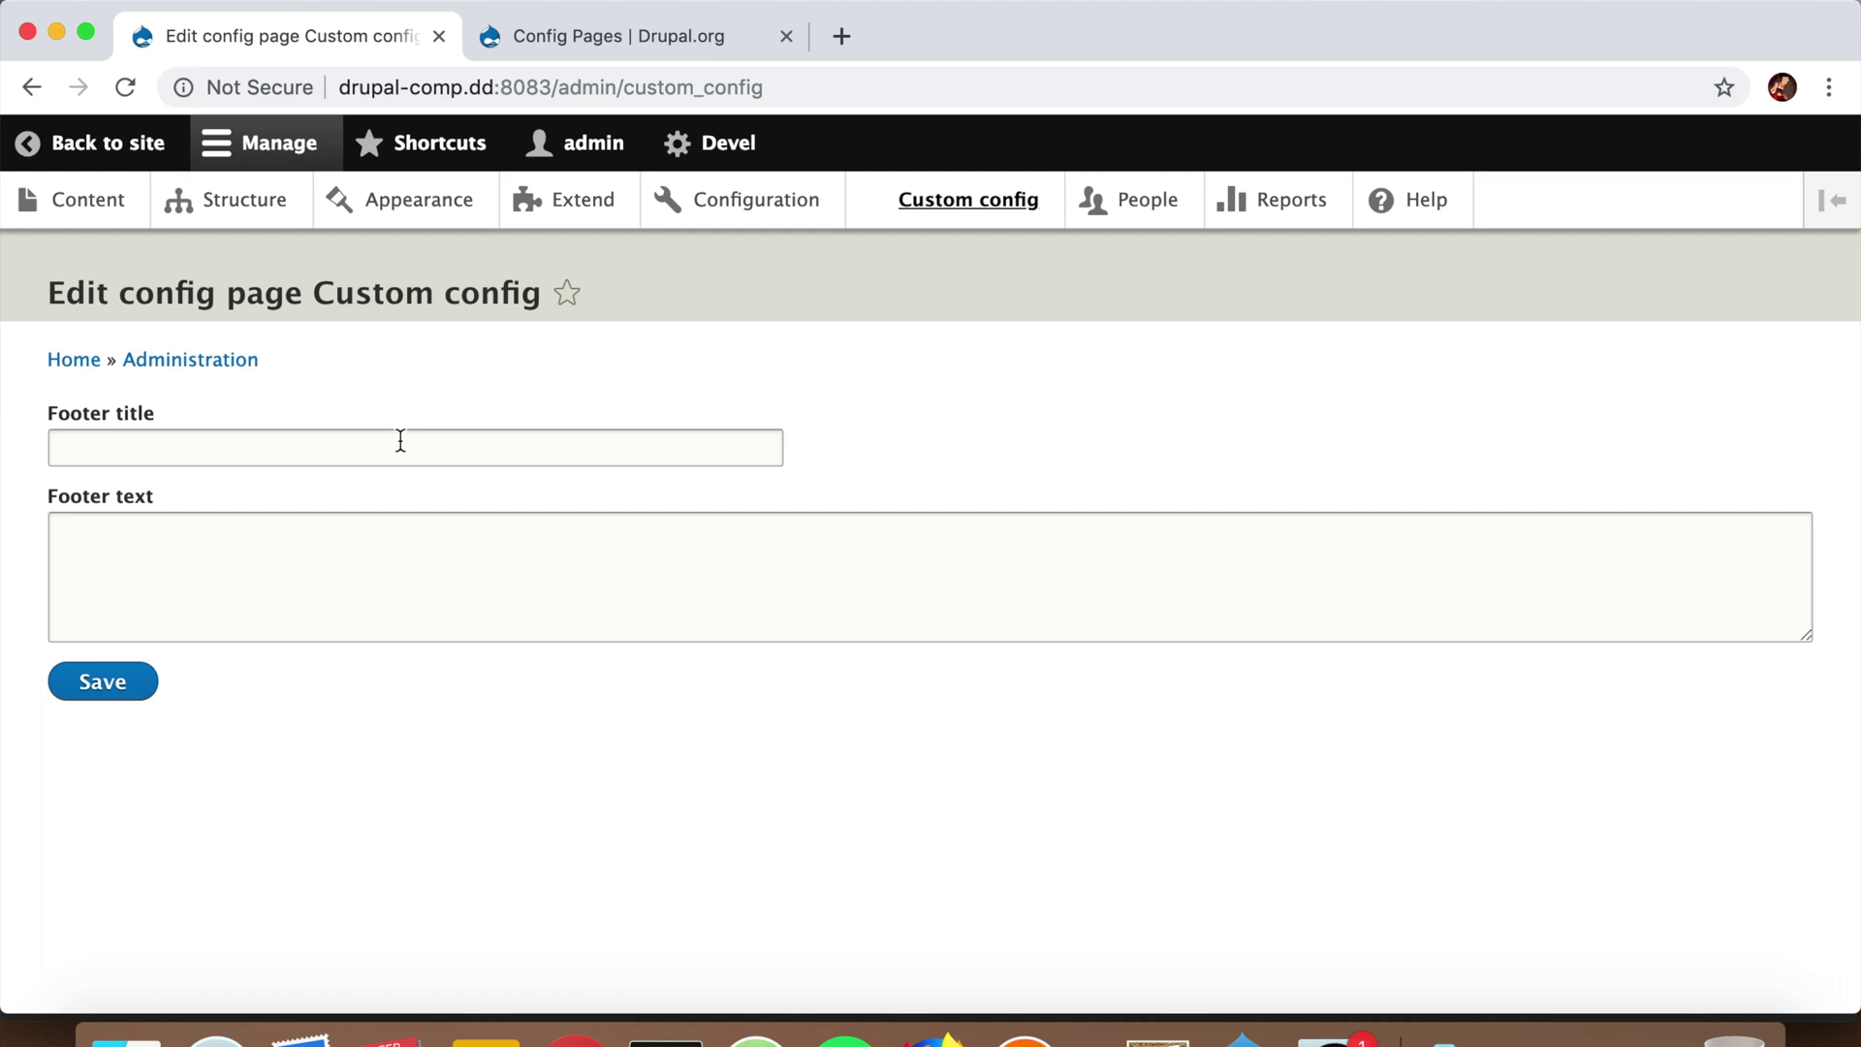
Step: Save Footer title 'Our custom footer title' and a repeated 'our custom footer text' as Footer text
left_click(215, 451)
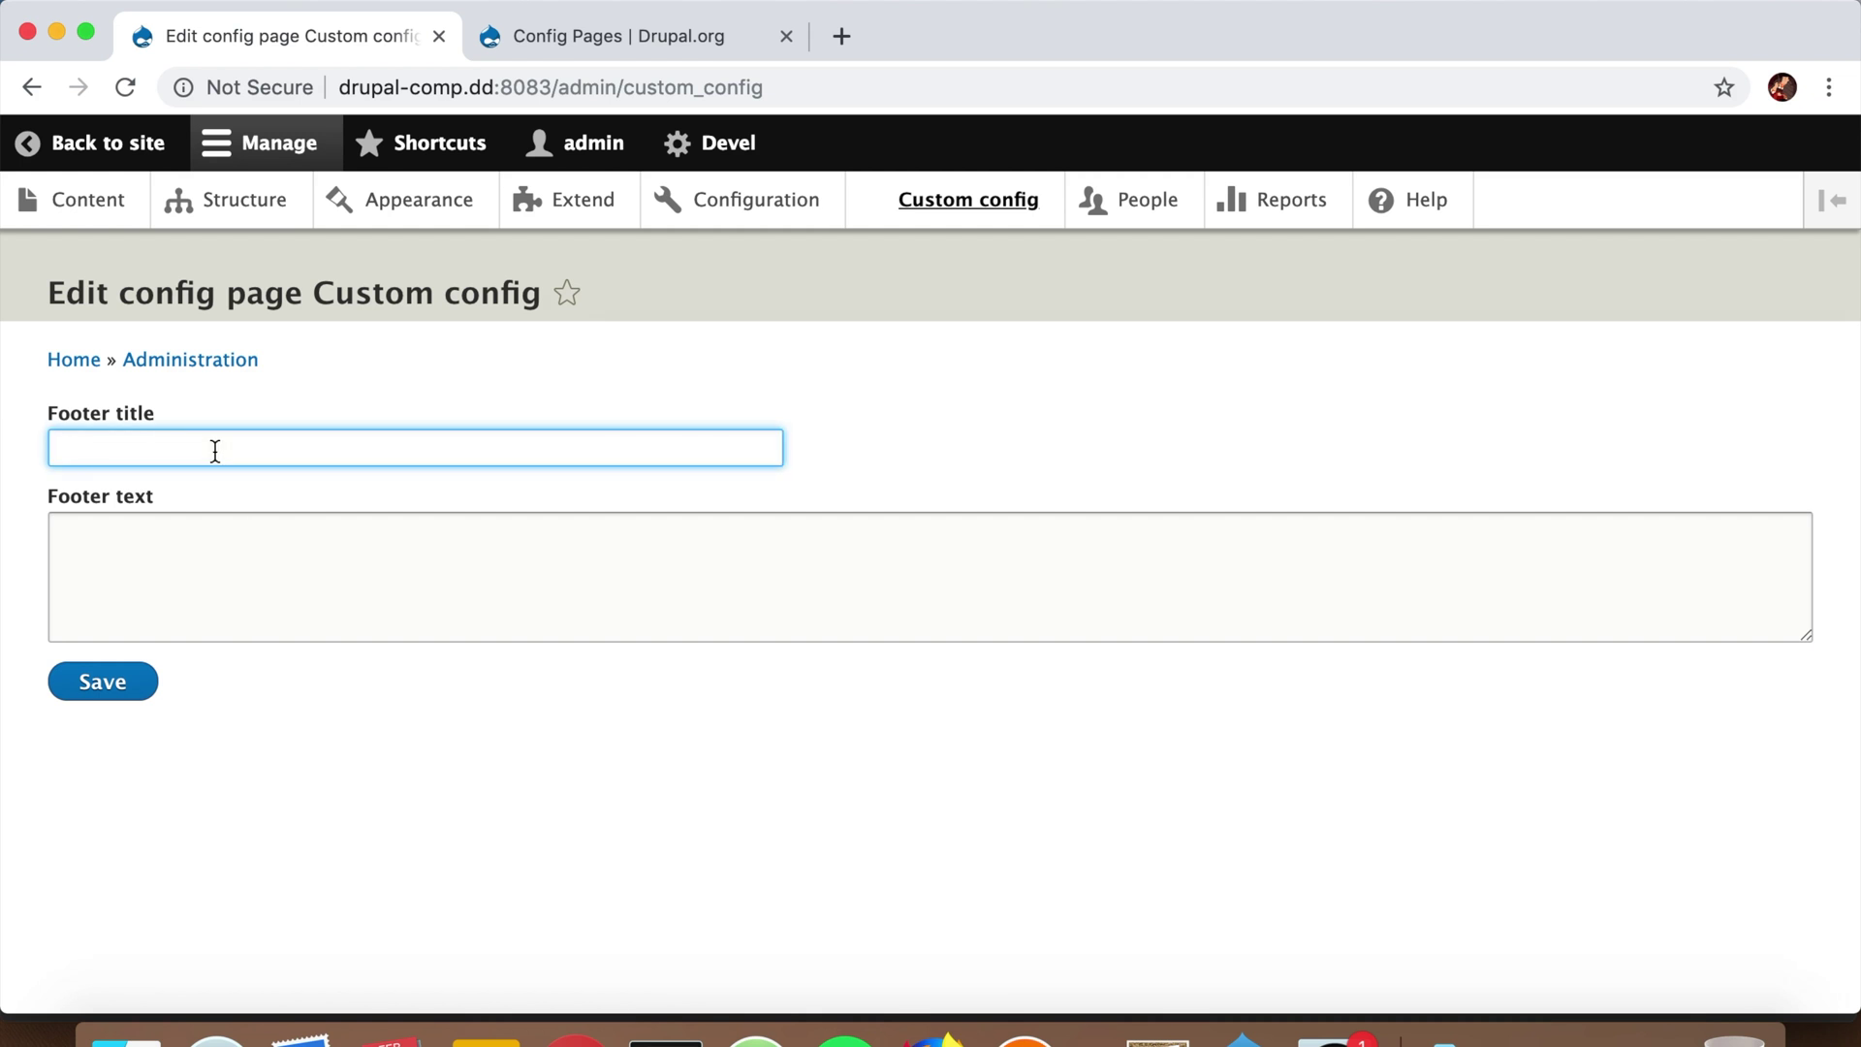
type("Our custom footer tite")
key("BackSpace")
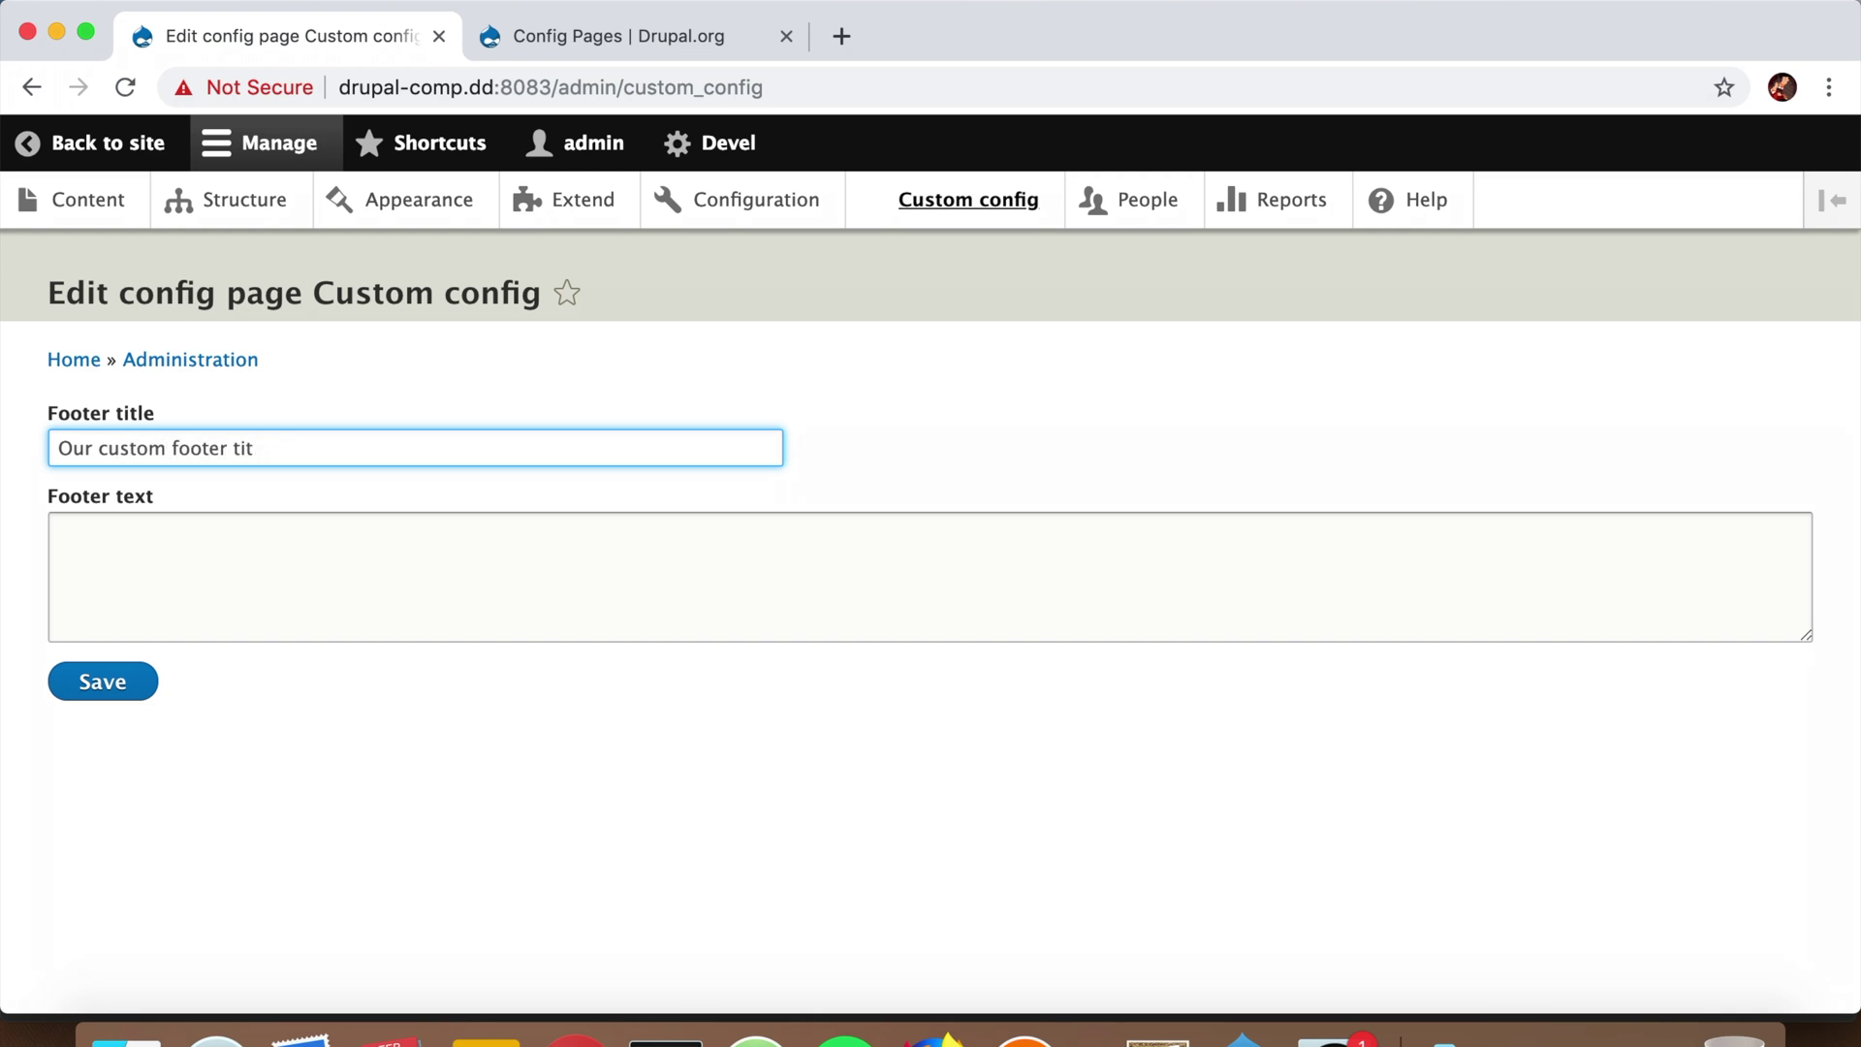
type("le")
key("Tab")
type("our")
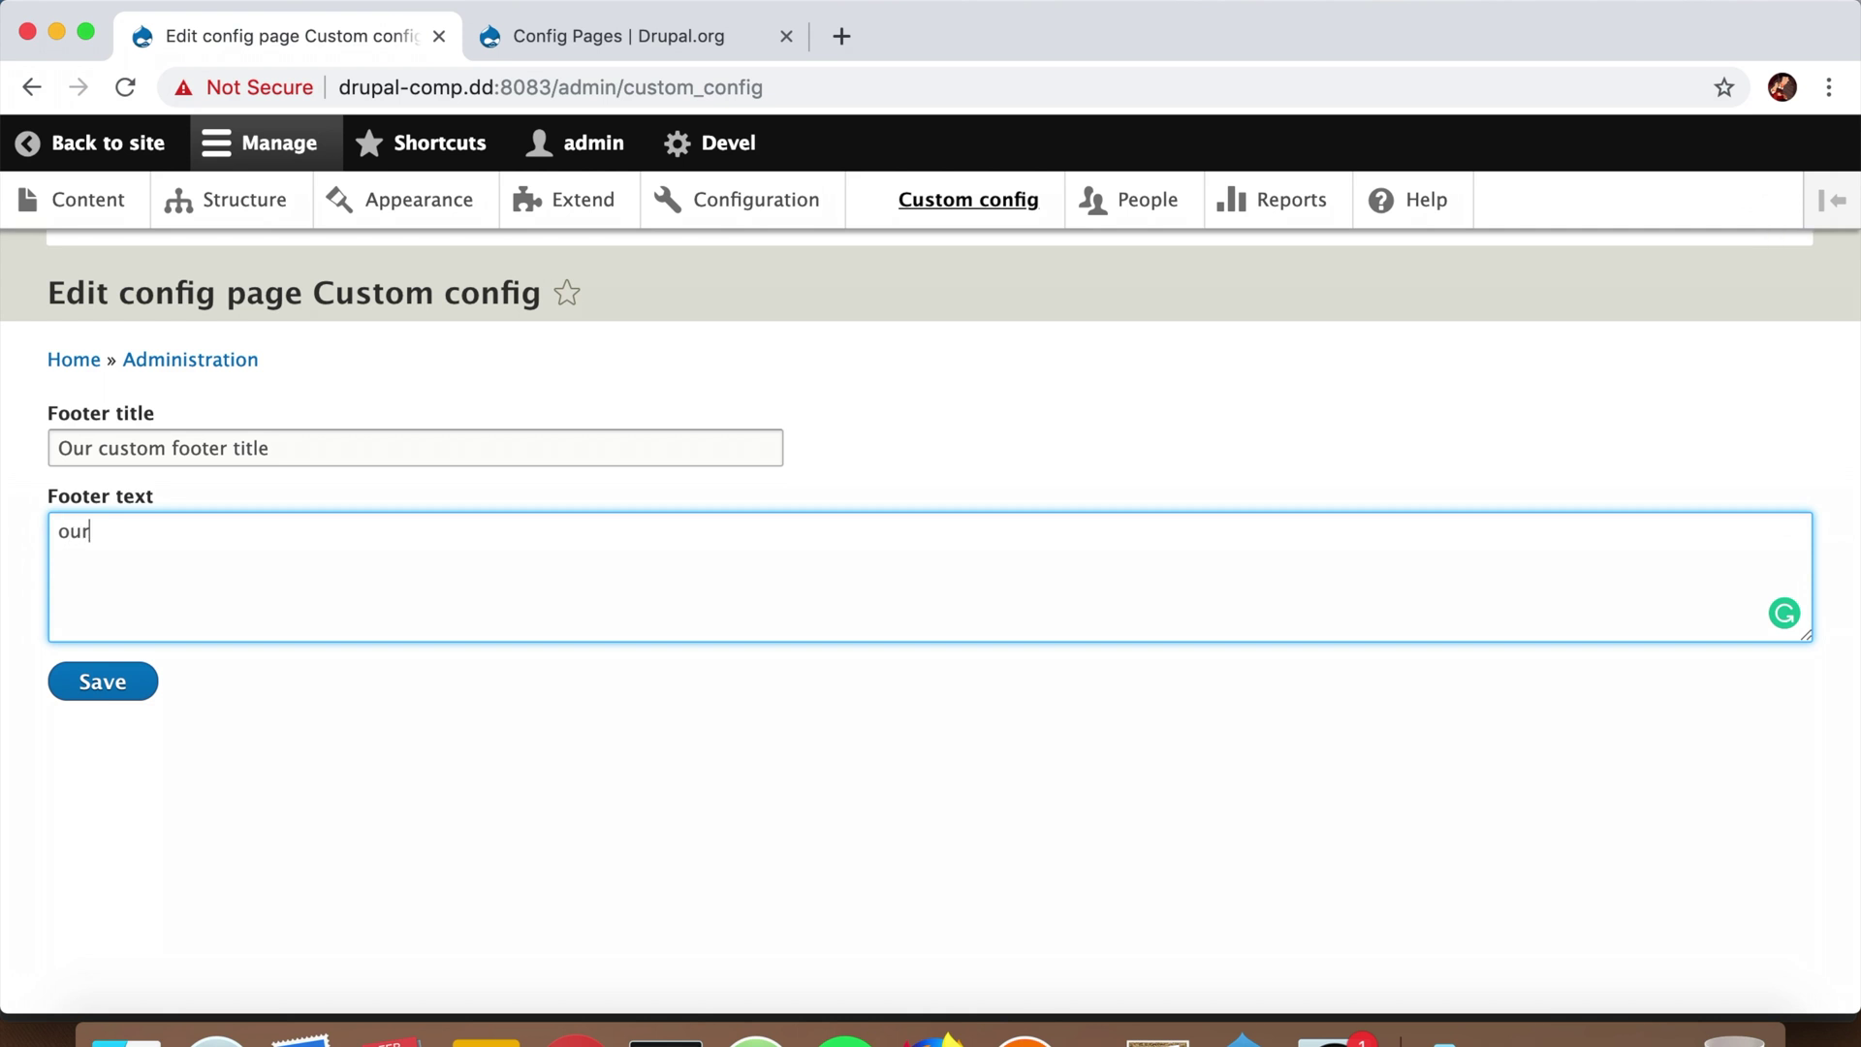
type(" custom footer text")
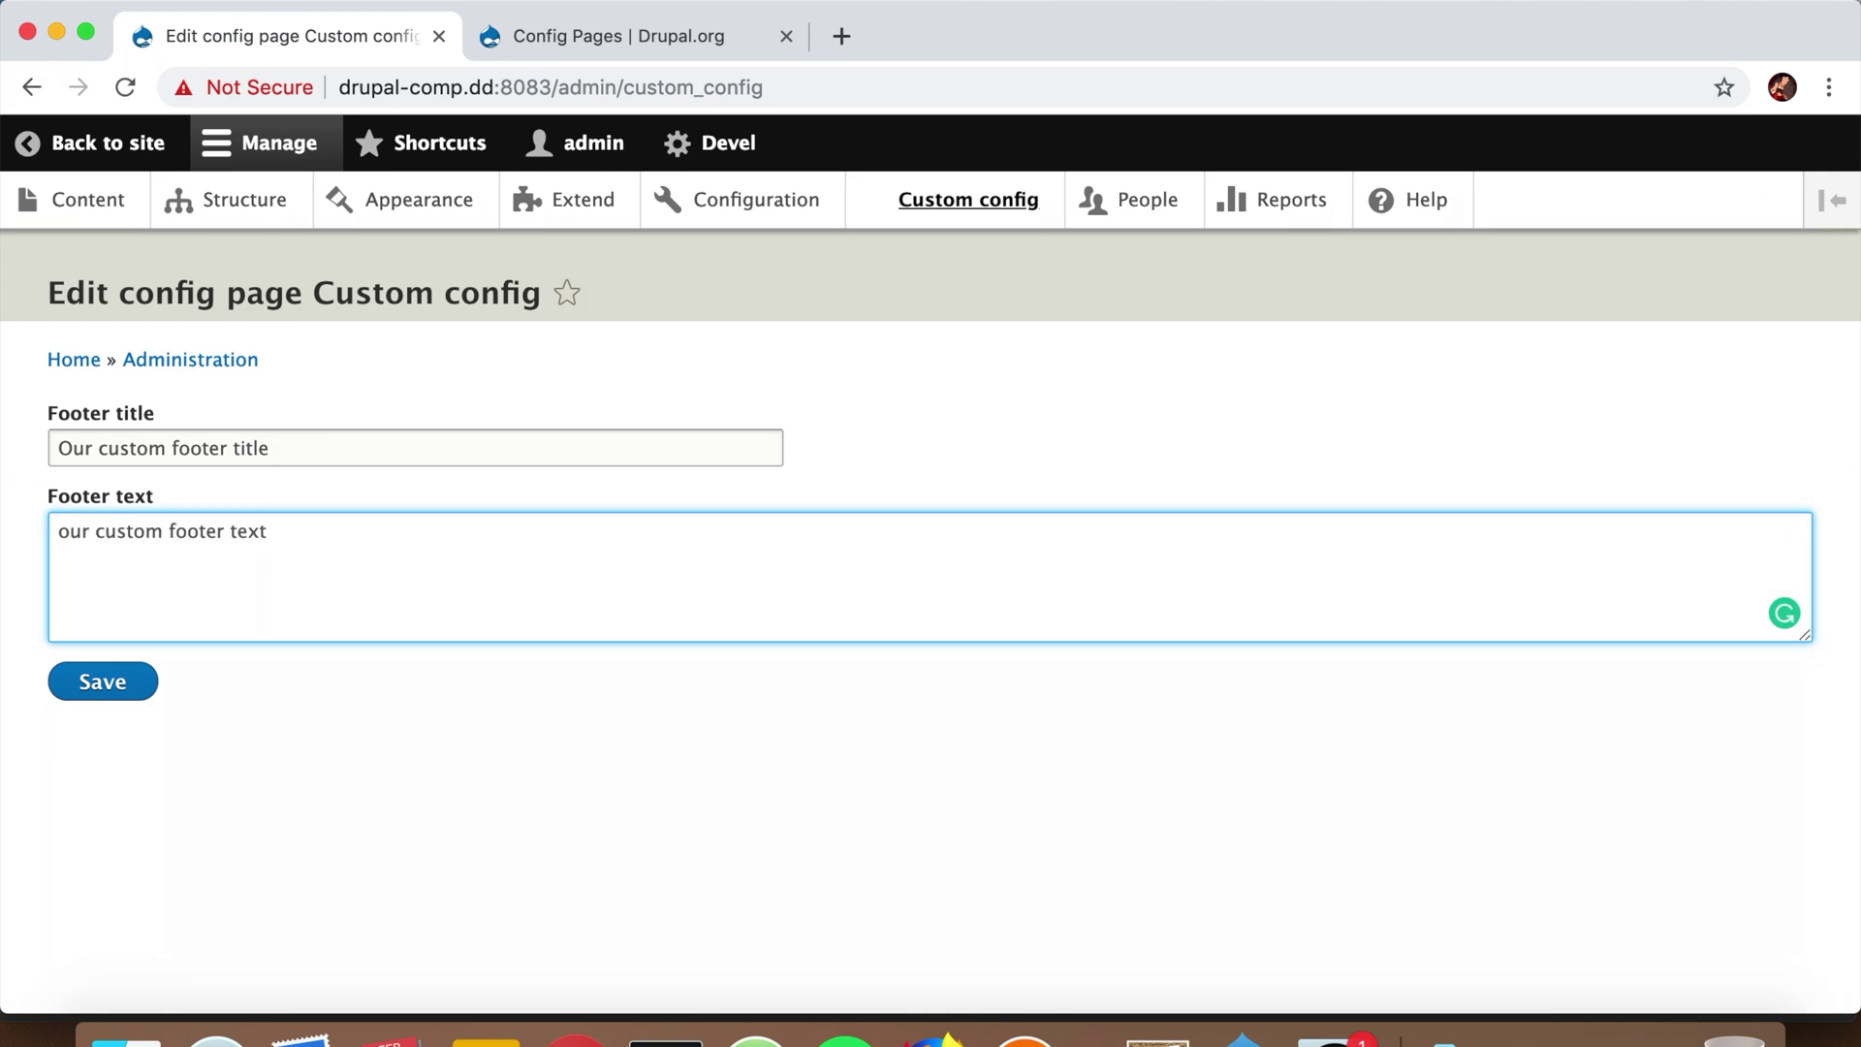
key("super+a")
type("our custom footer text")
key("super+v")
key("super+v")
key("super+v")
key("super+v")
key("super+v")
key("super+v")
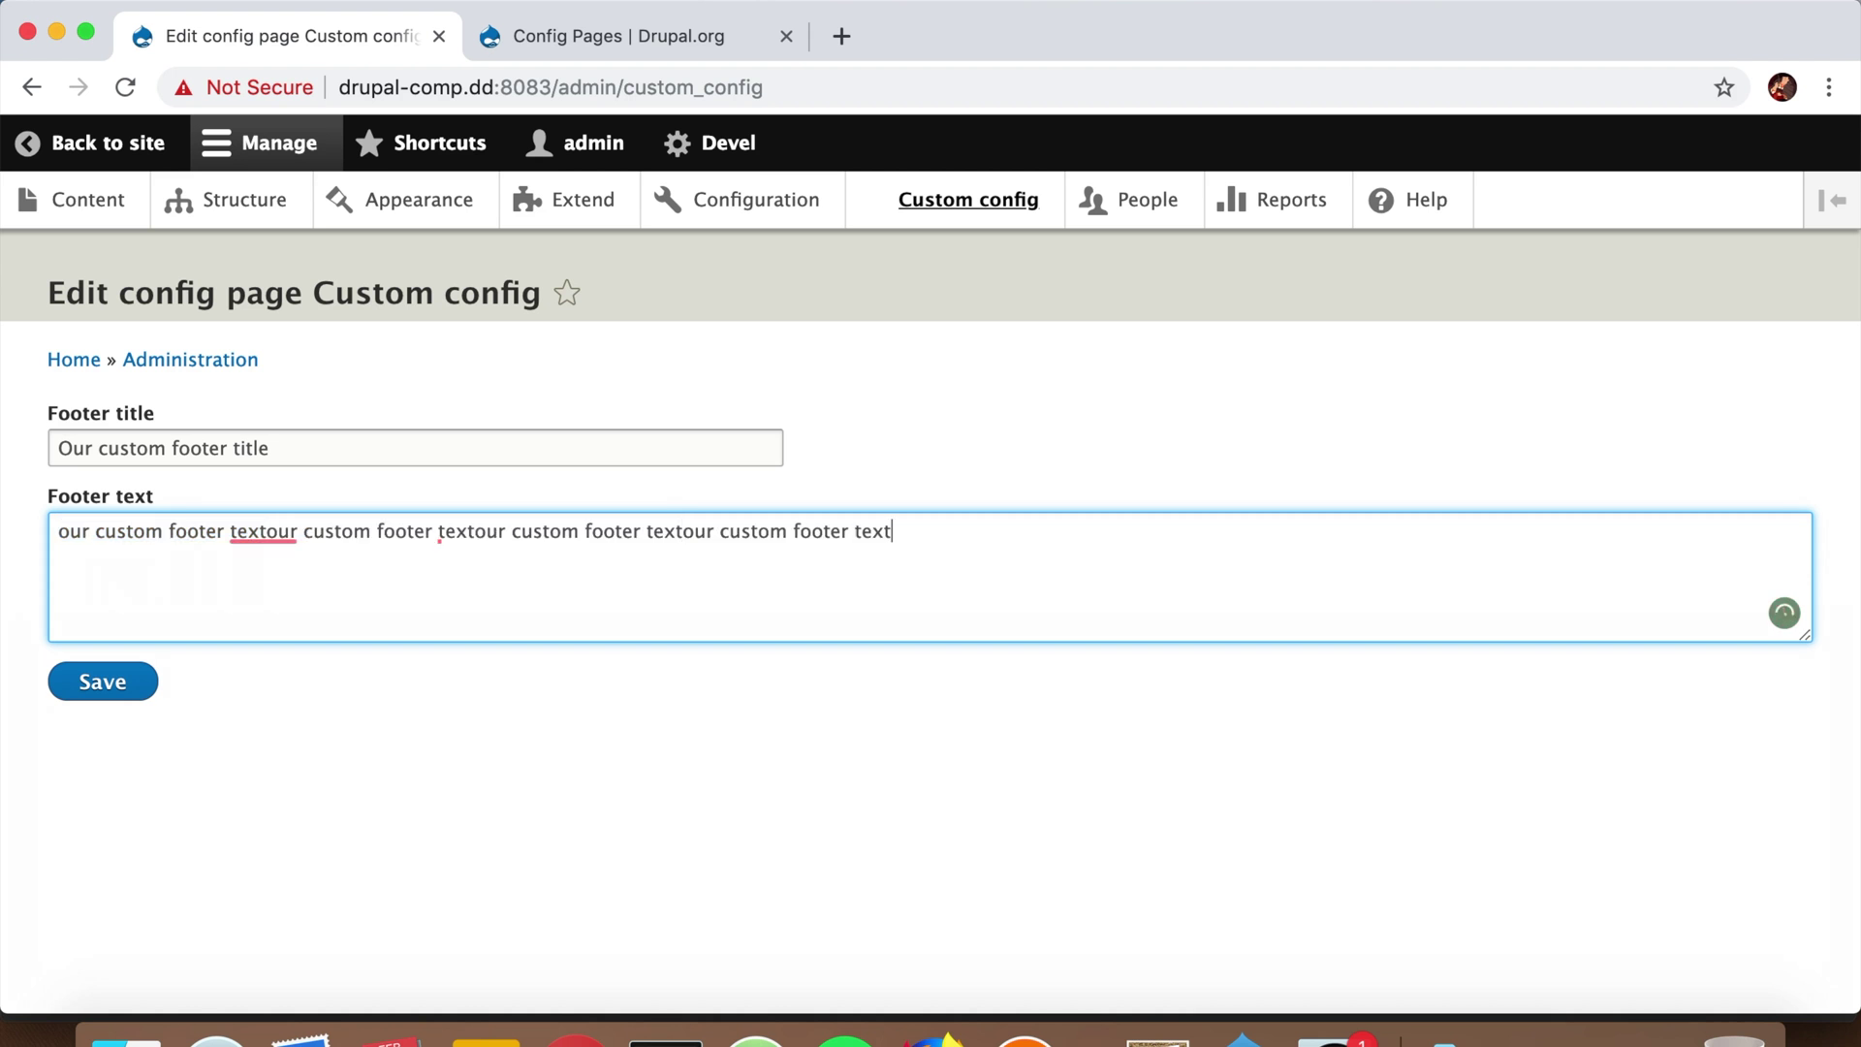
type(".")
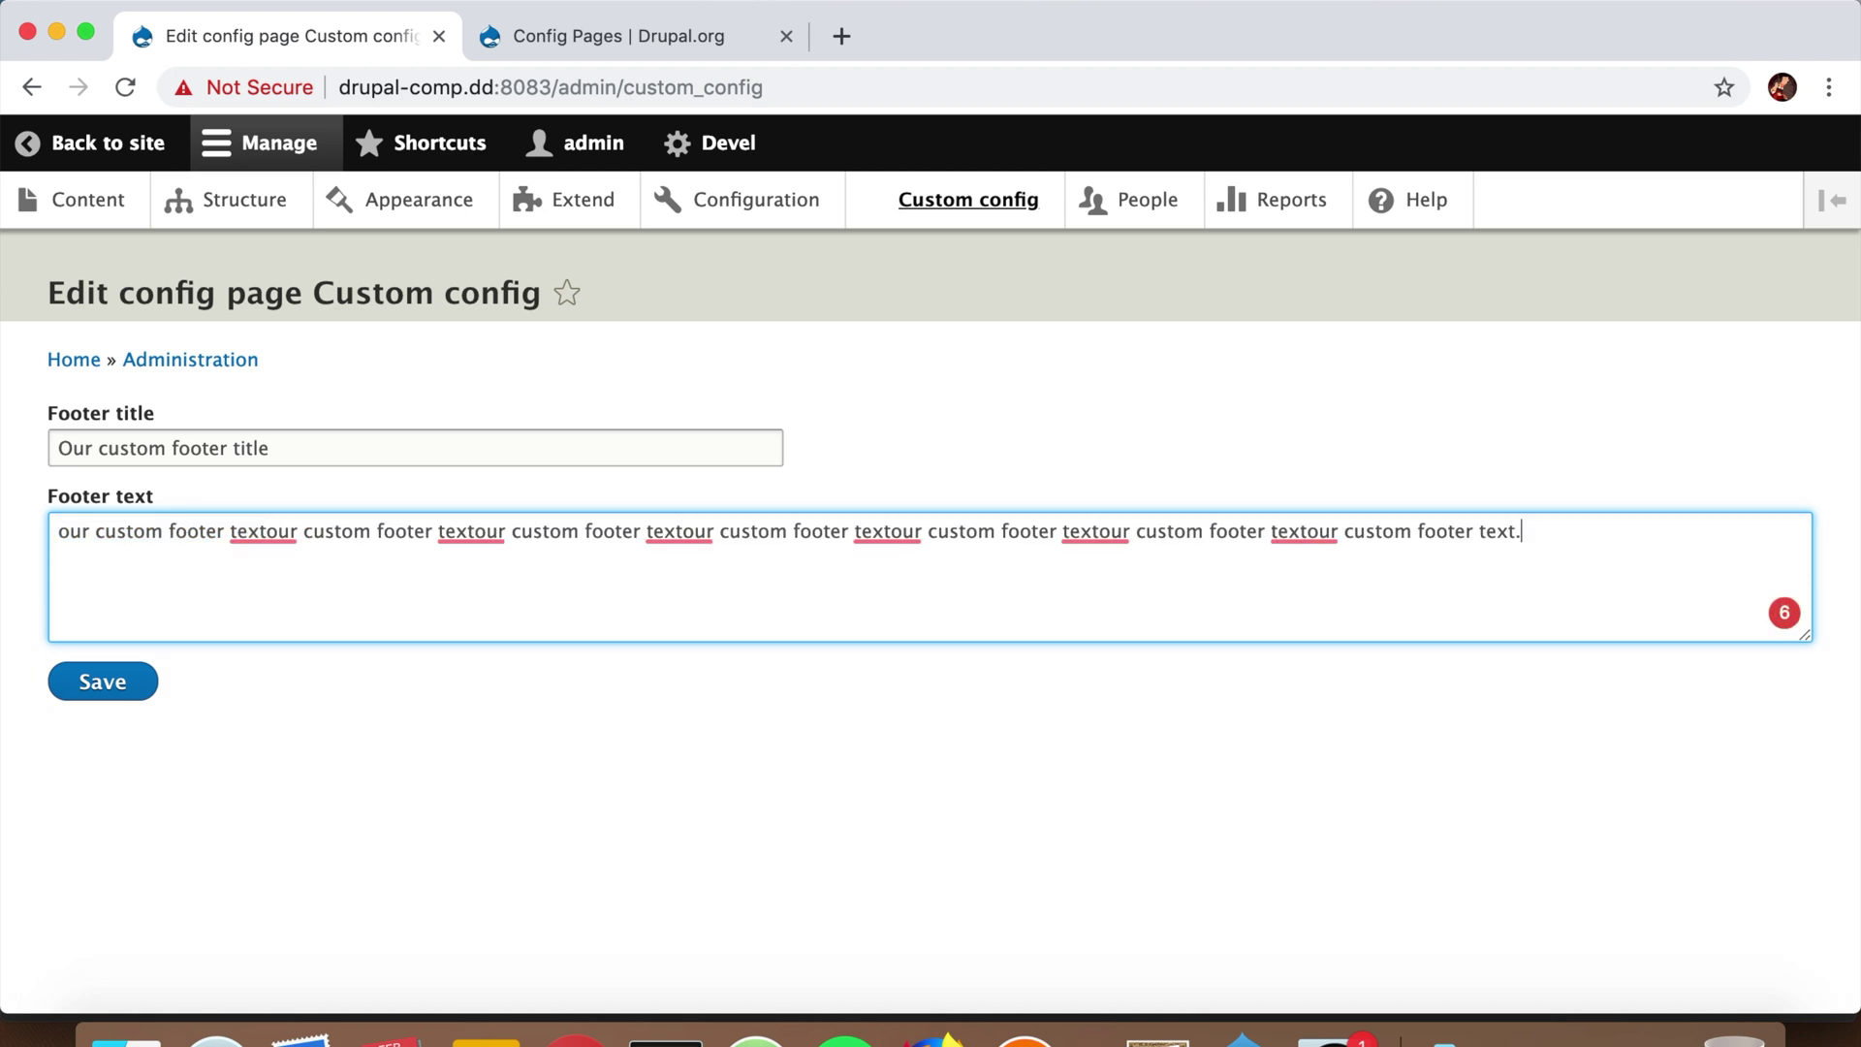
left_click(118, 684)
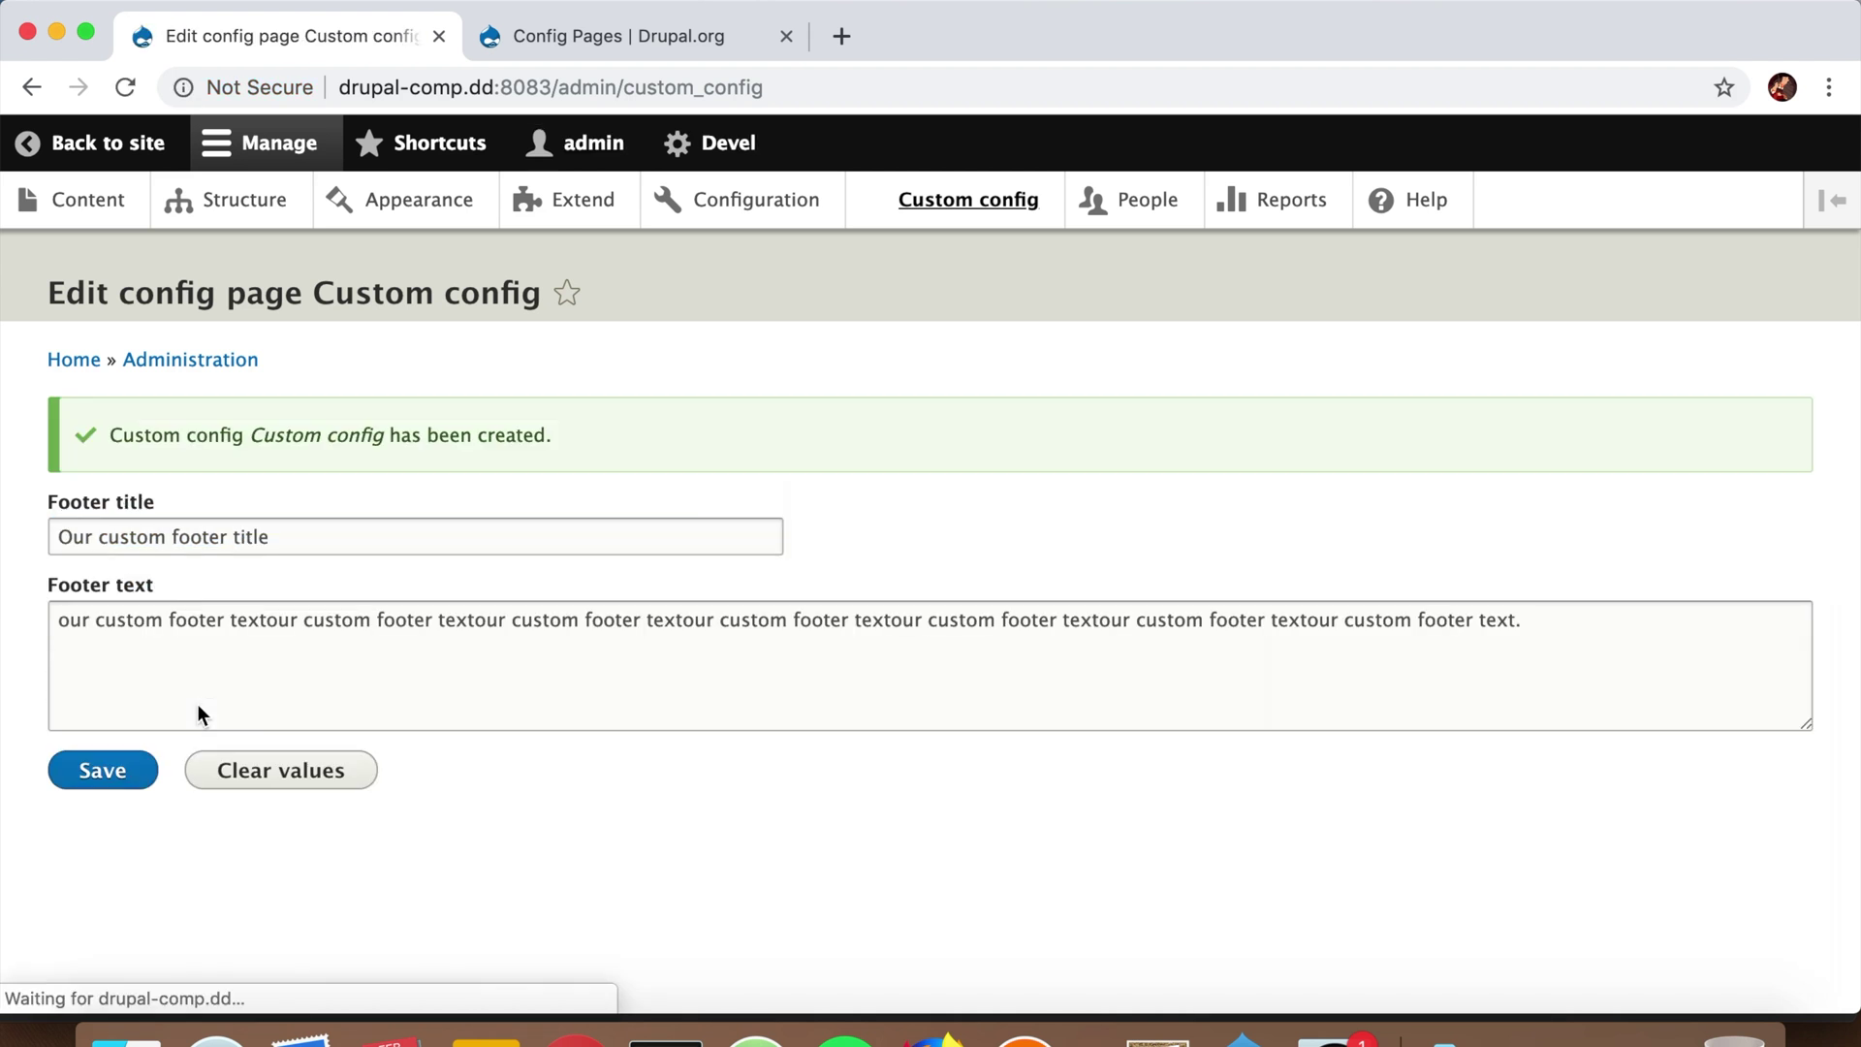
left_click(91, 163)
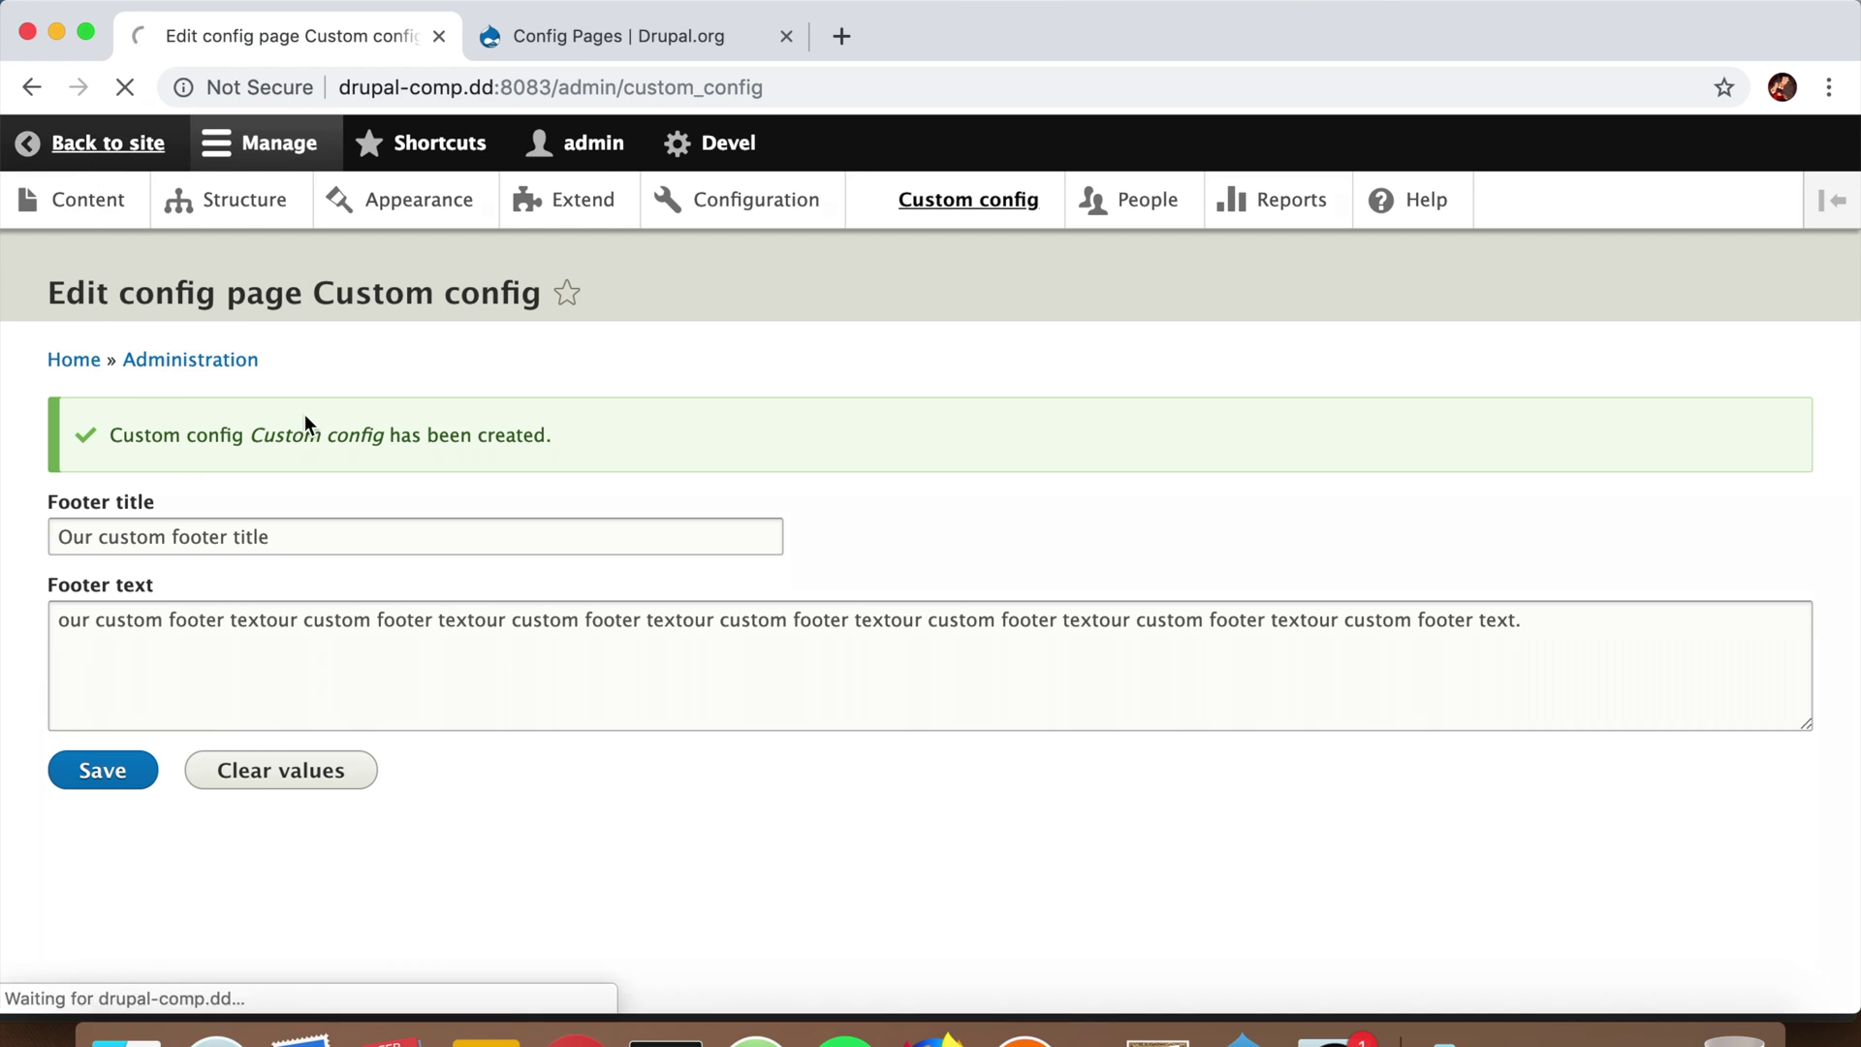
scroll(530, 517, "down", 3)
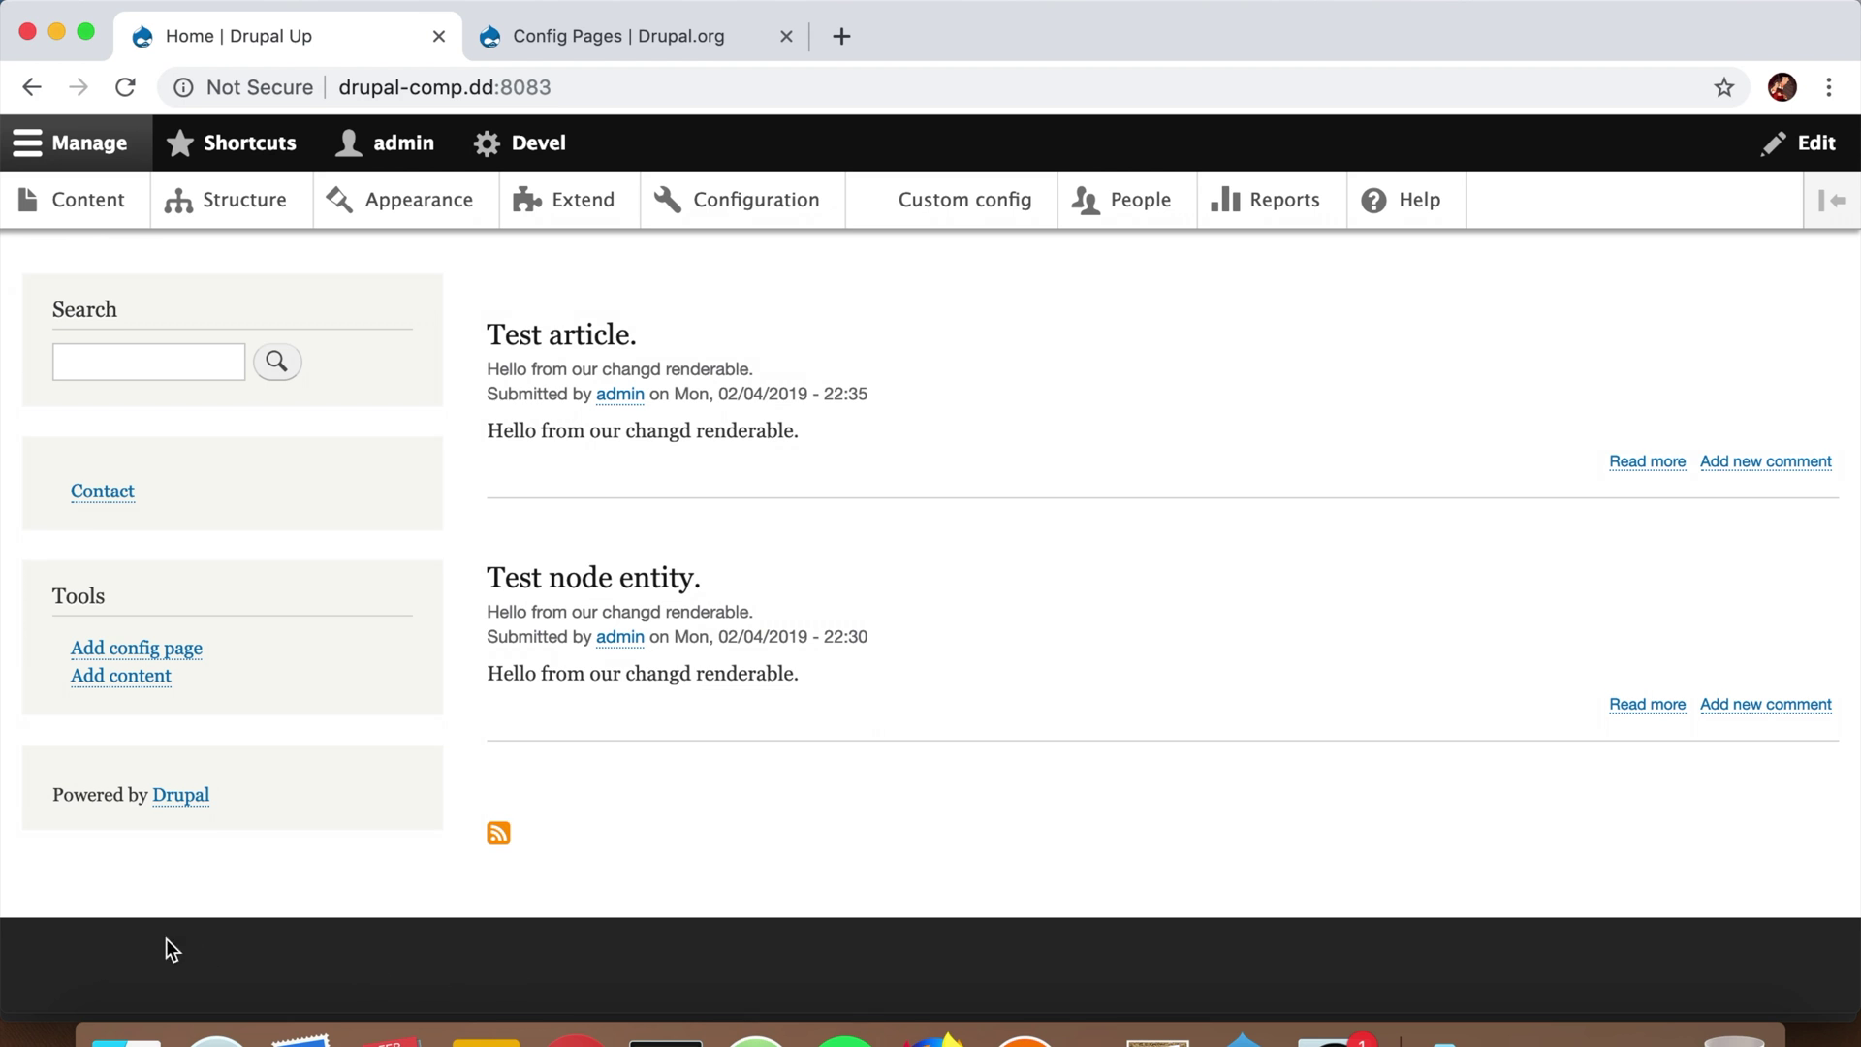
Step: Look over the home page's Test article and Test node entity posts, then go to People
scroll(982, 722, "up", 3)
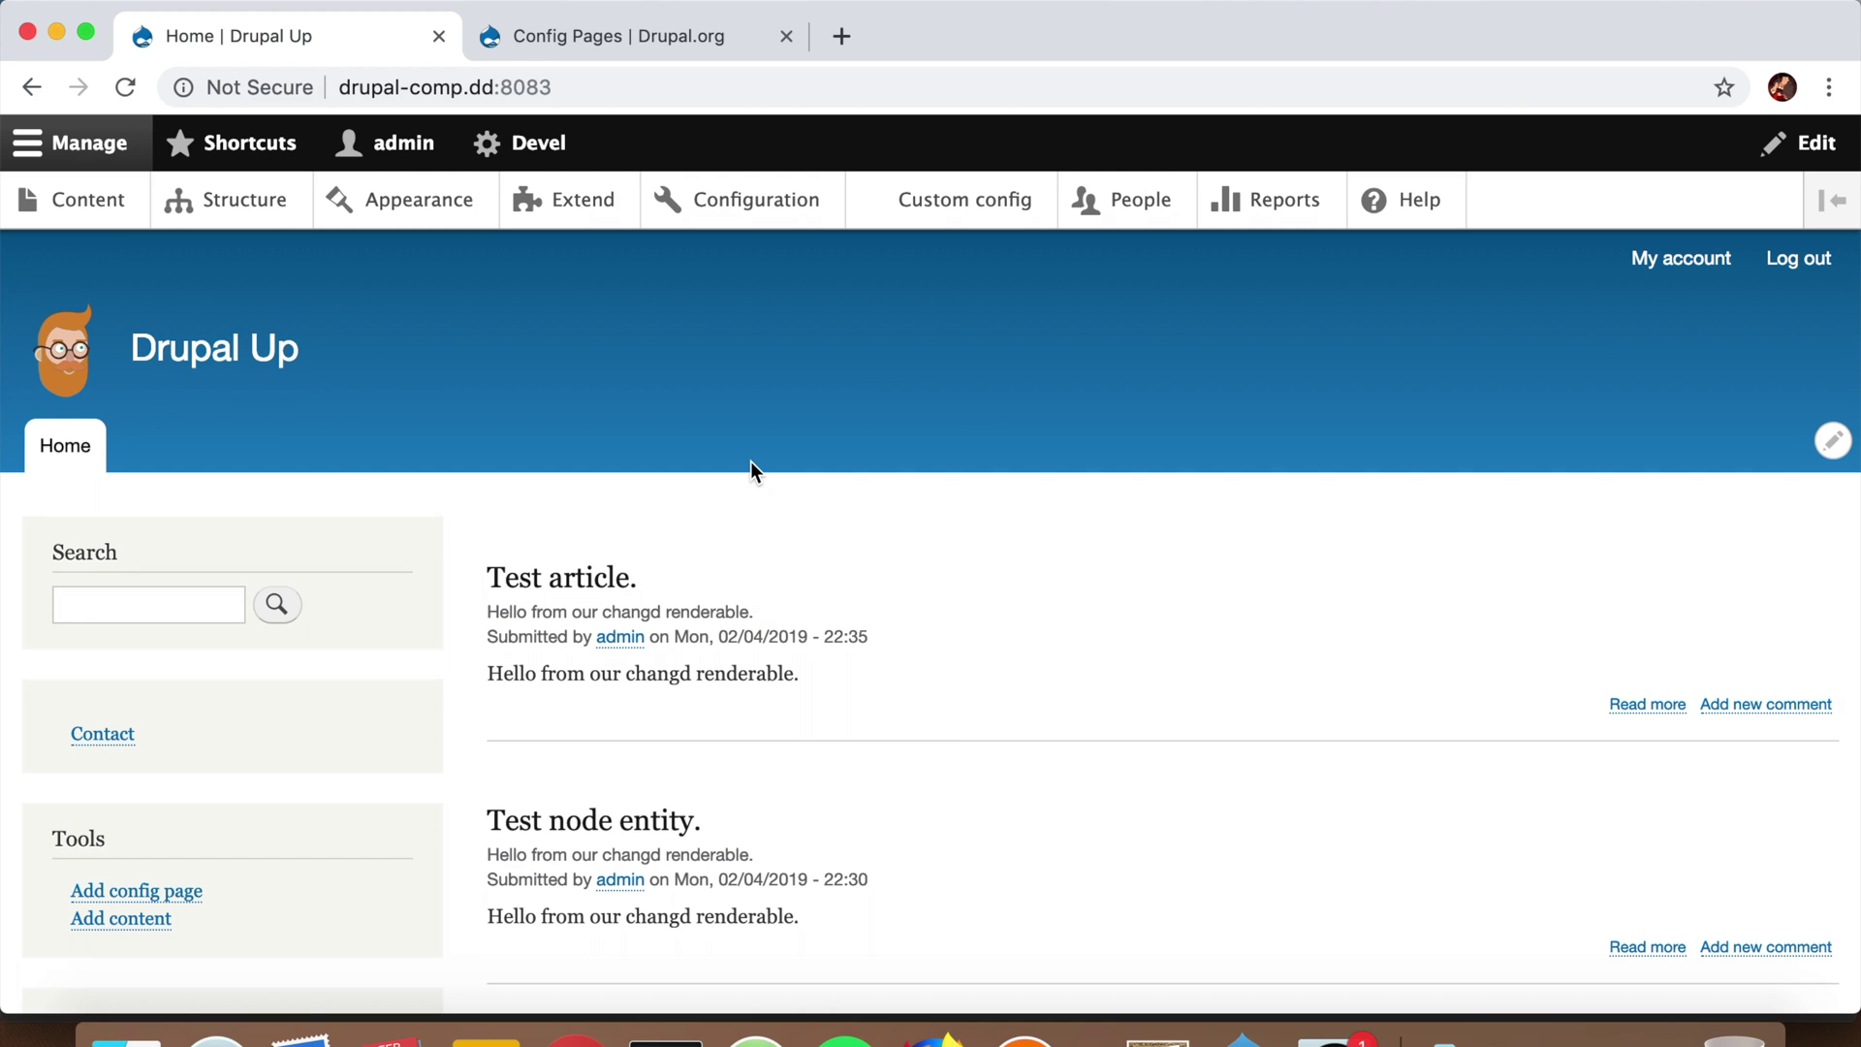
left_click(1142, 213)
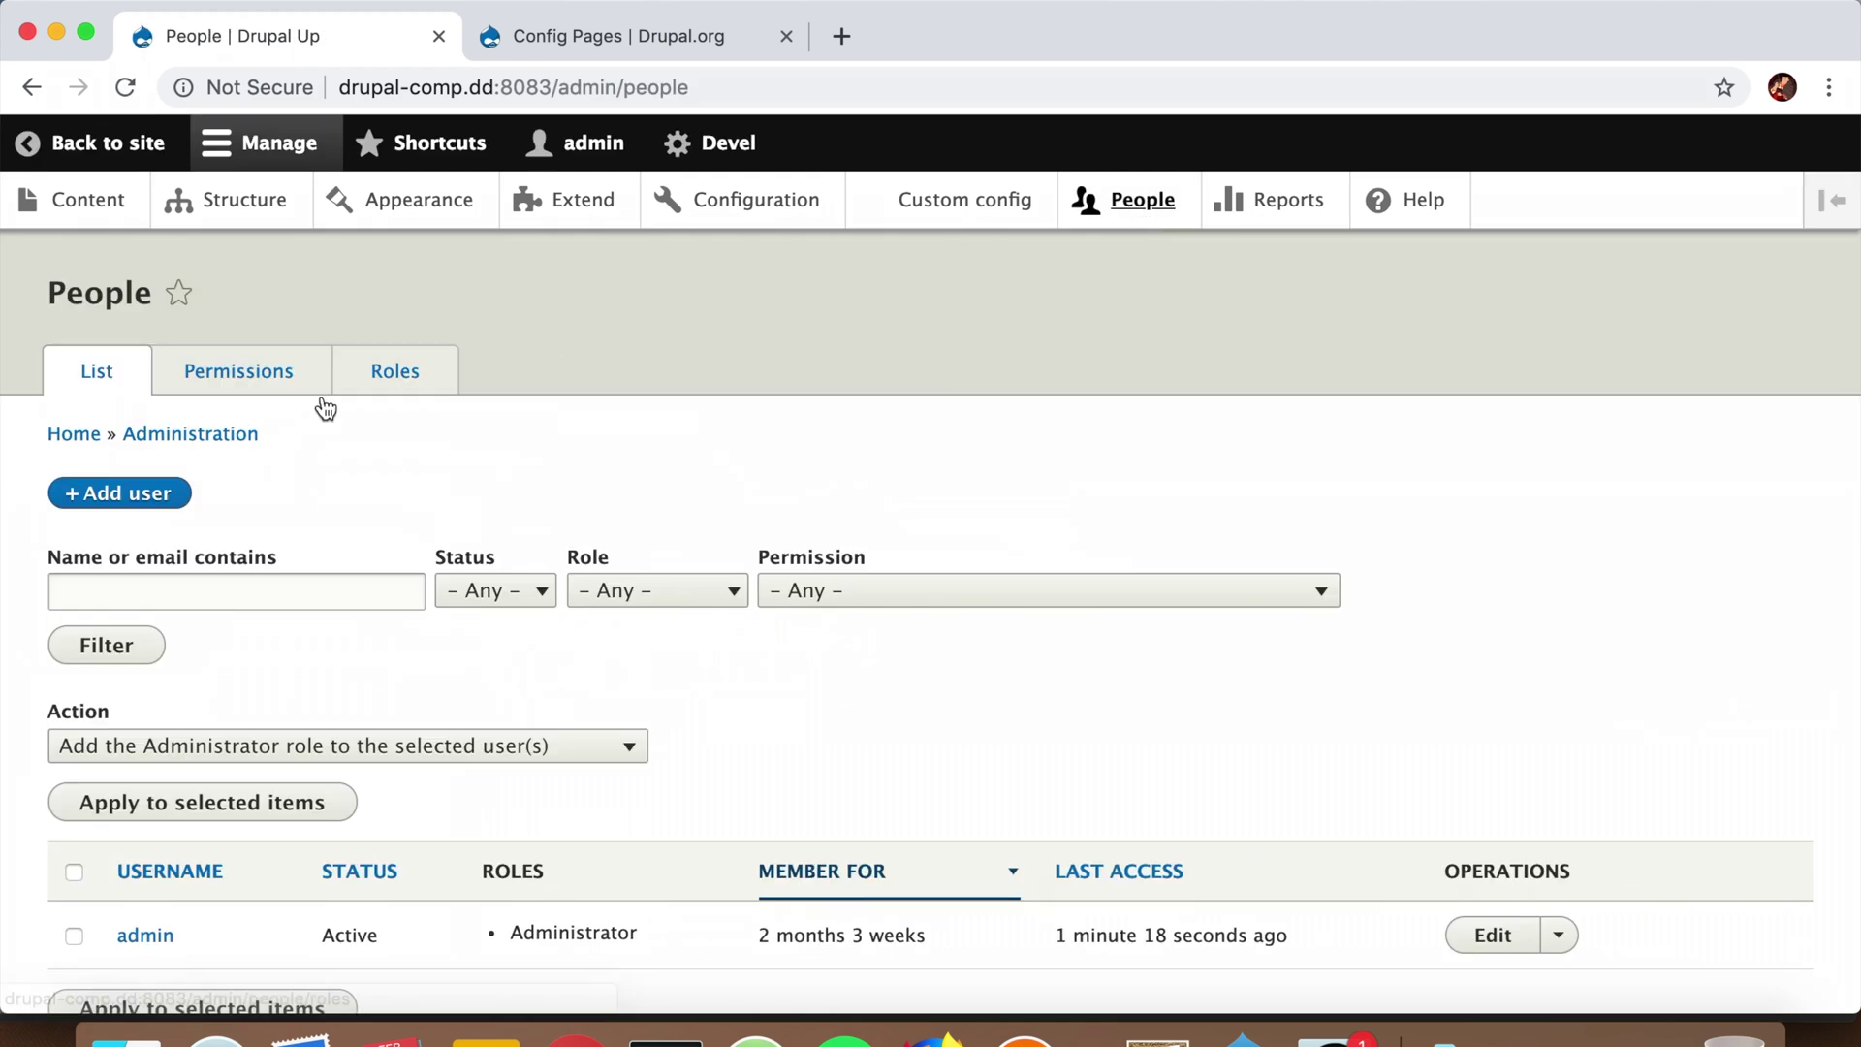
Step: Scroll Permissions to the Config pages section and highlight 'Edit Custom config config page entity'
left_click(223, 386)
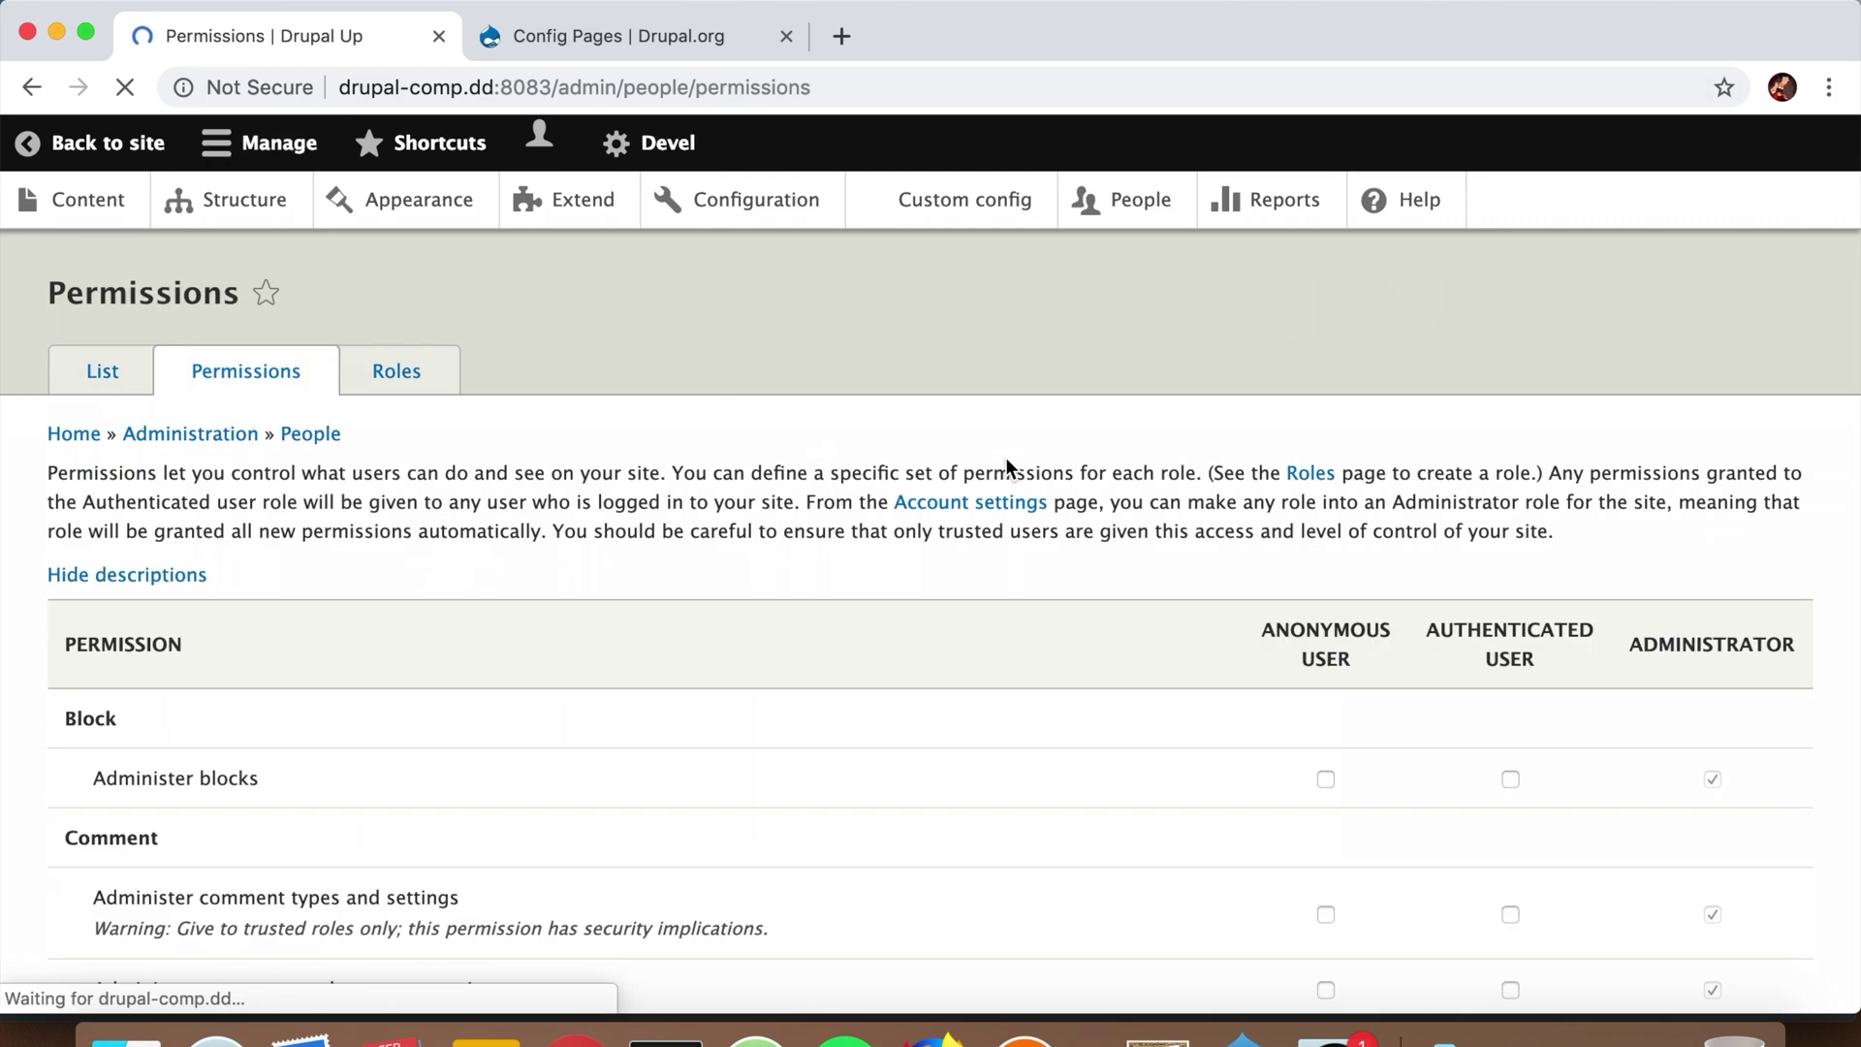
scroll(1006, 468, "down", 2)
scroll(1006, 458, "down", 7)
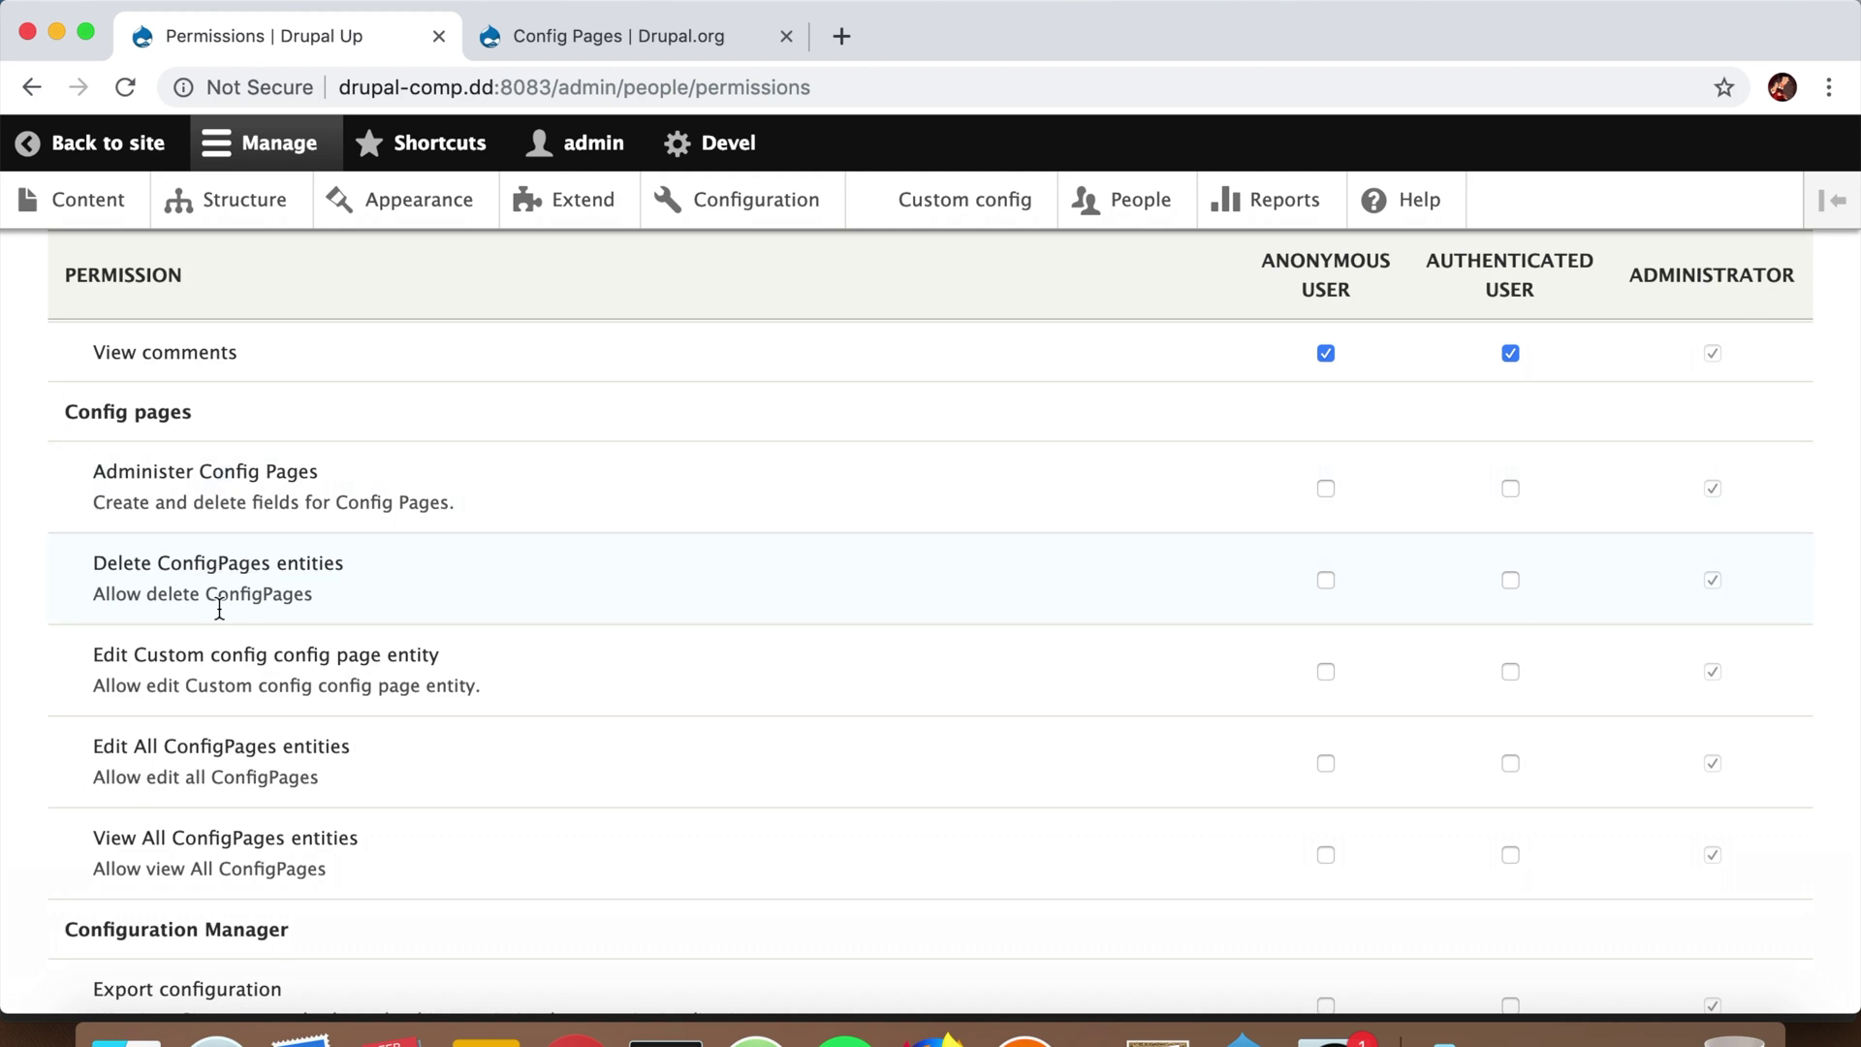
left_click_drag(136, 654, 261, 660)
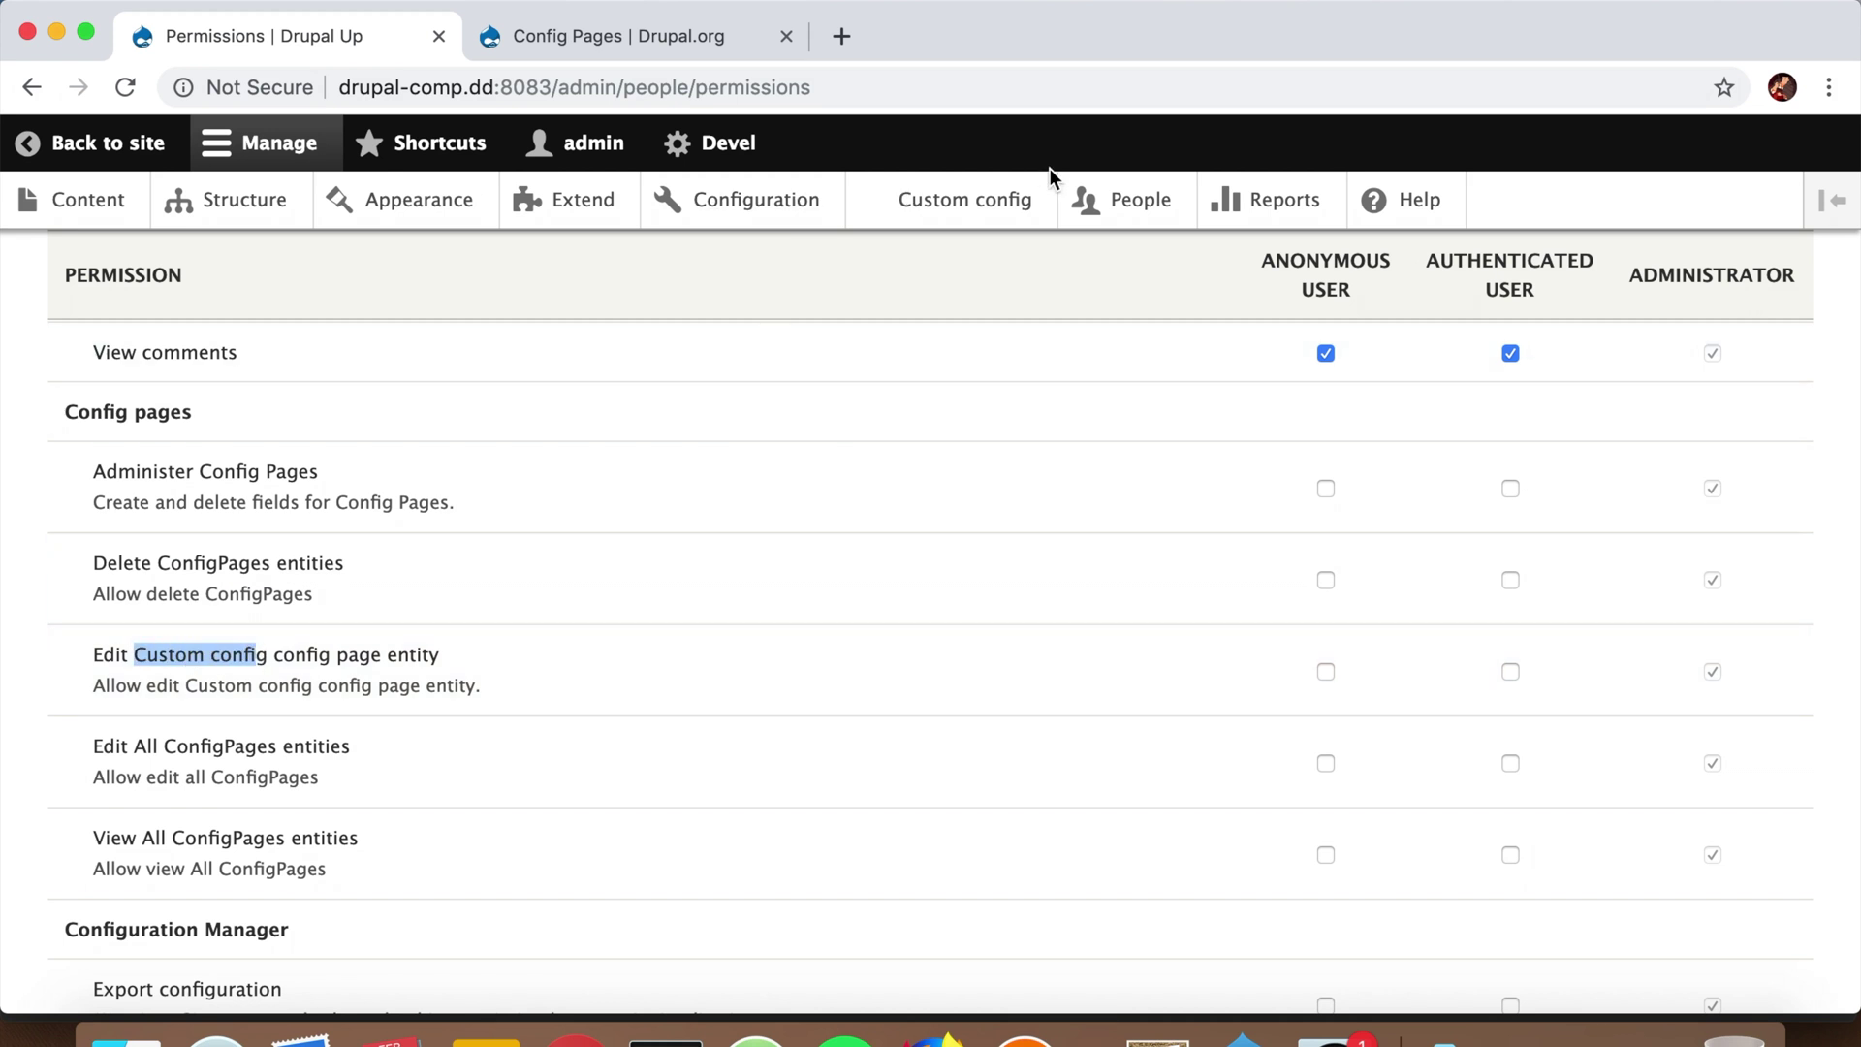